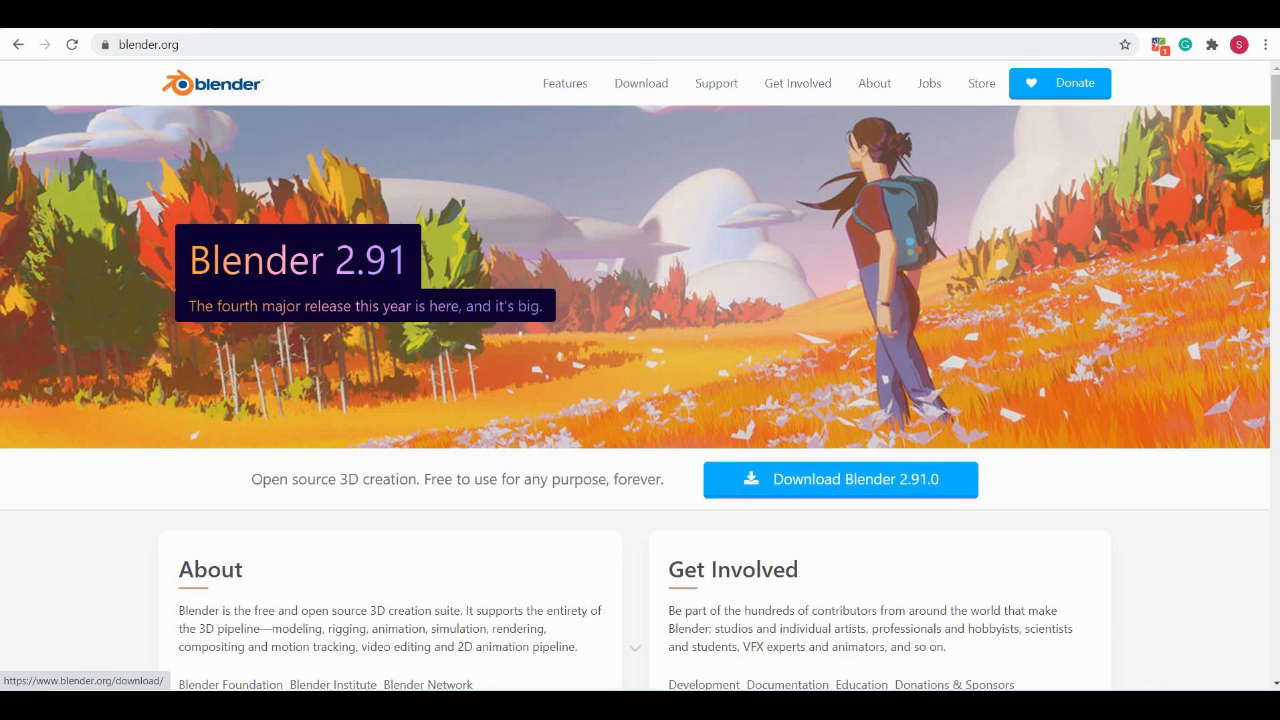
# - Open the download page of the Blender website
pyautogui.click(652, 94)
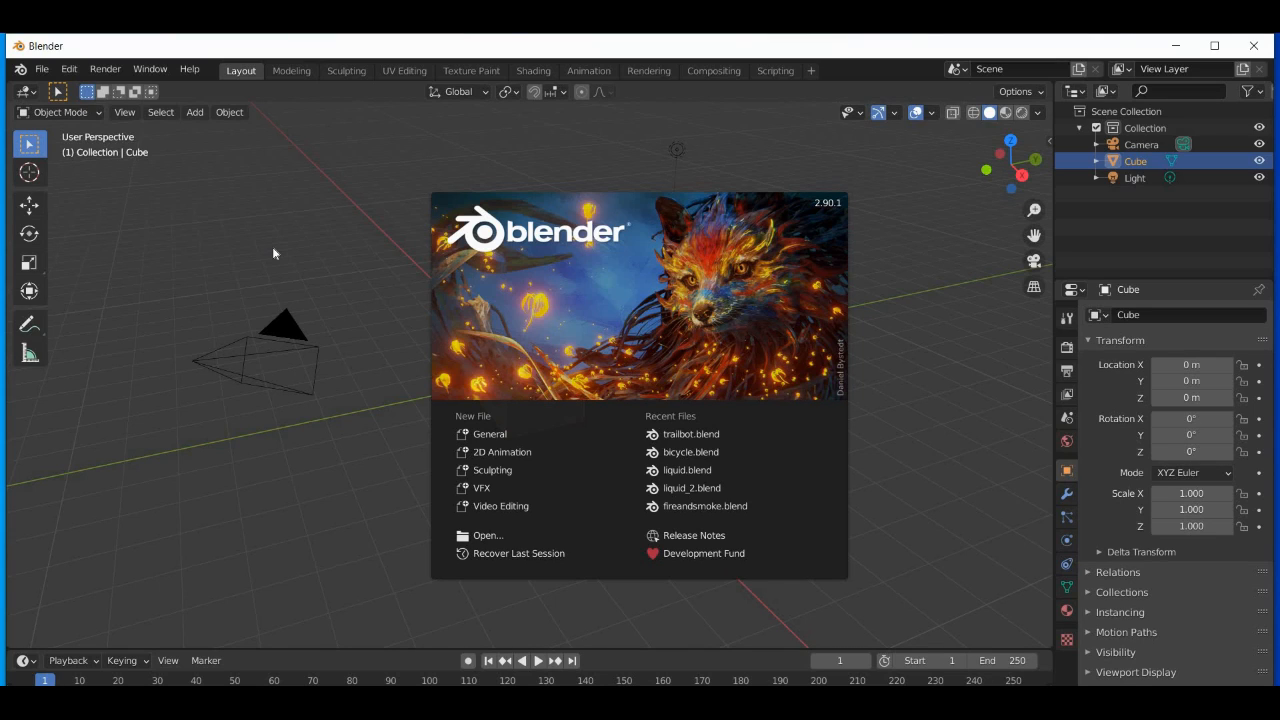
# - Switch to Blender, dismiss the splash screen and enlarge the properties editor
pyautogui.click(329, 237)
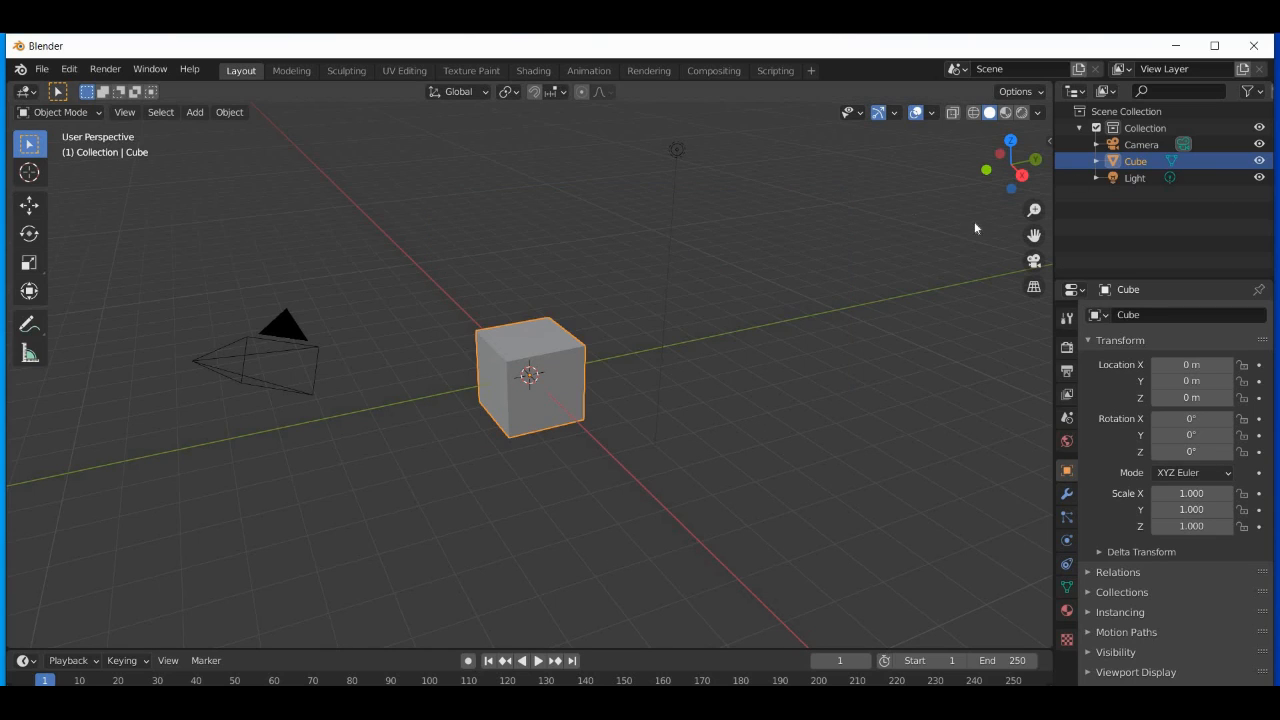
pyautogui.moveTo(1011, 164); pyautogui.dragTo(640, 125)
pyautogui.moveTo(850, 440); pyautogui.dragTo(1018, 402)
pyautogui.moveTo(1094, 279); pyautogui.dragTo(1102, 184)
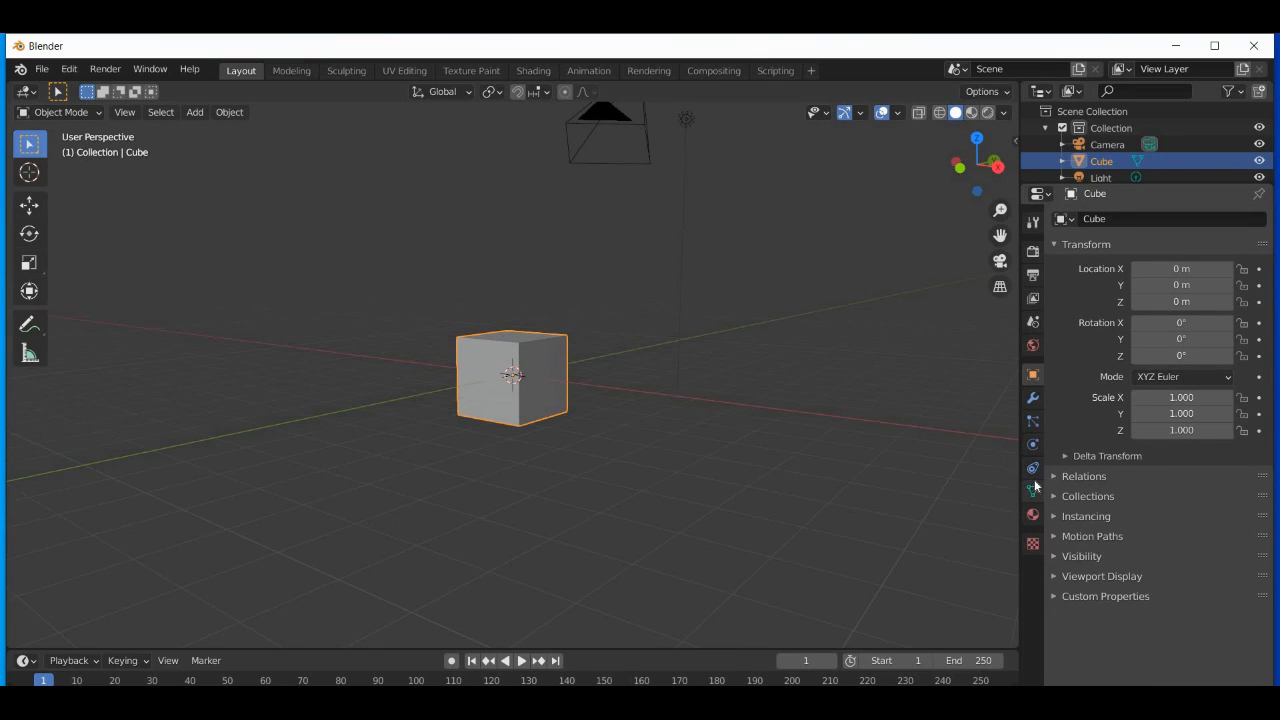
# - Enable Fluid physics for the default cube, leaving its fluid type as None
pyautogui.click(1034, 445)
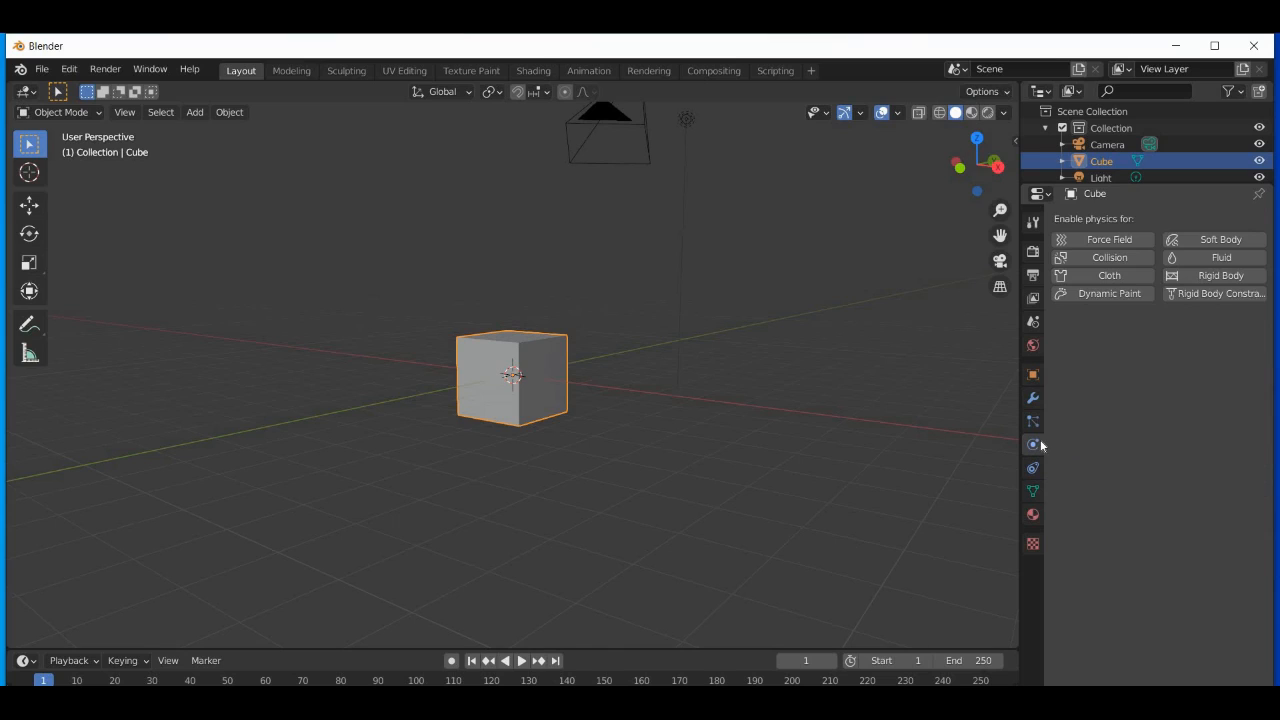
pyautogui.click(1222, 258)
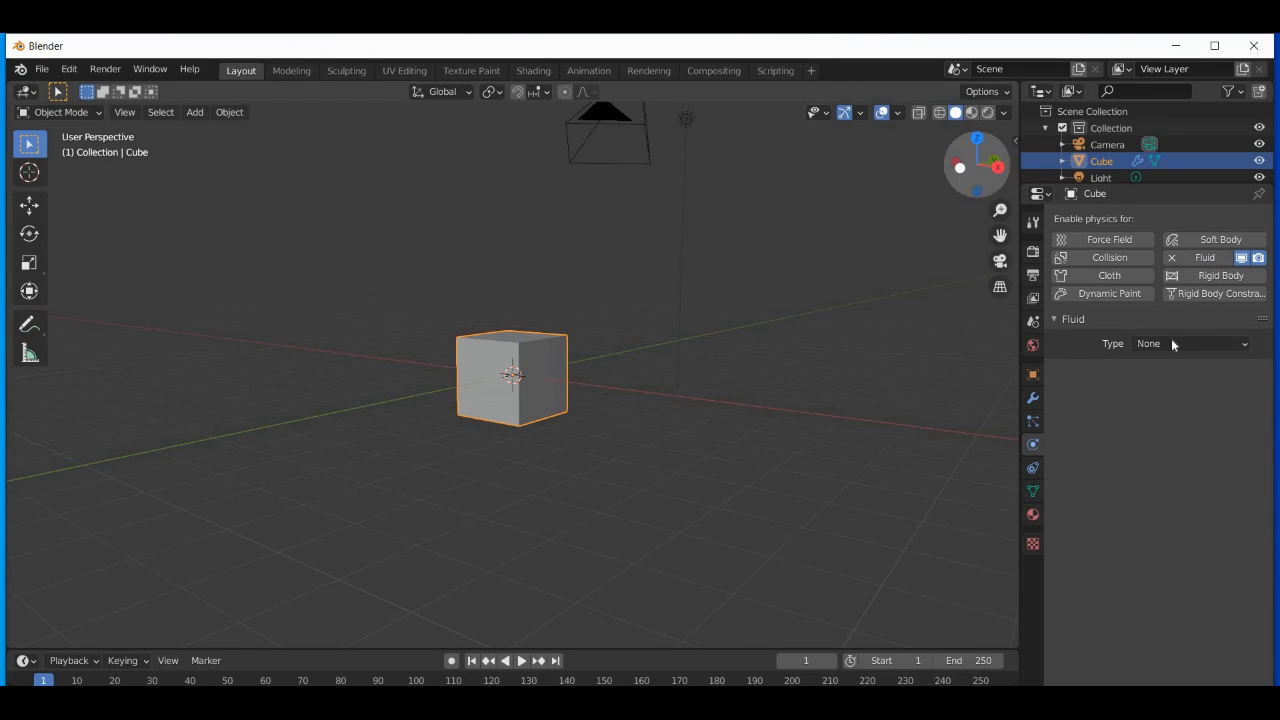
pyautogui.click(1138, 344)
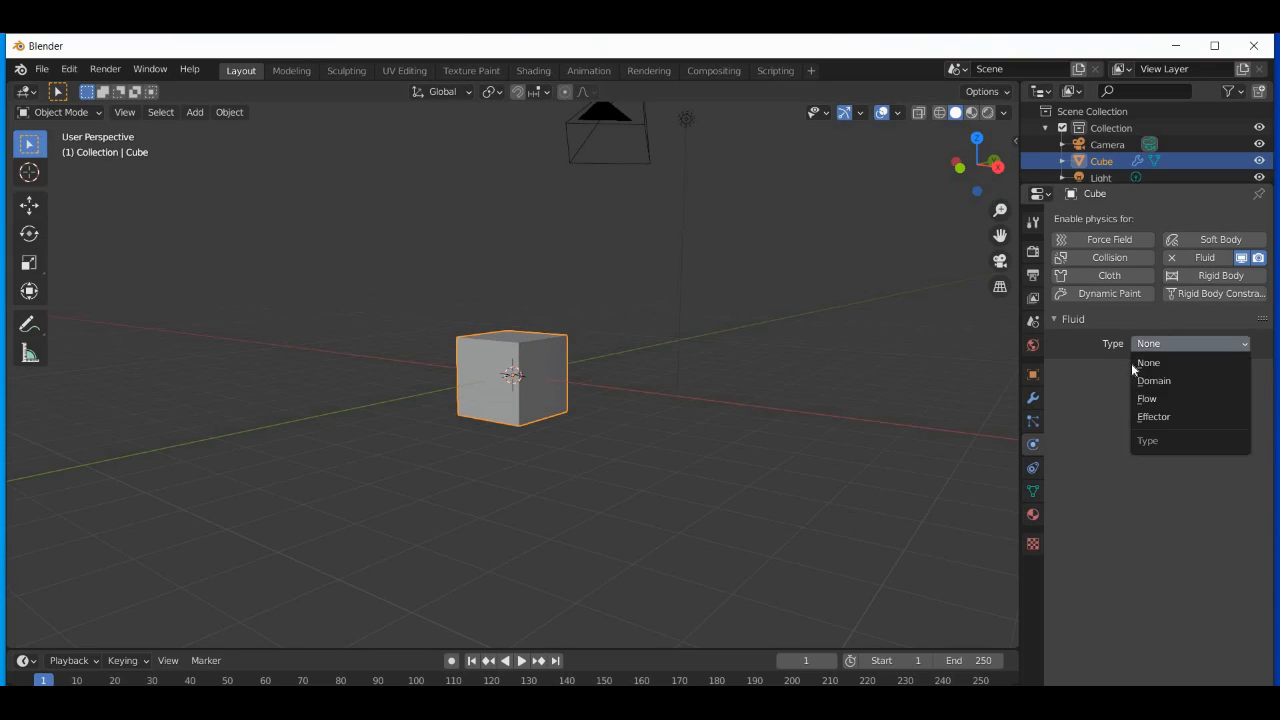
pyautogui.click(1180, 345)
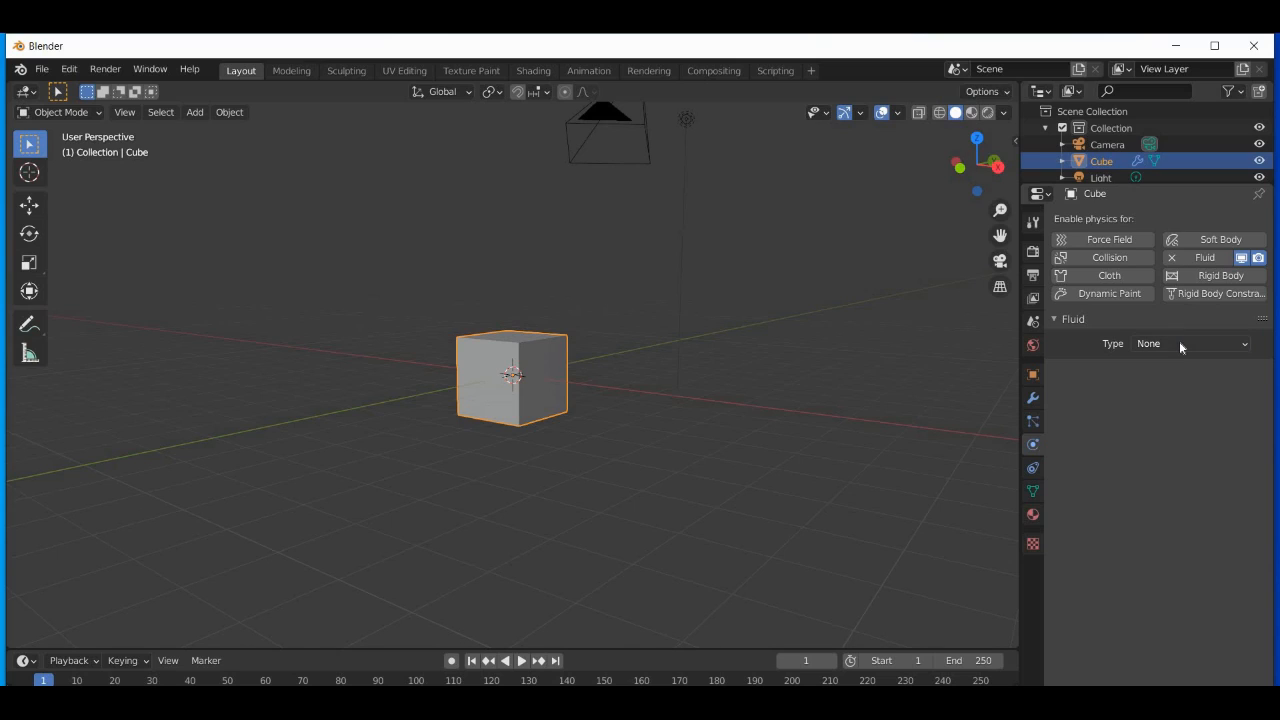
# - Scale the cube uniformly by a factor of 5 in the front view
pyautogui.press('KP_1')
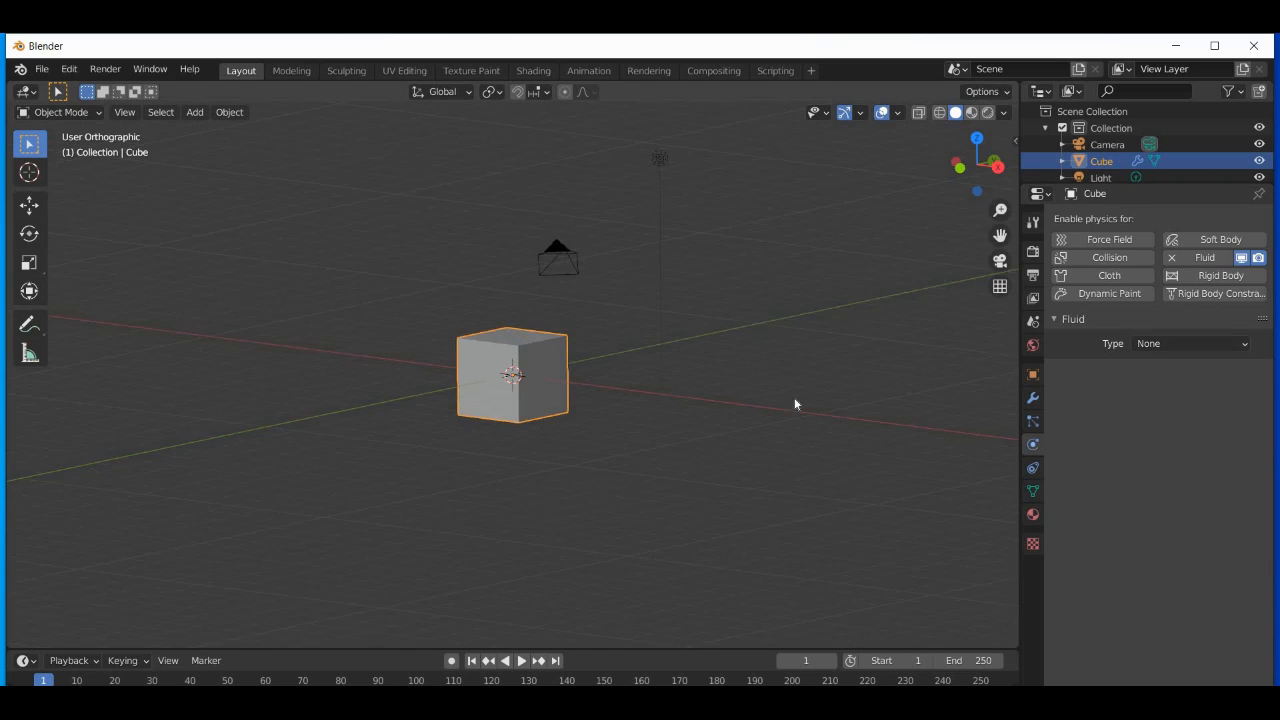
pyautogui.press('s')
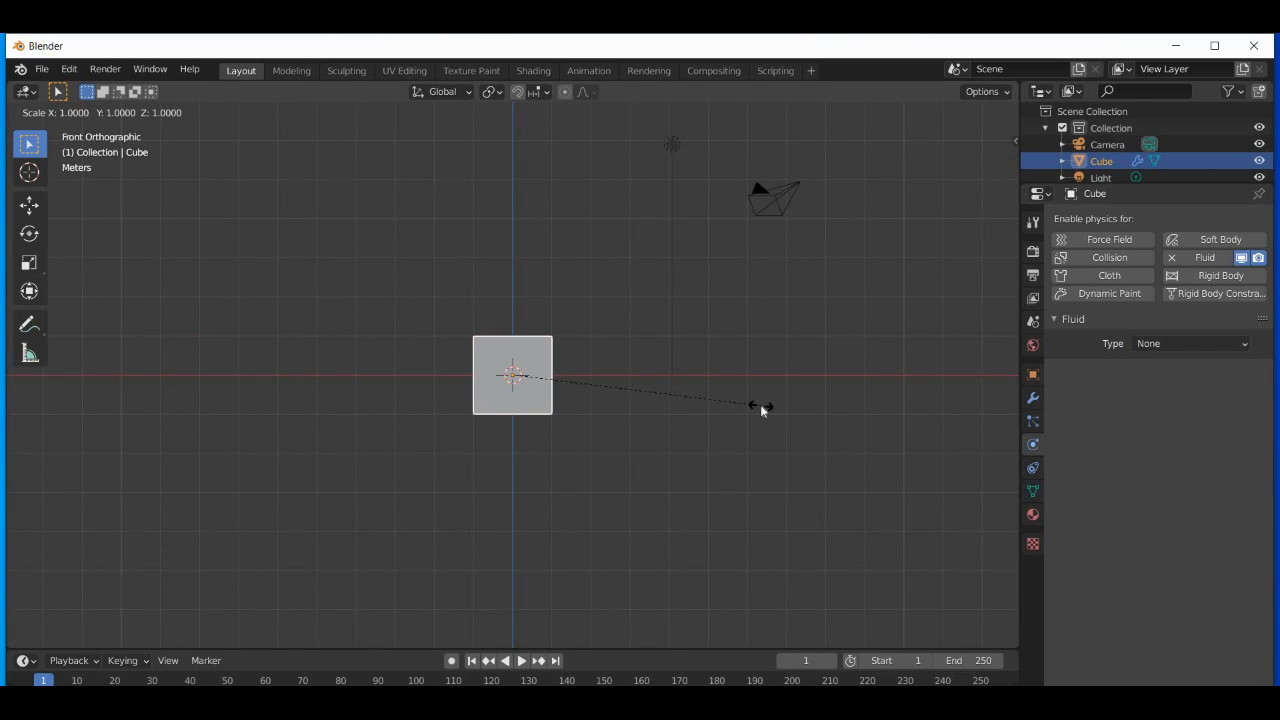
pyautogui.write('5')
pyautogui.press('Return')
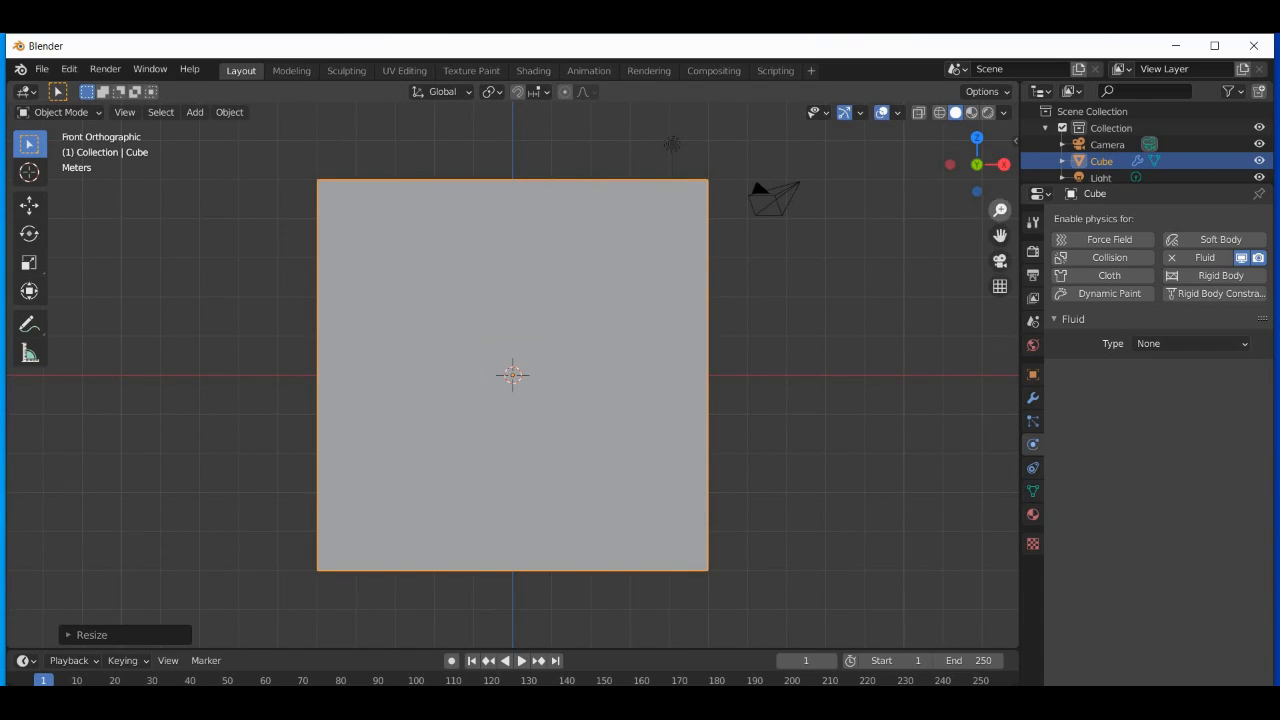
# - Move the scaled cube up 5 m along the global Z axis
pyautogui.moveTo(1000, 211); pyautogui.dragTo(1000, 234)
pyautogui.moveTo(480, 350); pyautogui.dragTo(556, 349, button='middle')
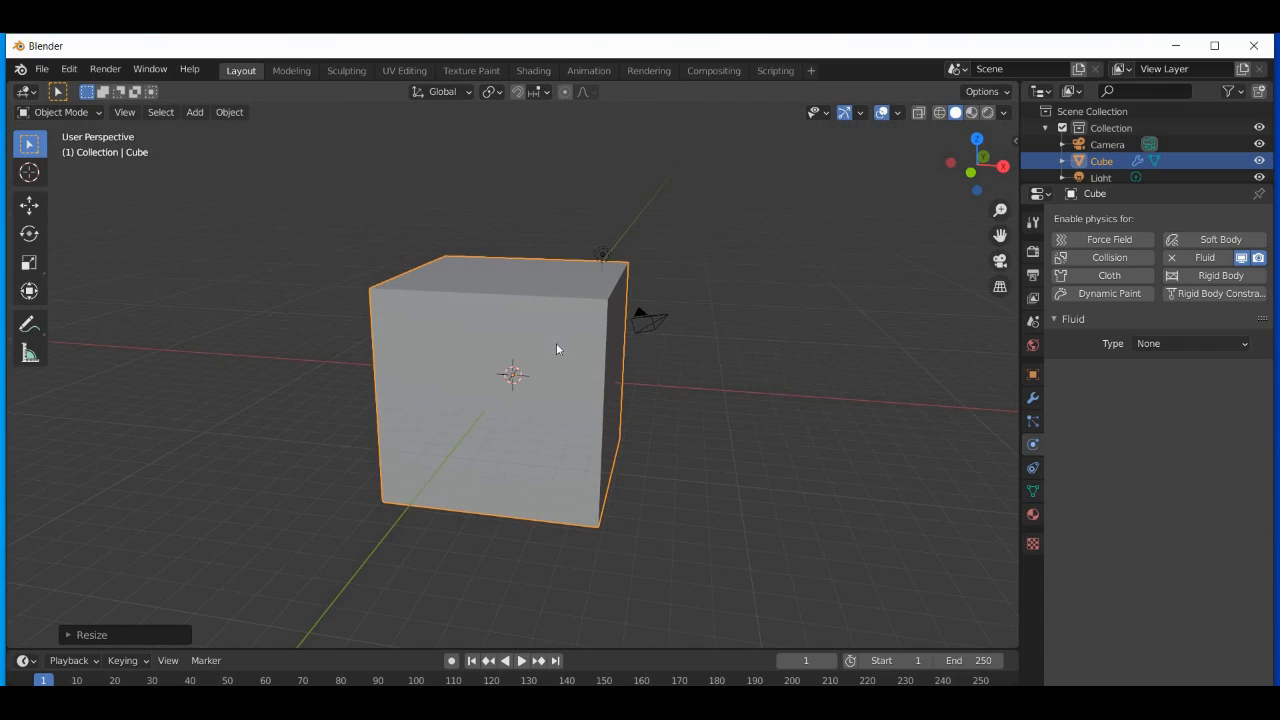
pyautogui.write('gz')
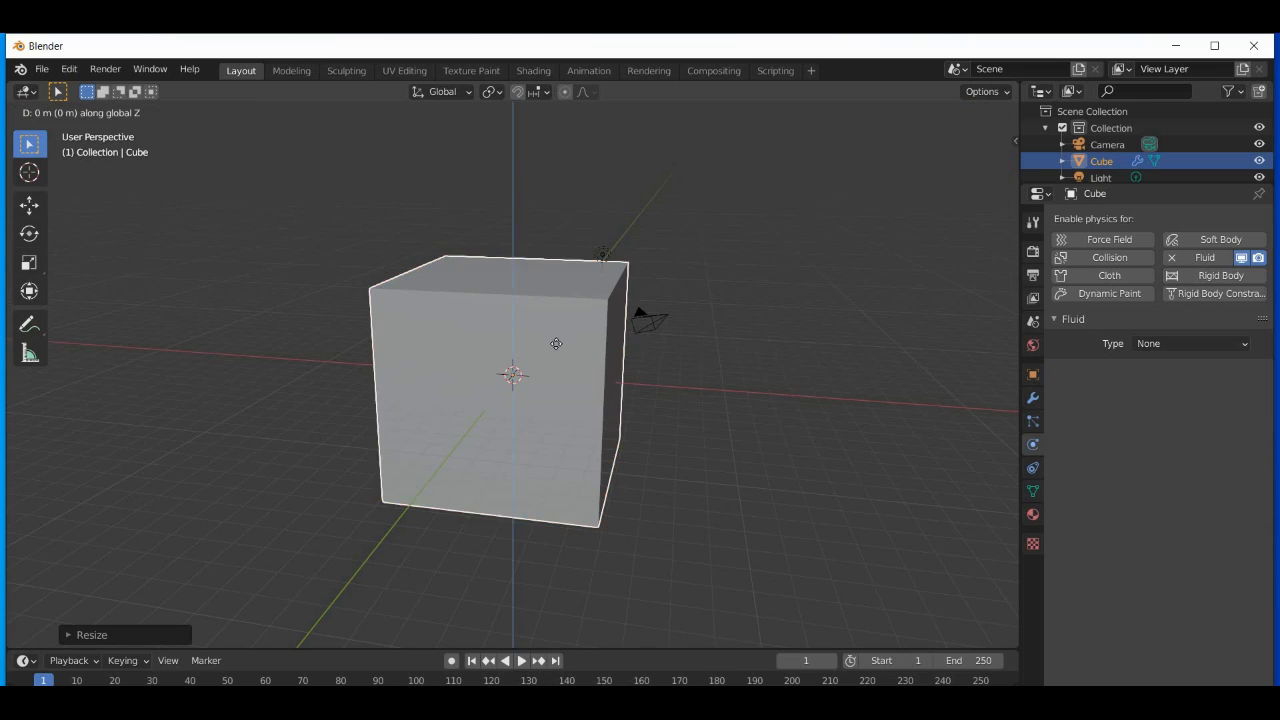
pyautogui.write('5')
pyautogui.press('Return')
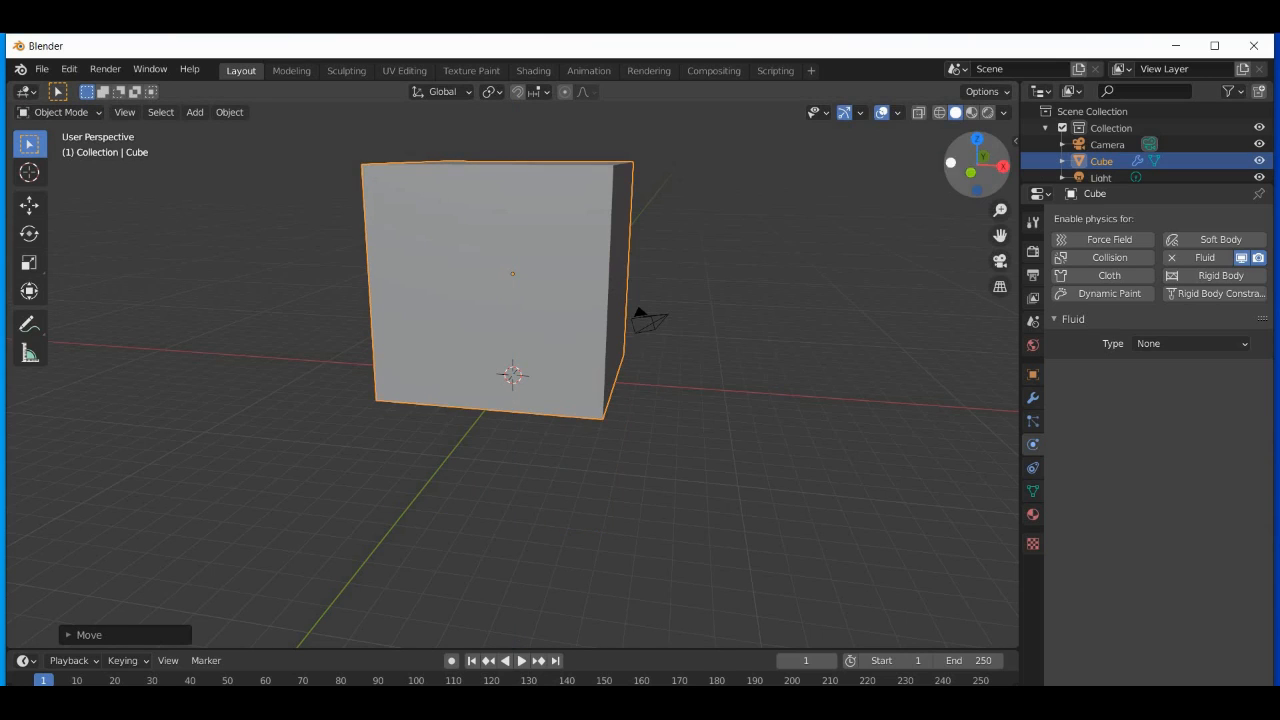
pyautogui.moveTo(977, 165); pyautogui.dragTo(834, 238)
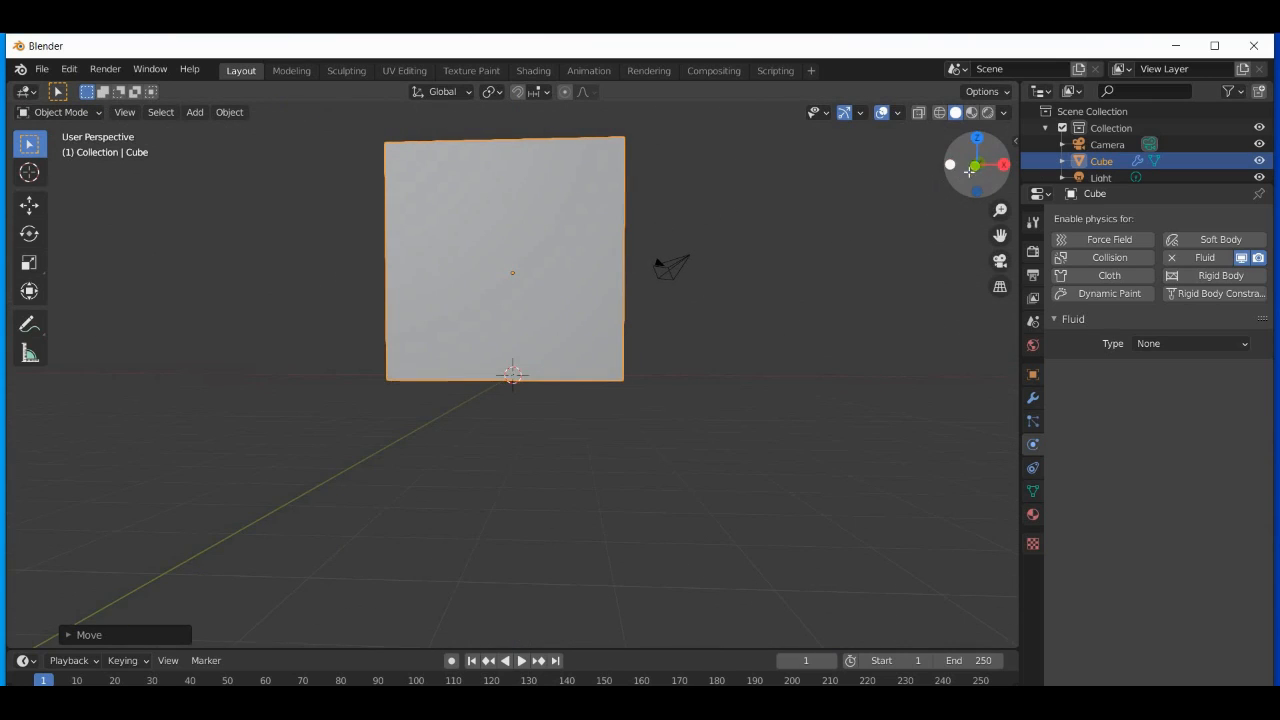
pyautogui.moveTo(972, 170); pyautogui.dragTo(978, 168)
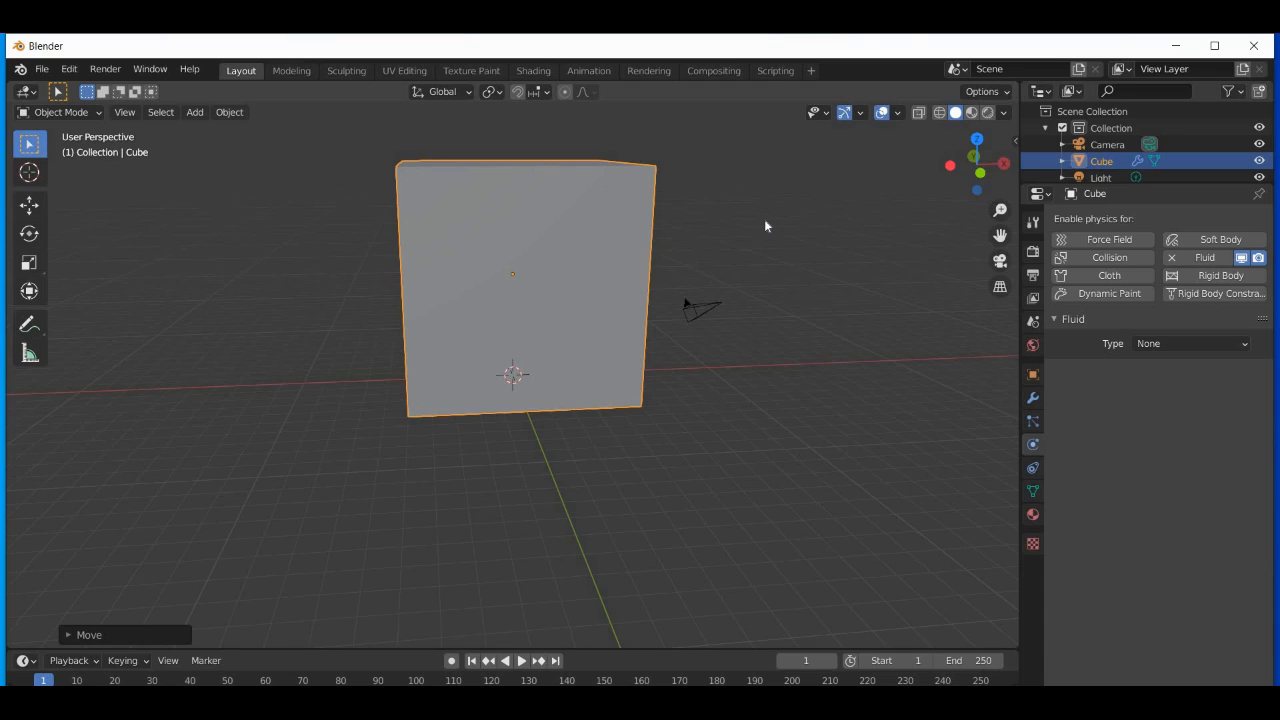
# - Try the Domain, Flow and Effector fluid types on the cube and remove its Fluid physics
pyautogui.click(1190, 343)
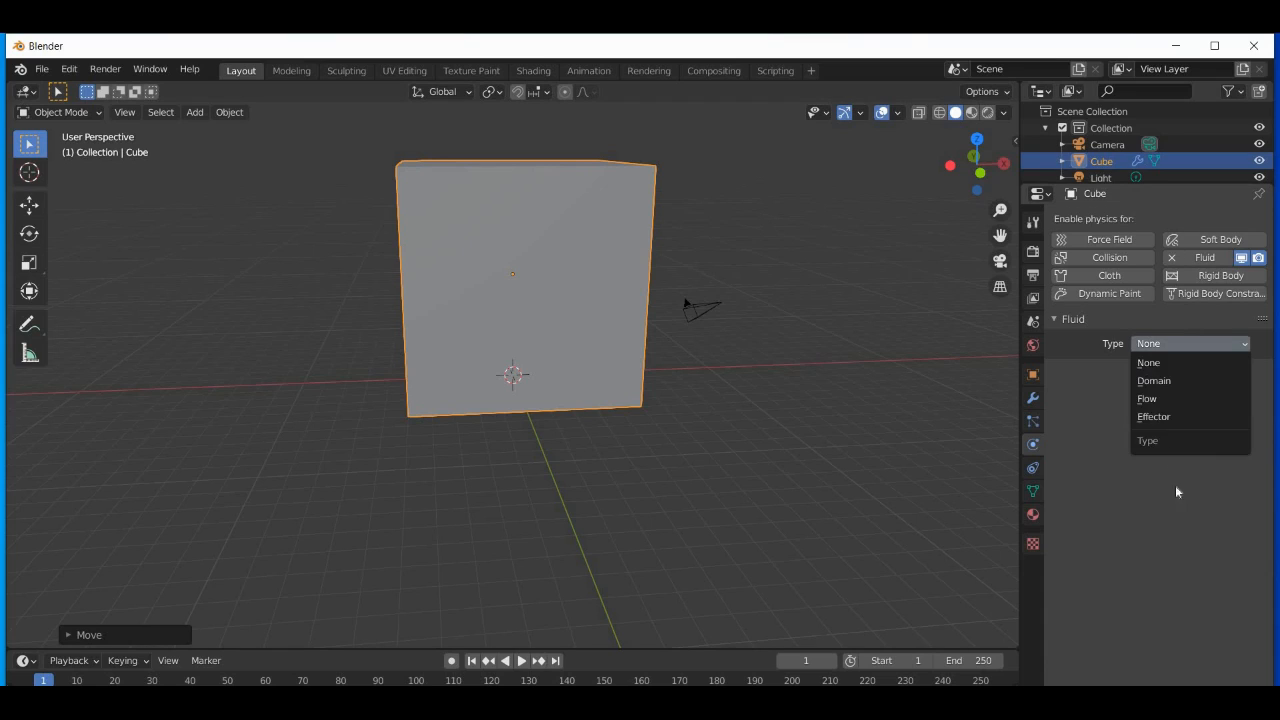
pyautogui.click(1157, 345)
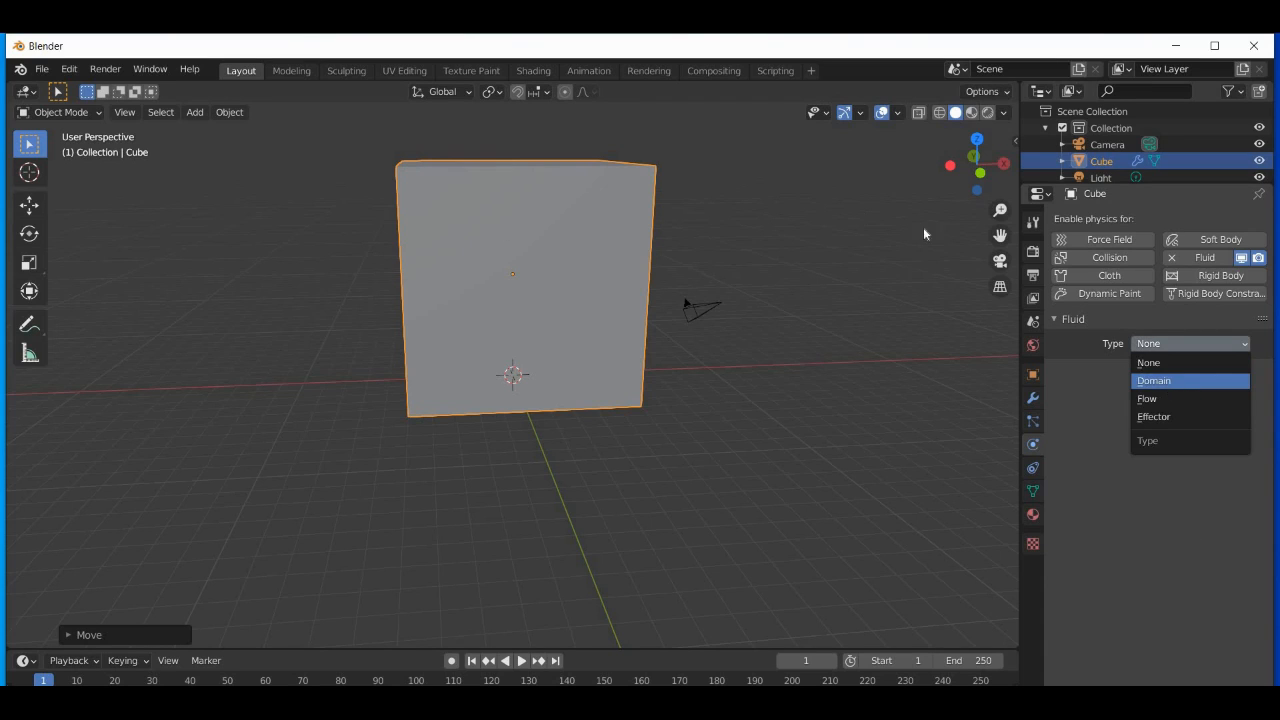
pyautogui.click(1178, 381)
pyautogui.click(1170, 344)
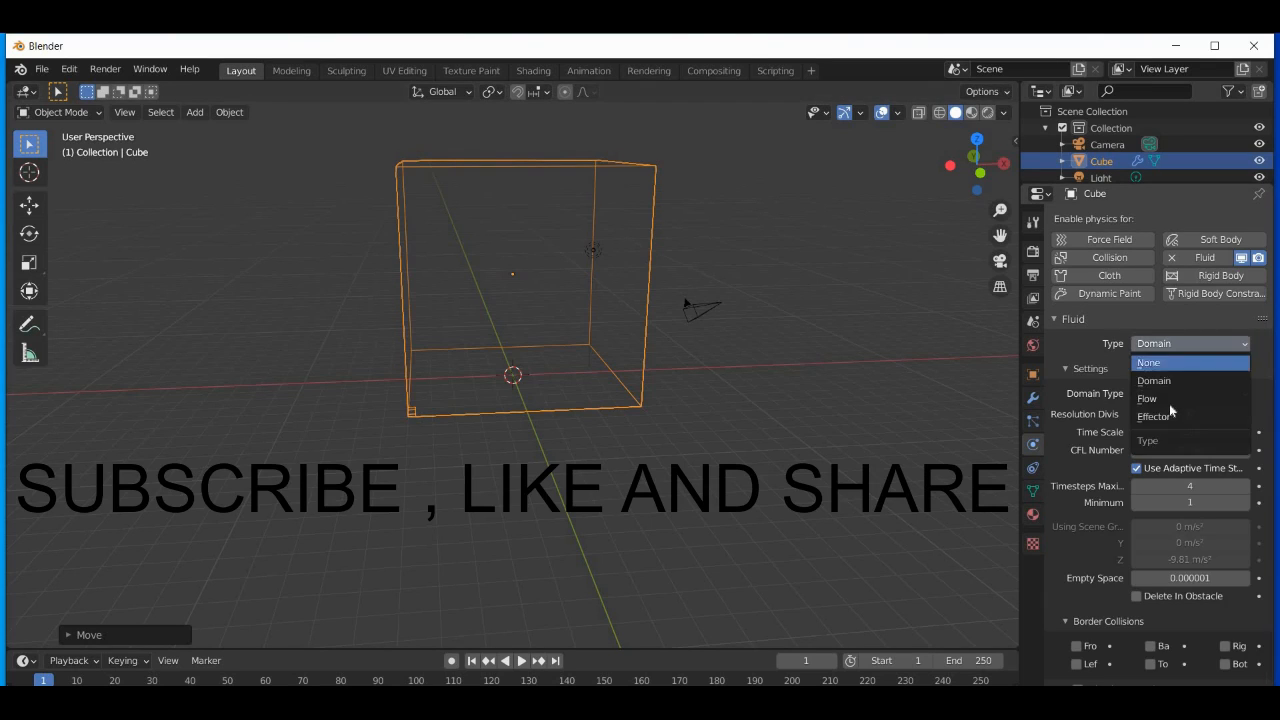
pyautogui.click(1165, 399)
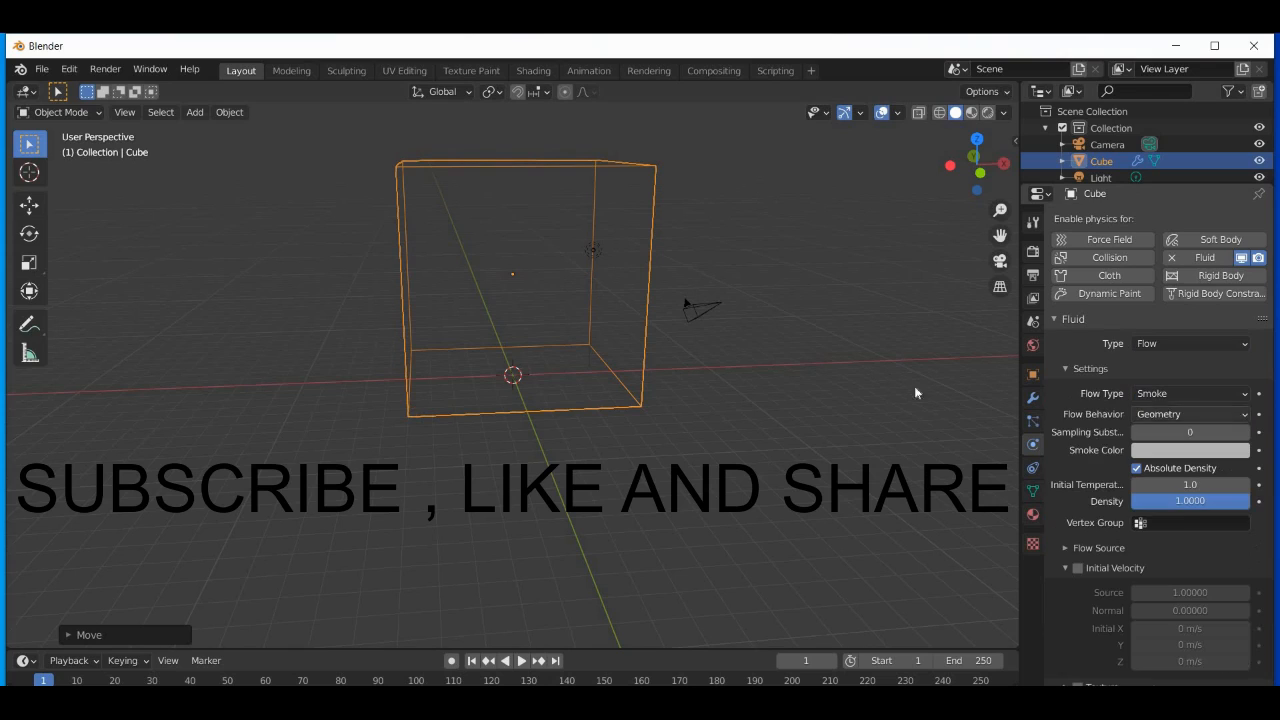
pyautogui.click(1167, 368)
pyautogui.click(1170, 344)
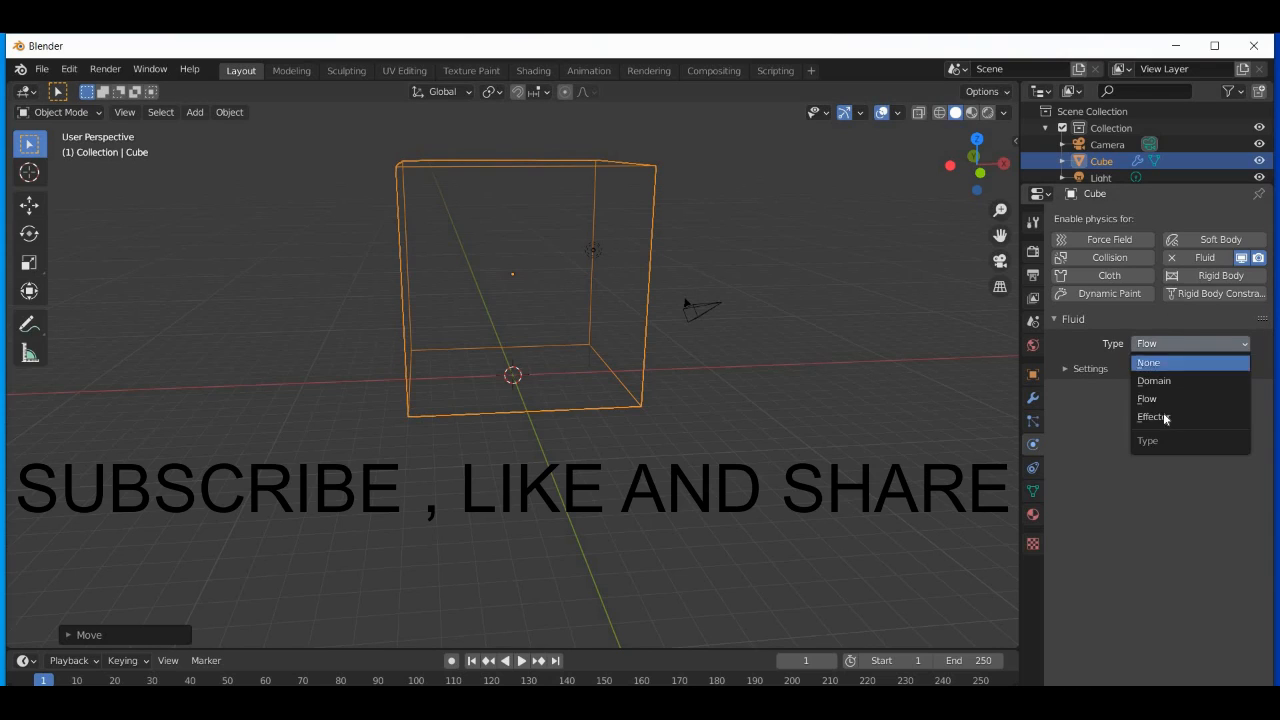
pyautogui.click(1236, 412)
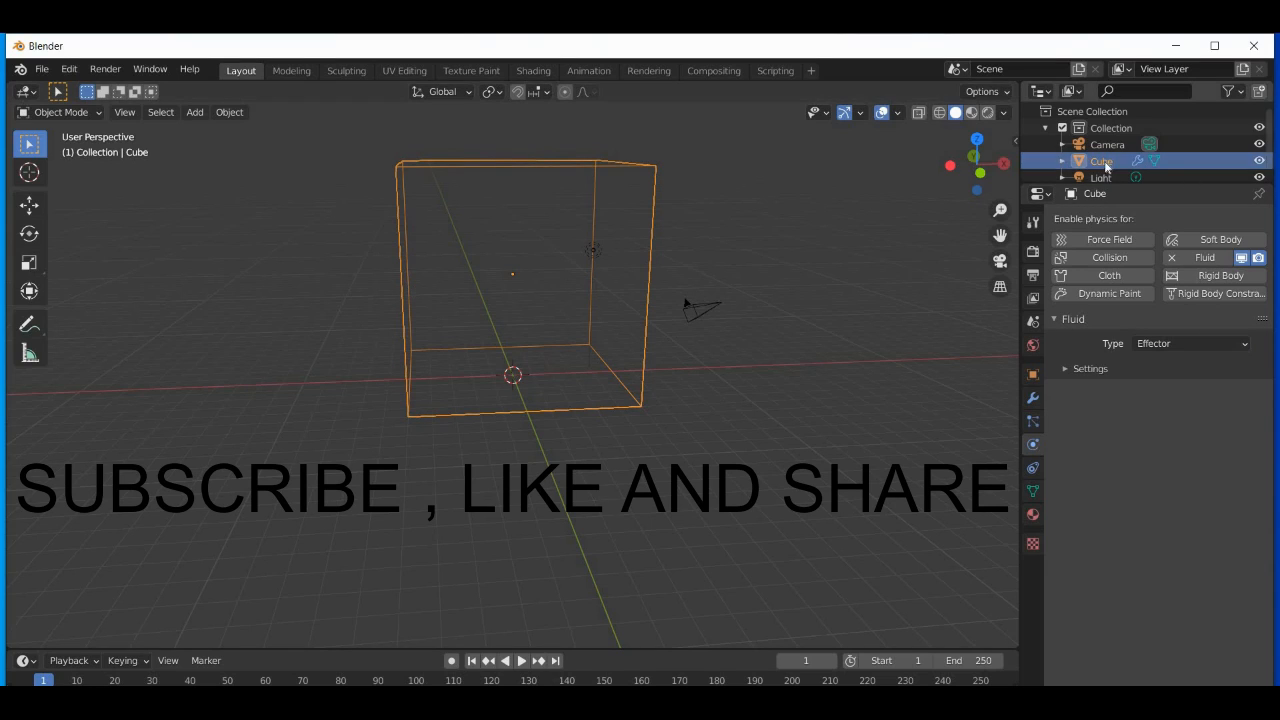
pyautogui.click(1173, 262)
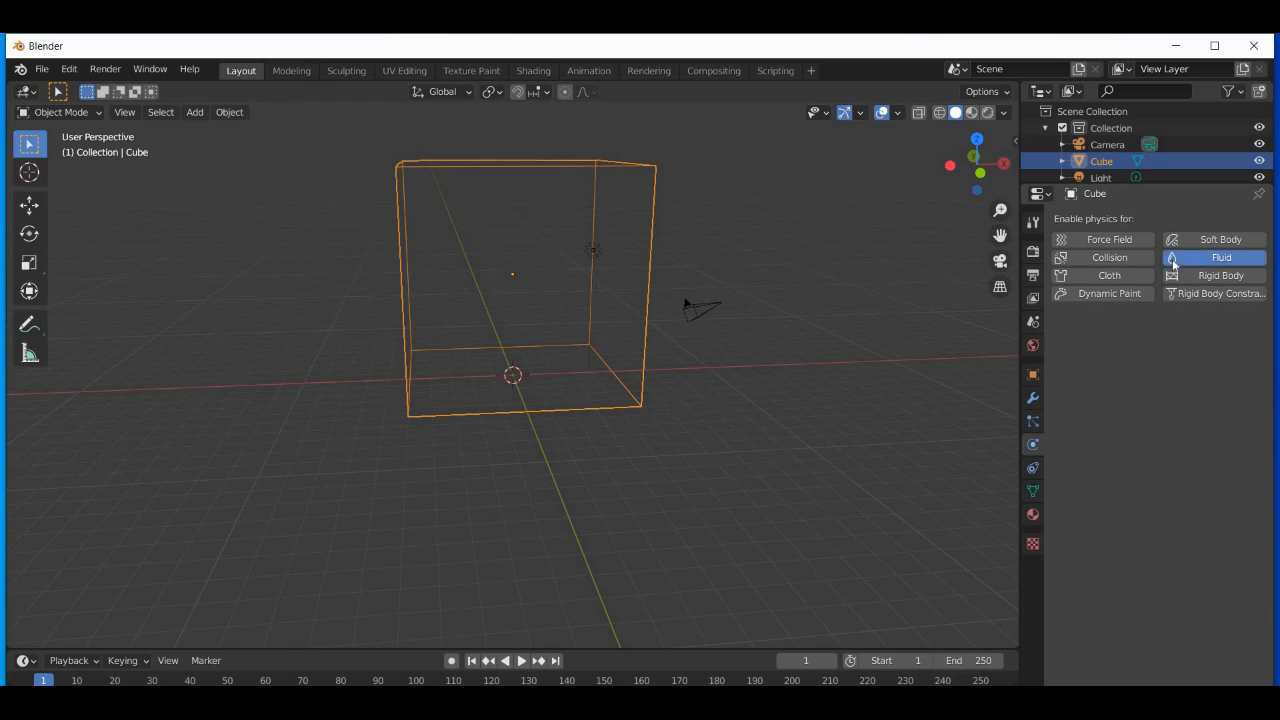
# - Enable Fluid physics on the cube again and set its fluid type to Domain
pyautogui.click(1172, 259)
pyautogui.click(1172, 343)
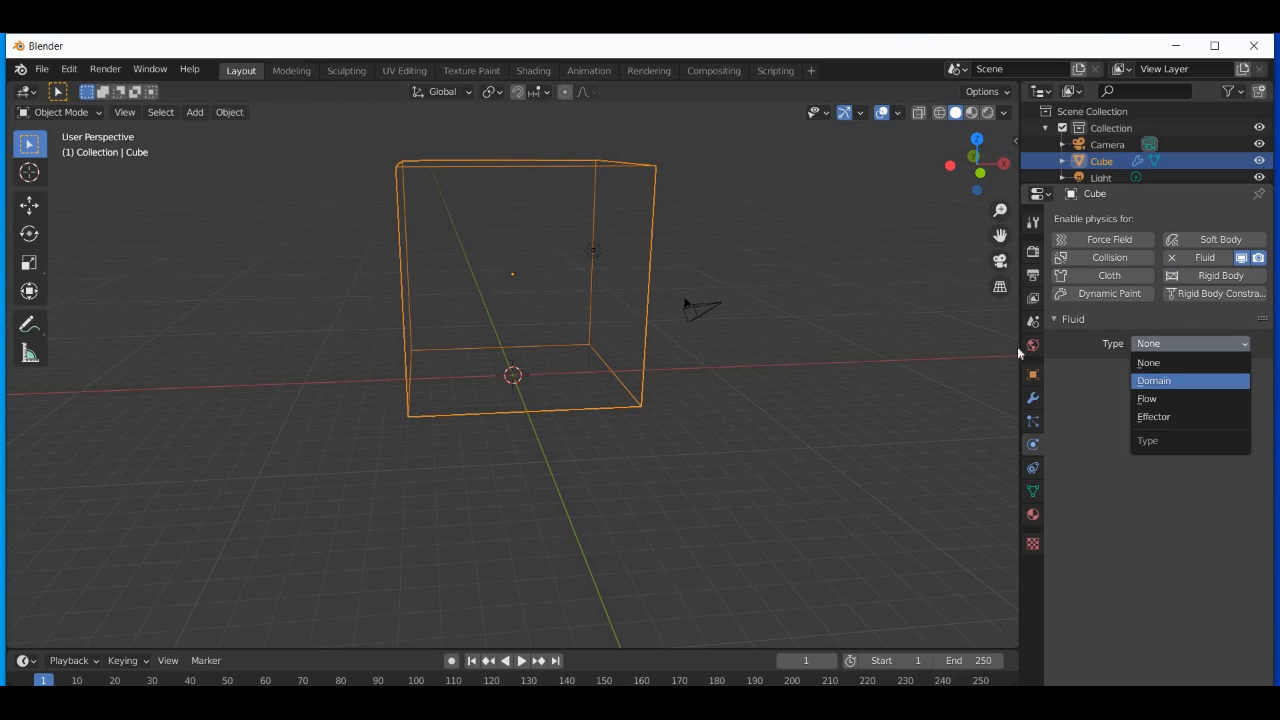
pyautogui.click(1170, 380)
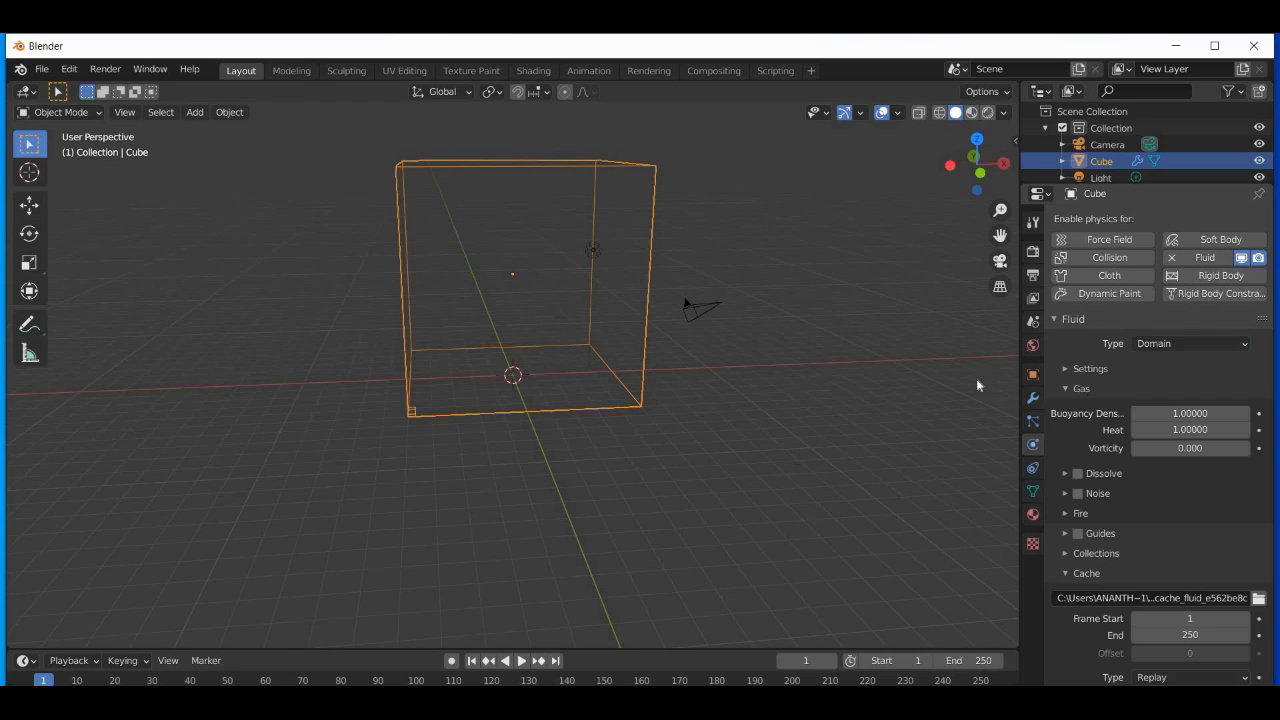
pyautogui.click(1170, 343)
pyautogui.click(1135, 396)
# - Expand the fluid domain settings and set the cube's domain type to Liquid
pyautogui.scroll(-1, 1110, 375)
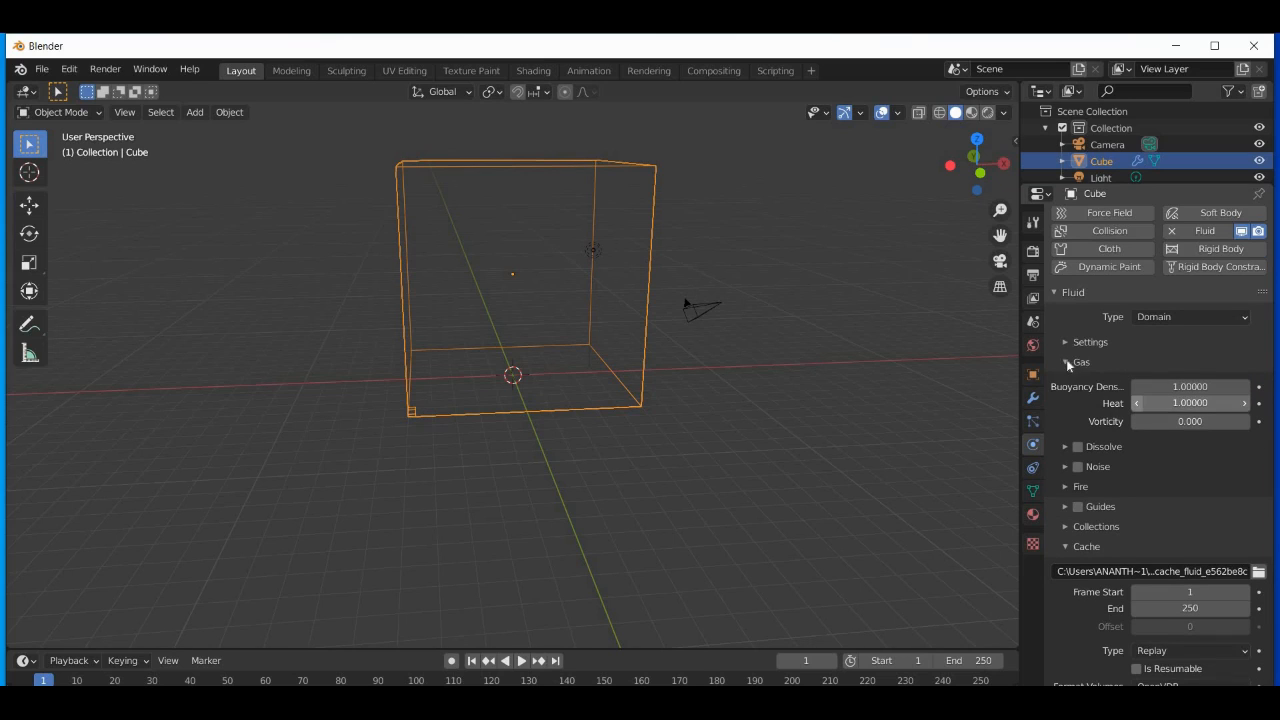
pyautogui.click(1070, 343)
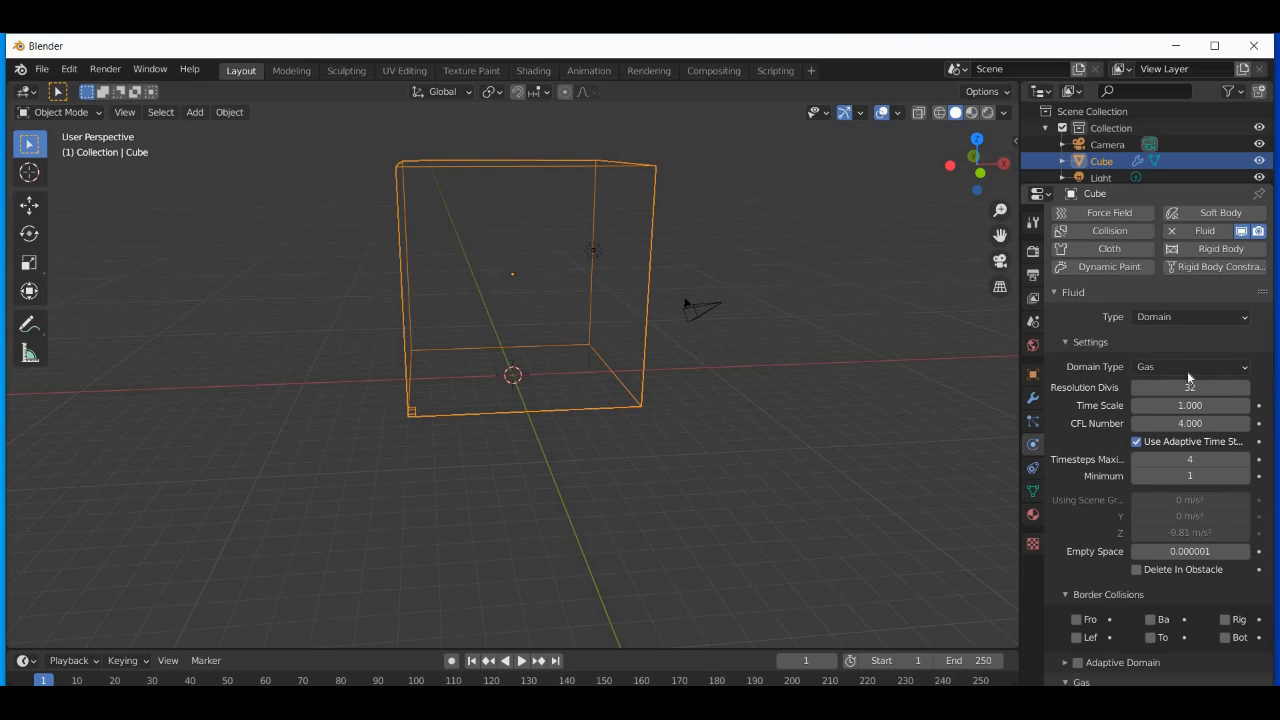
pyautogui.click(1188, 370)
pyautogui.click(1190, 404)
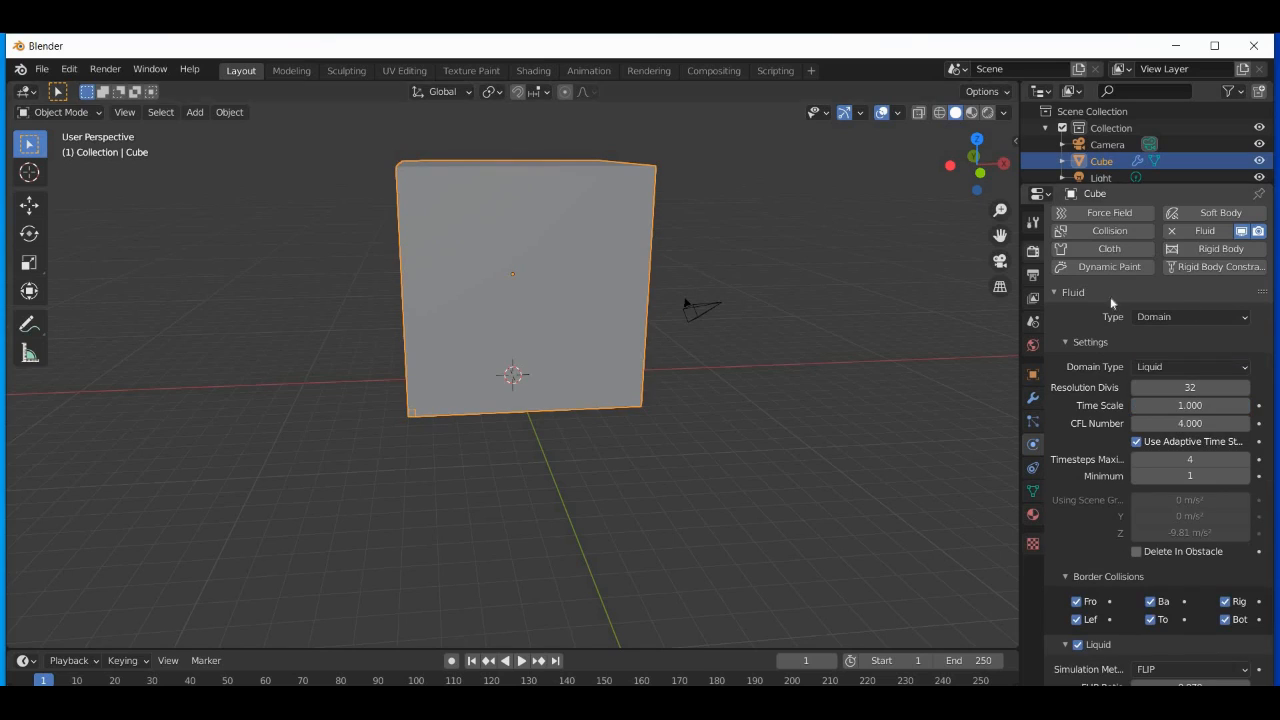
pyautogui.click(1166, 368)
pyautogui.click(1162, 377)
# - Set the liquid domain's resolution divisions to 88
pyautogui.scroll(-2, 1192, 332)
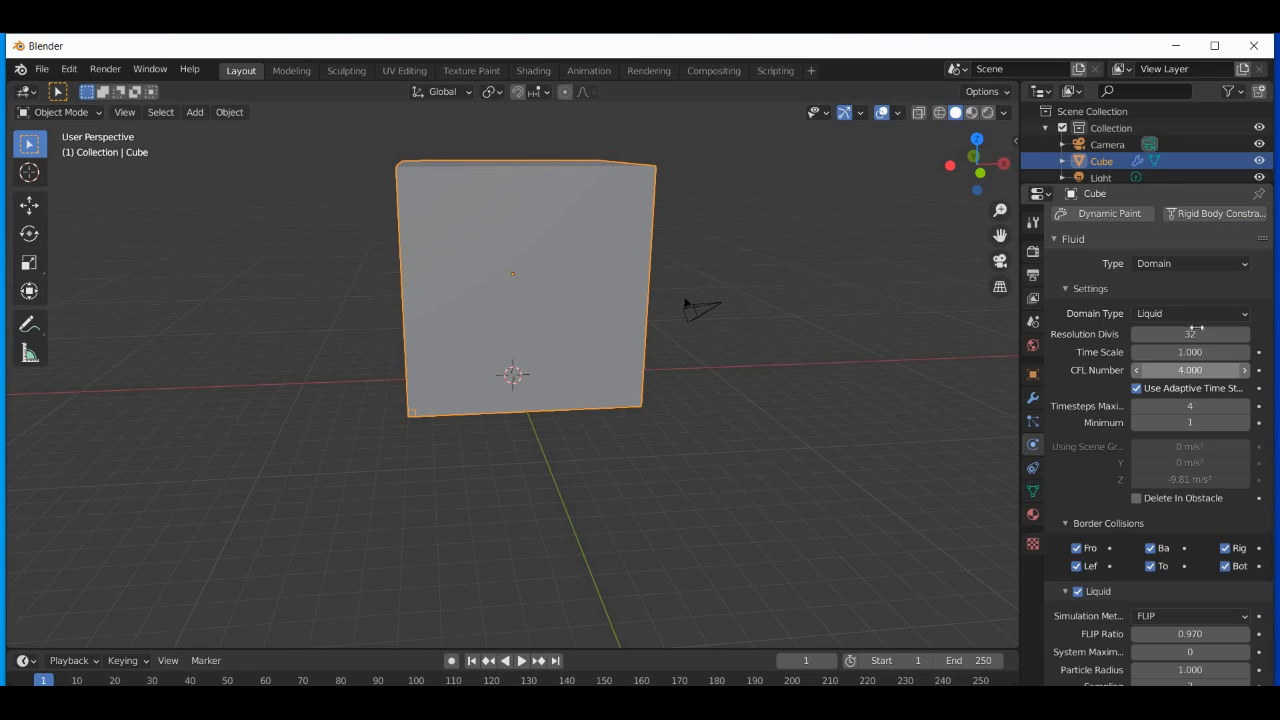
pyautogui.click(1196, 333)
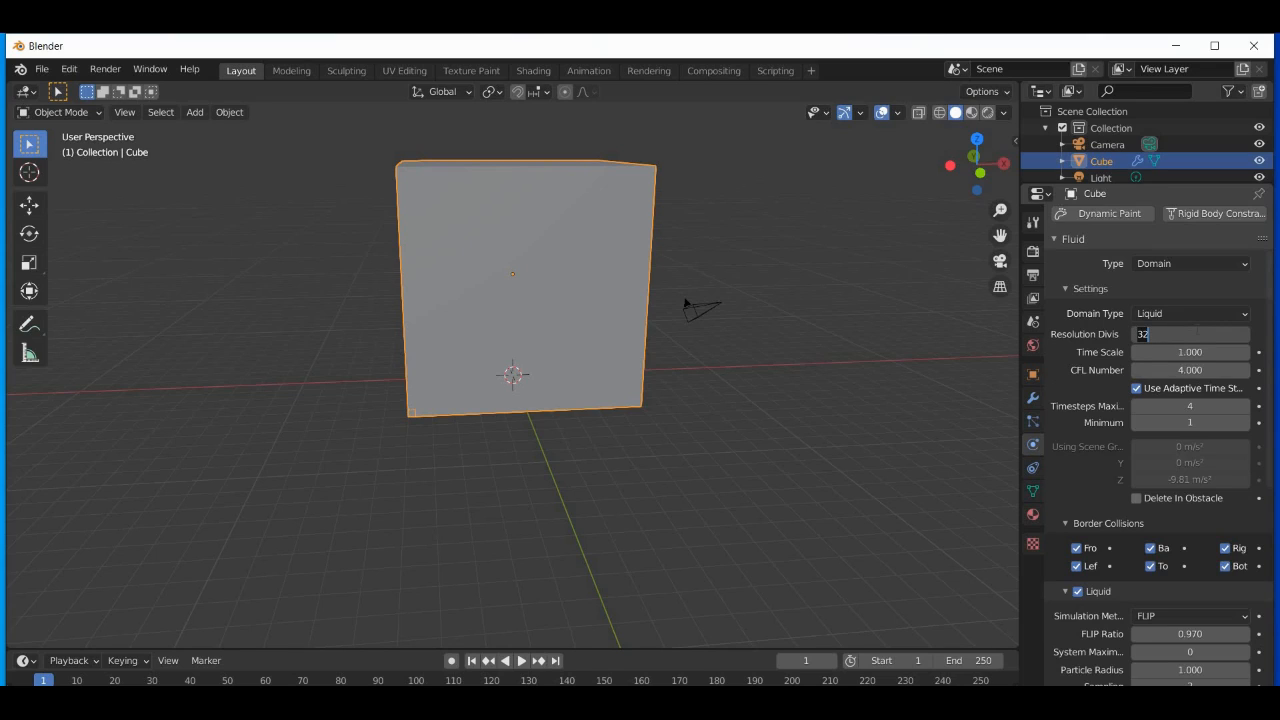
pyautogui.write('88')
pyautogui.press('Return')
pyautogui.scroll(2, 1197, 334)
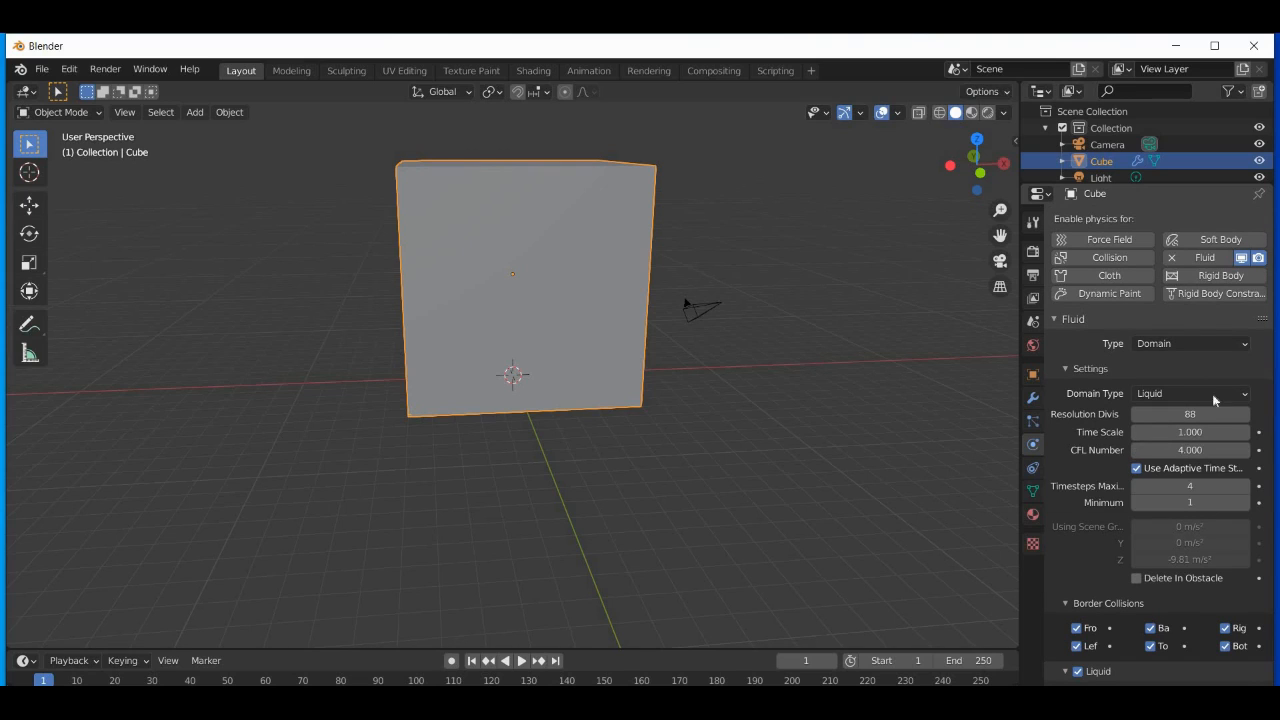
# - Set the scene's render engine to Cycles with GPU Compute as the device
pyautogui.click(1038, 225)
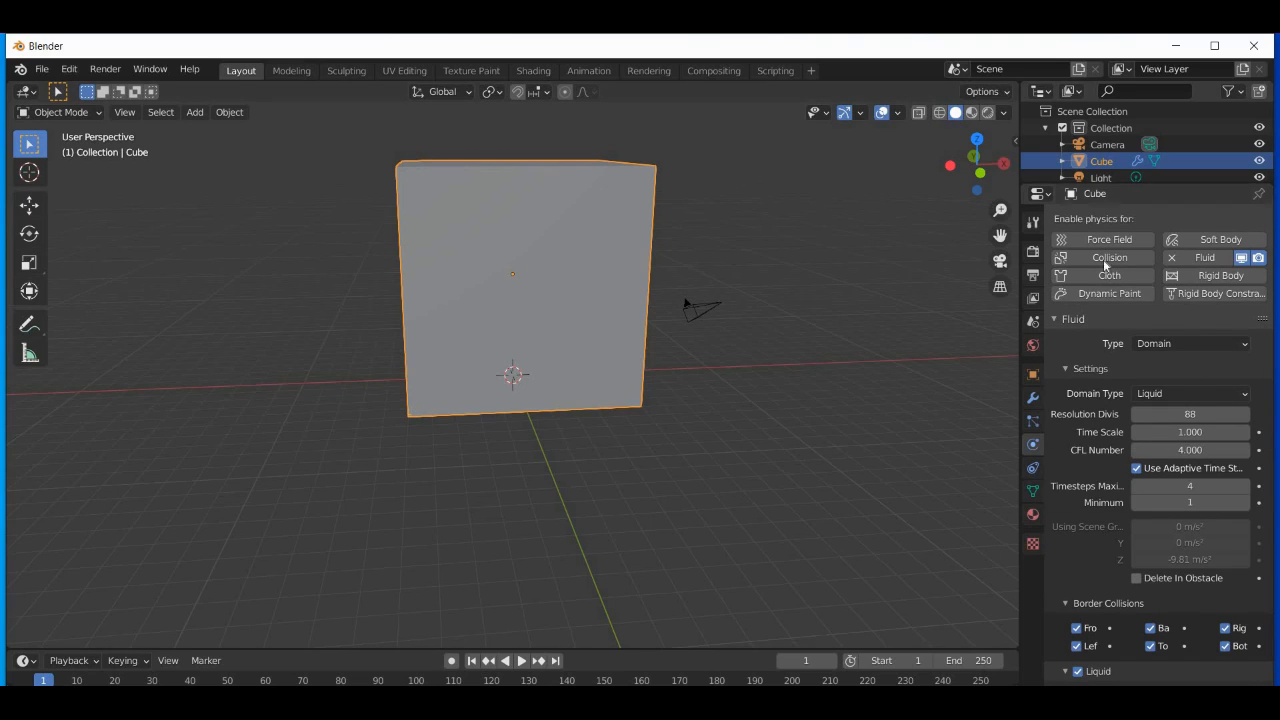
pyautogui.click(1034, 253)
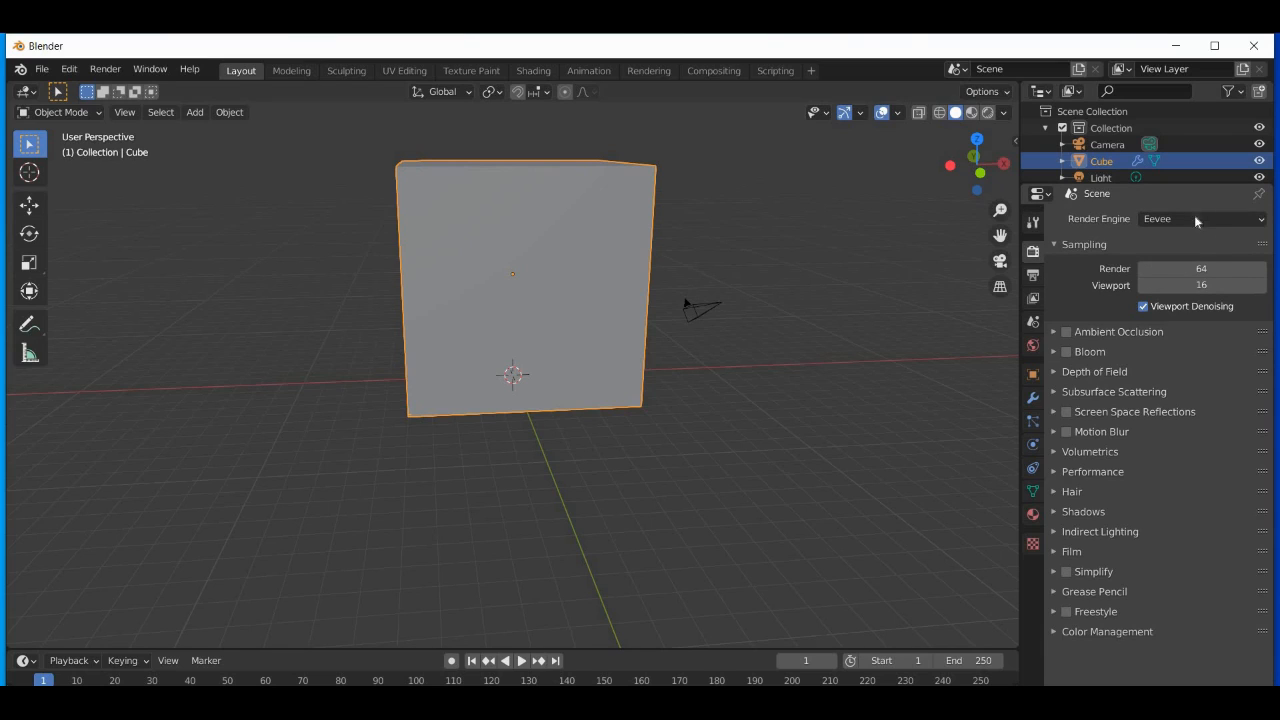
pyautogui.click(1194, 216)
pyautogui.click(1183, 283)
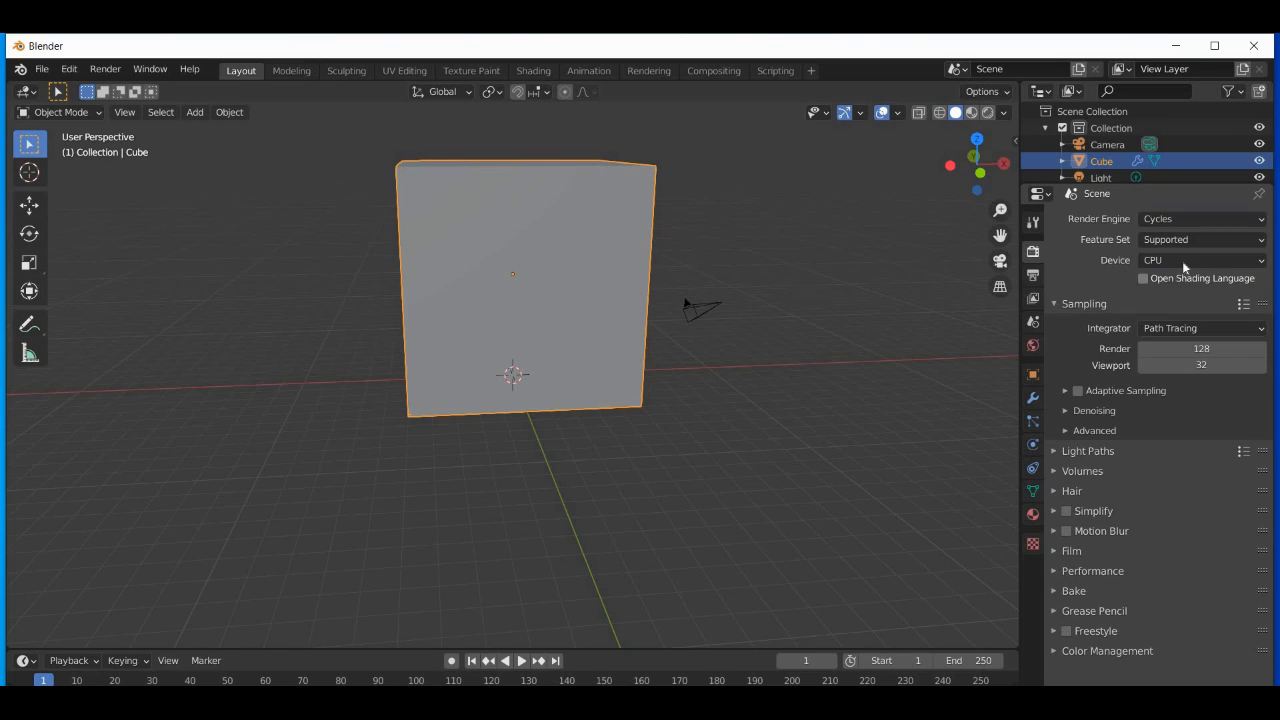
pyautogui.click(1180, 262)
pyautogui.click(1174, 297)
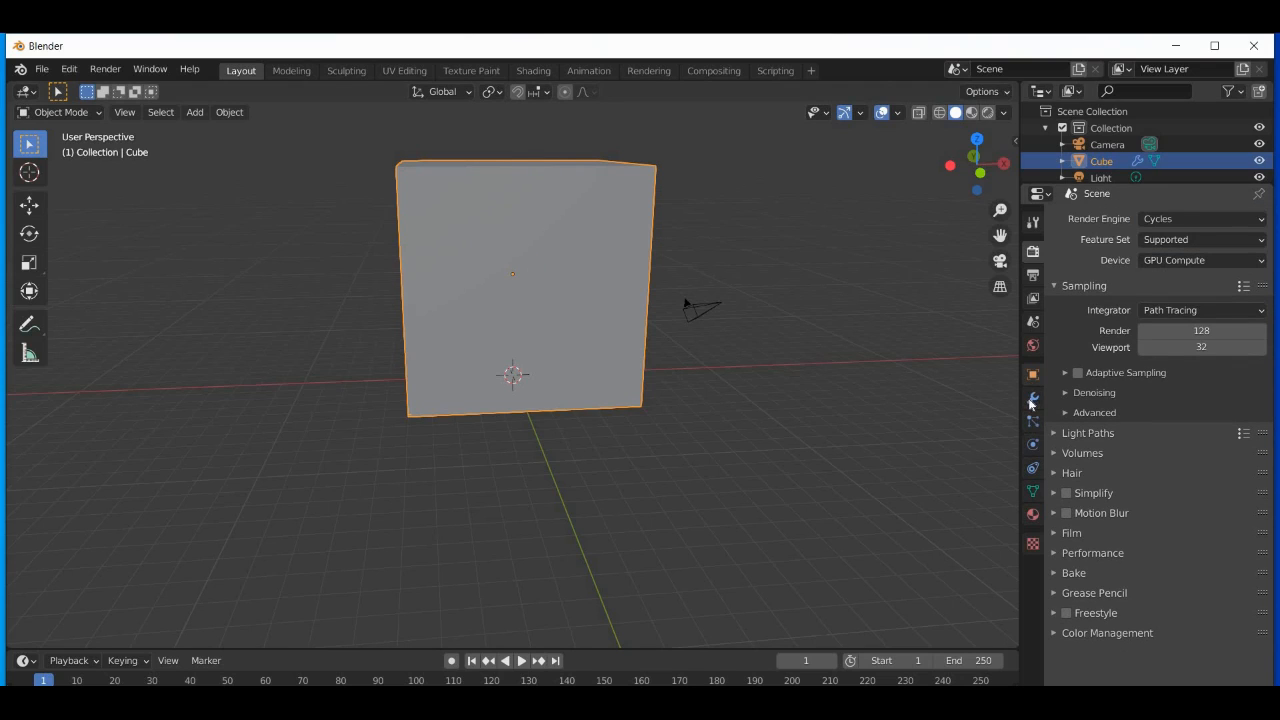
pyautogui.click(1033, 470)
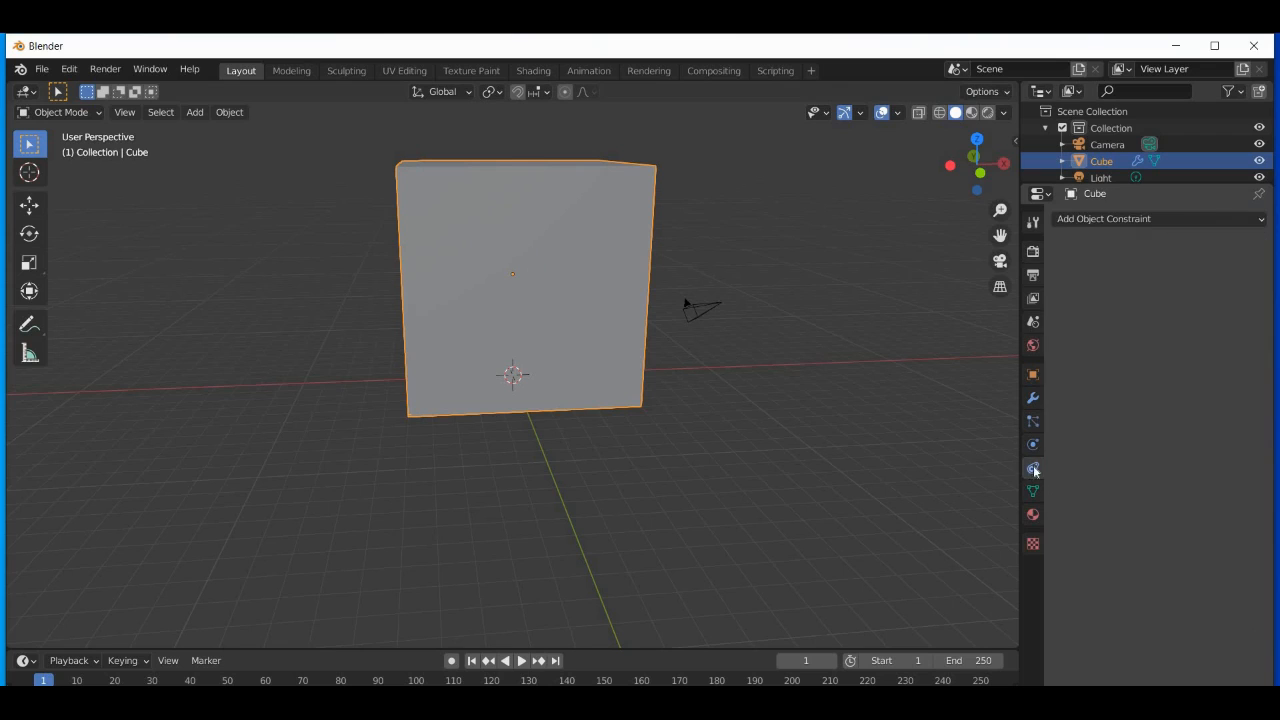
# - Try higher resolution divisions for the cube's fluid domain and restore the value to 88
pyautogui.click(1033, 422)
pyautogui.click(1033, 444)
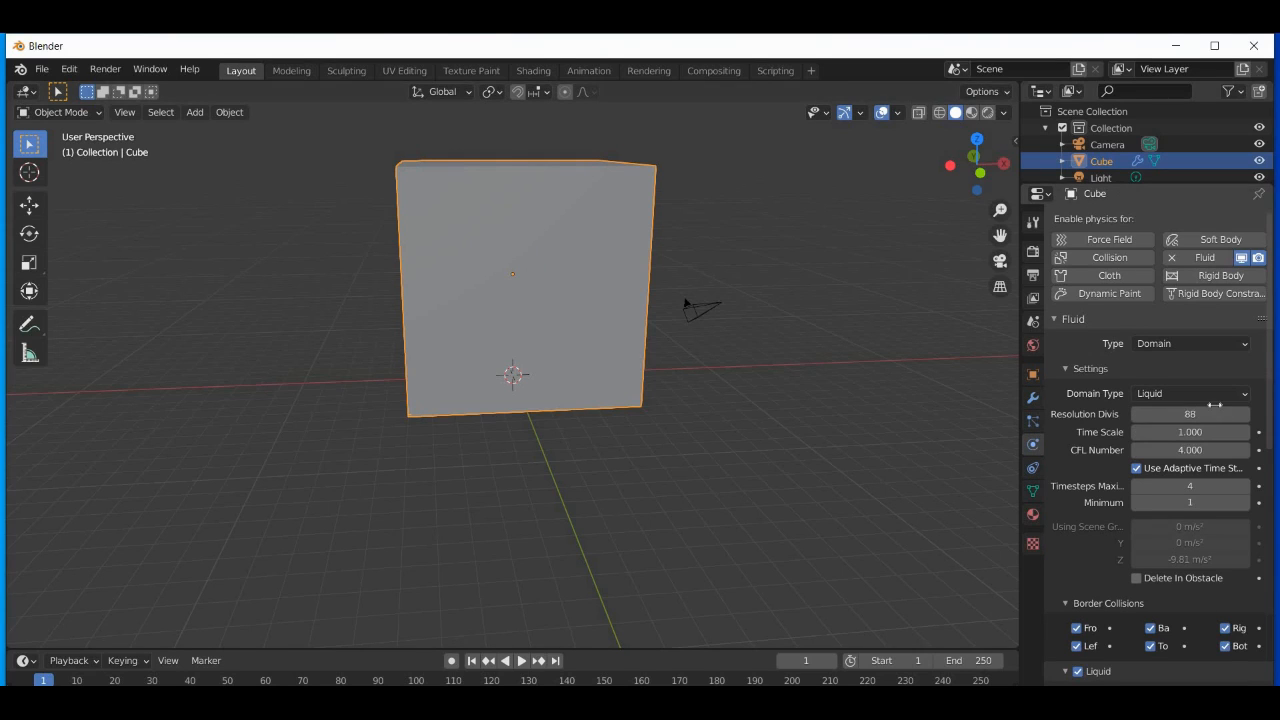
pyautogui.scroll(-1, 1216, 410)
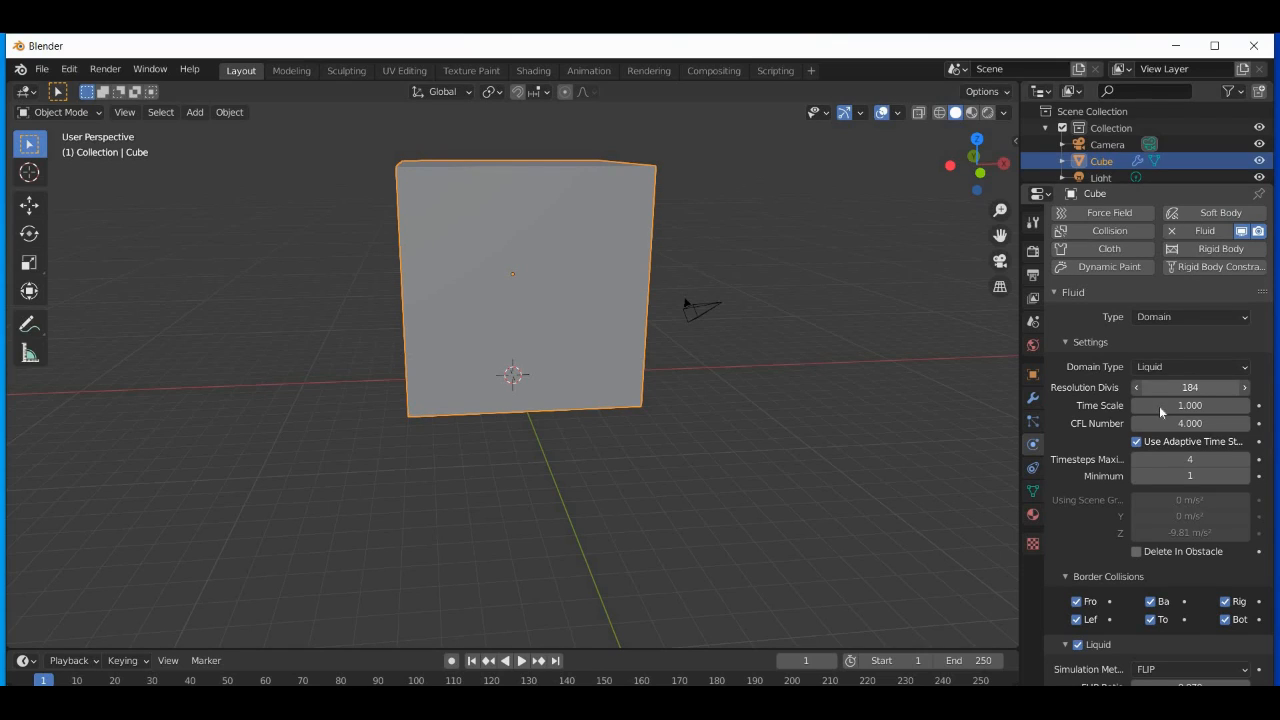
pyautogui.moveTo(1159, 406); pyautogui.dragTo(1178, 388)
pyautogui.click(1178, 388)
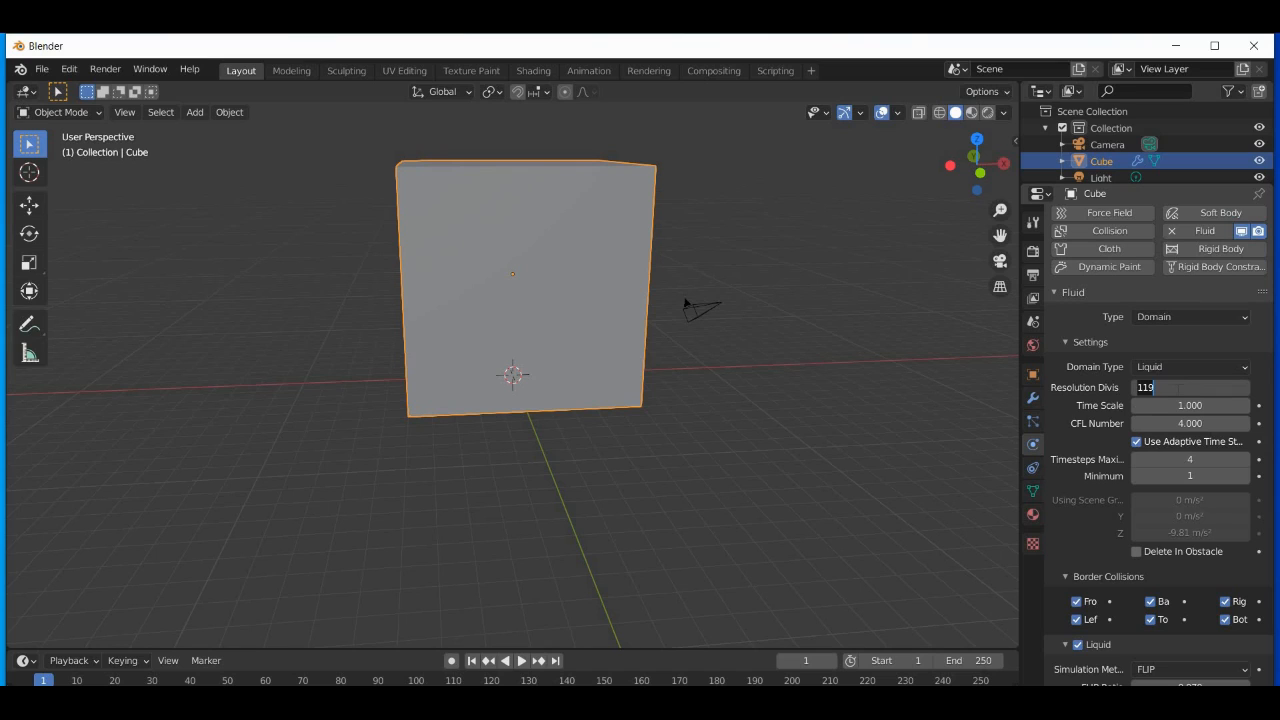
pyautogui.write('88')
pyautogui.press('Return')
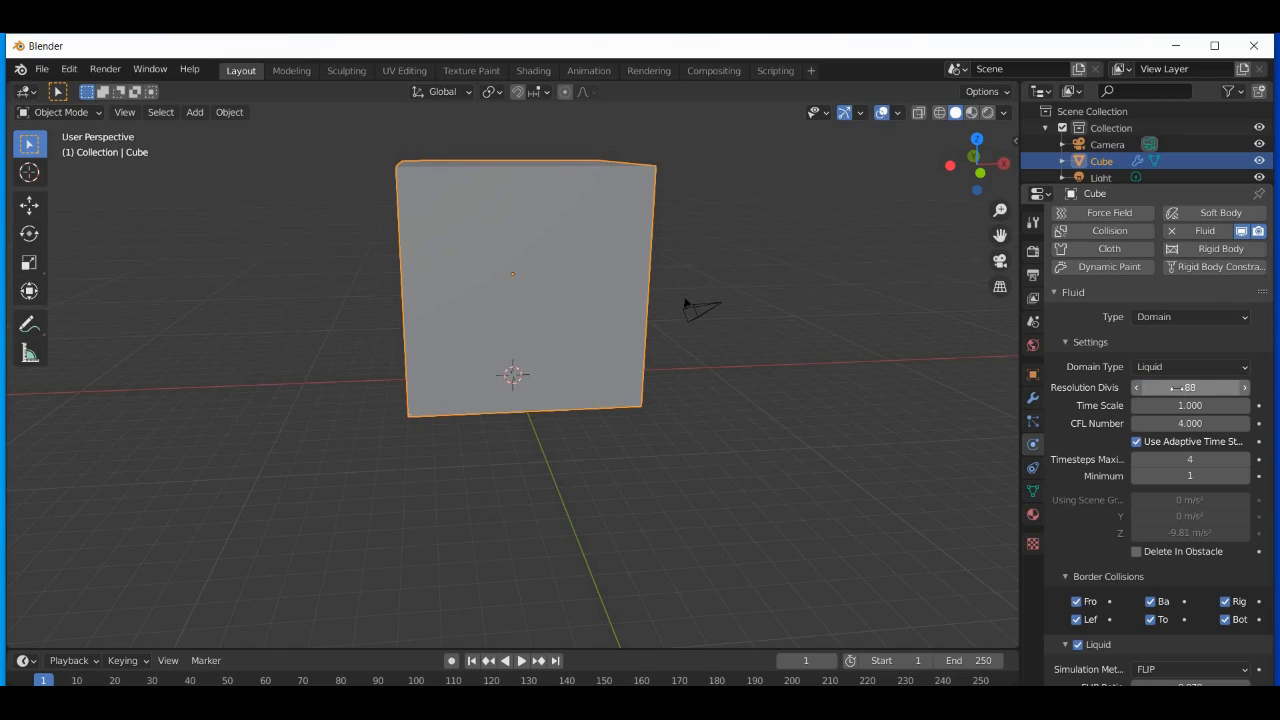
# - Look through the domain's fluid settings, from border collisions and liquid options to mesh and cache
pyautogui.scroll(-5, 1177, 388)
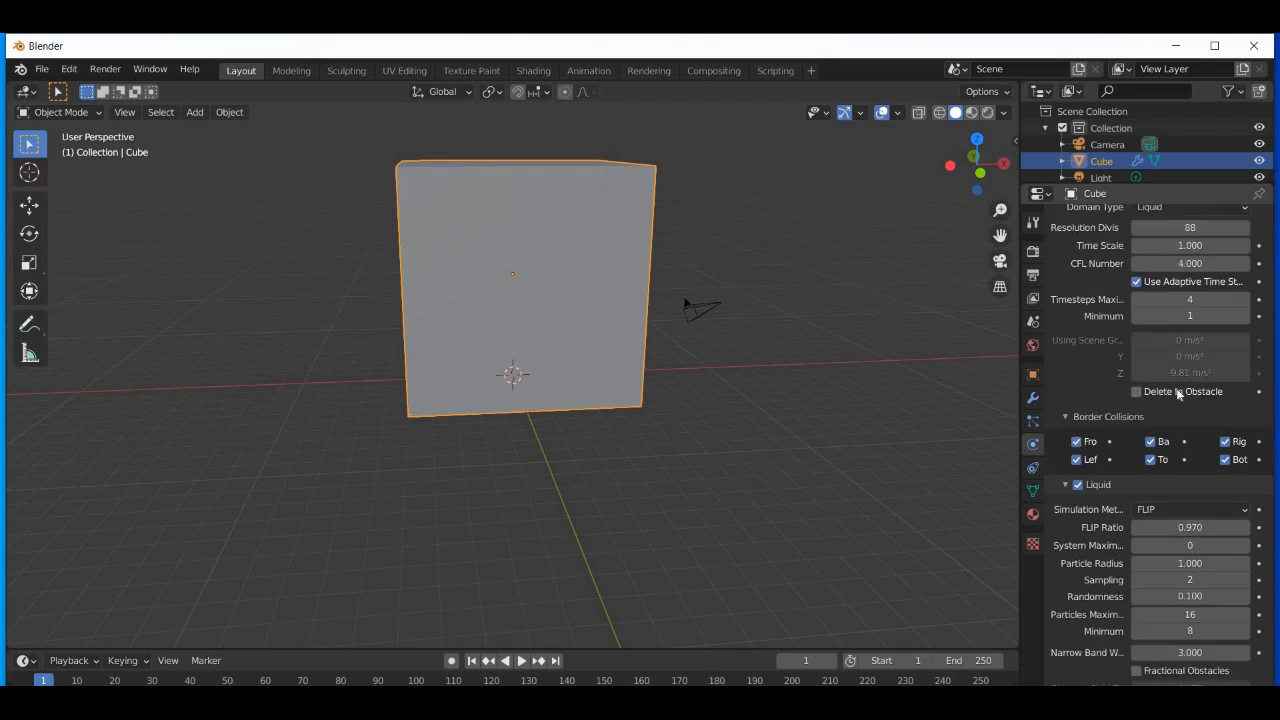
pyautogui.scroll(-6, 1177, 392)
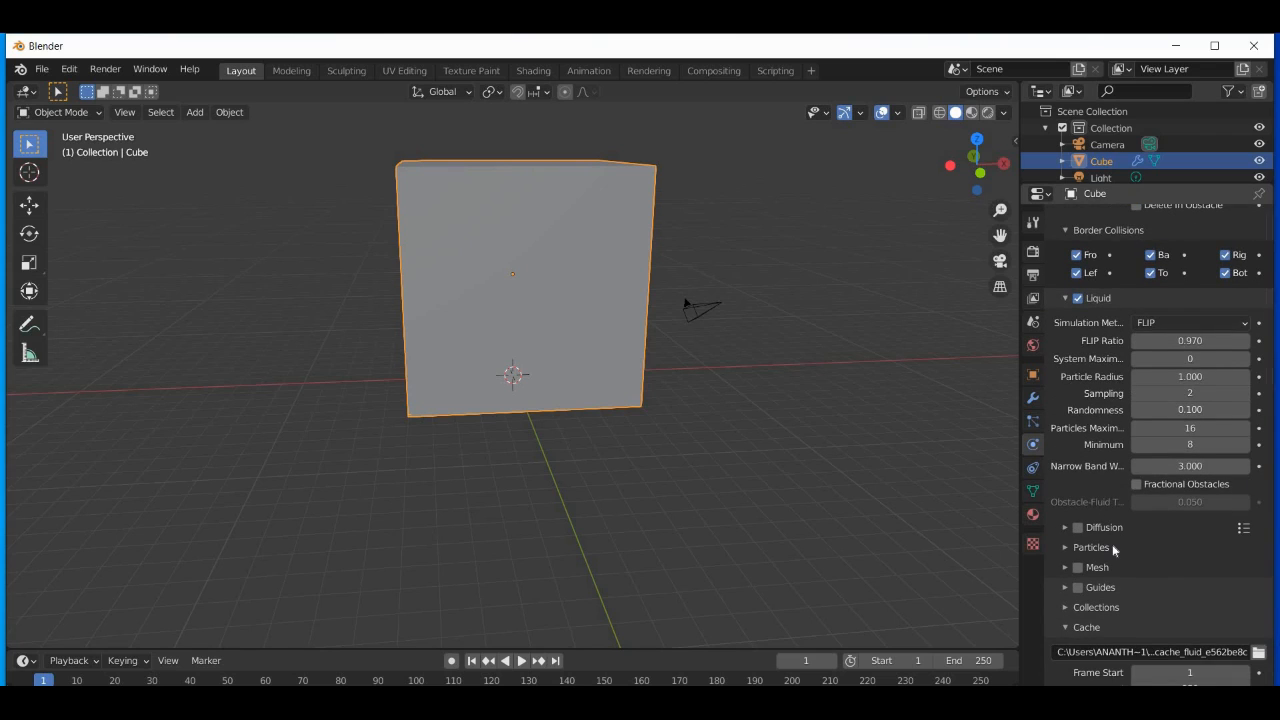
pyautogui.scroll(-4, 1113, 550)
pyautogui.scroll(7, 1113, 550)
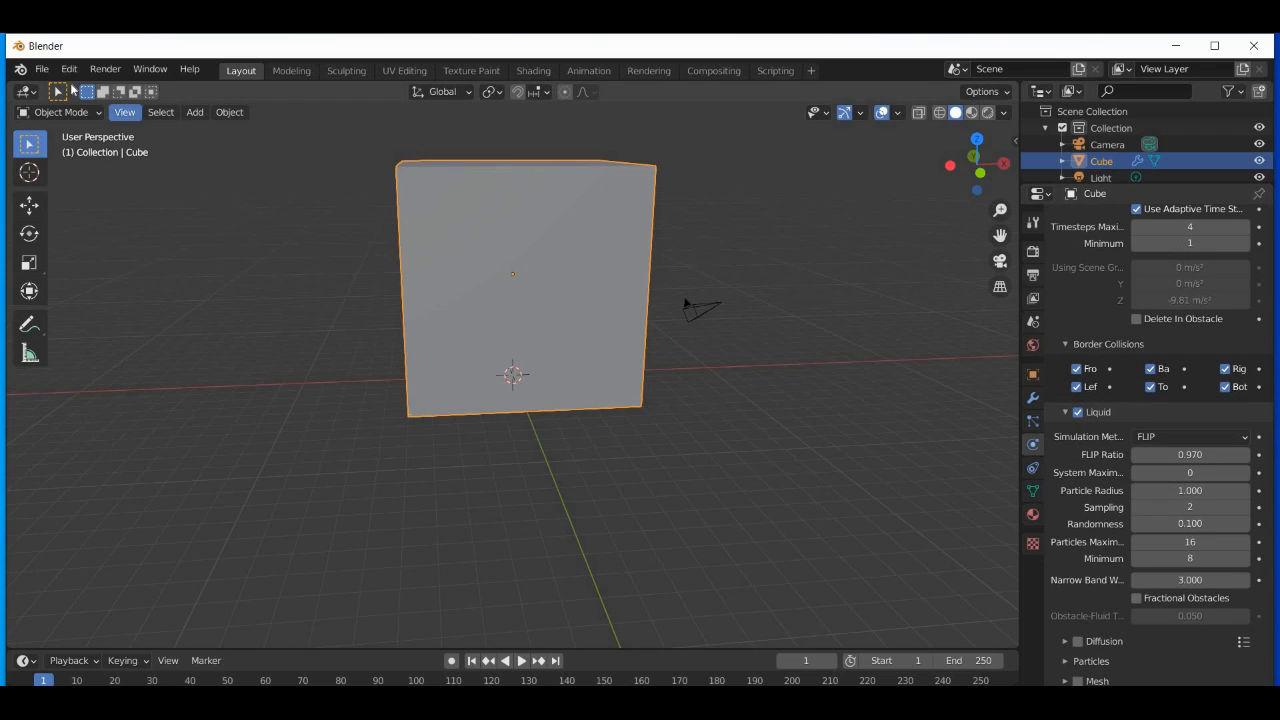
pyautogui.scroll(8, 1127, 416)
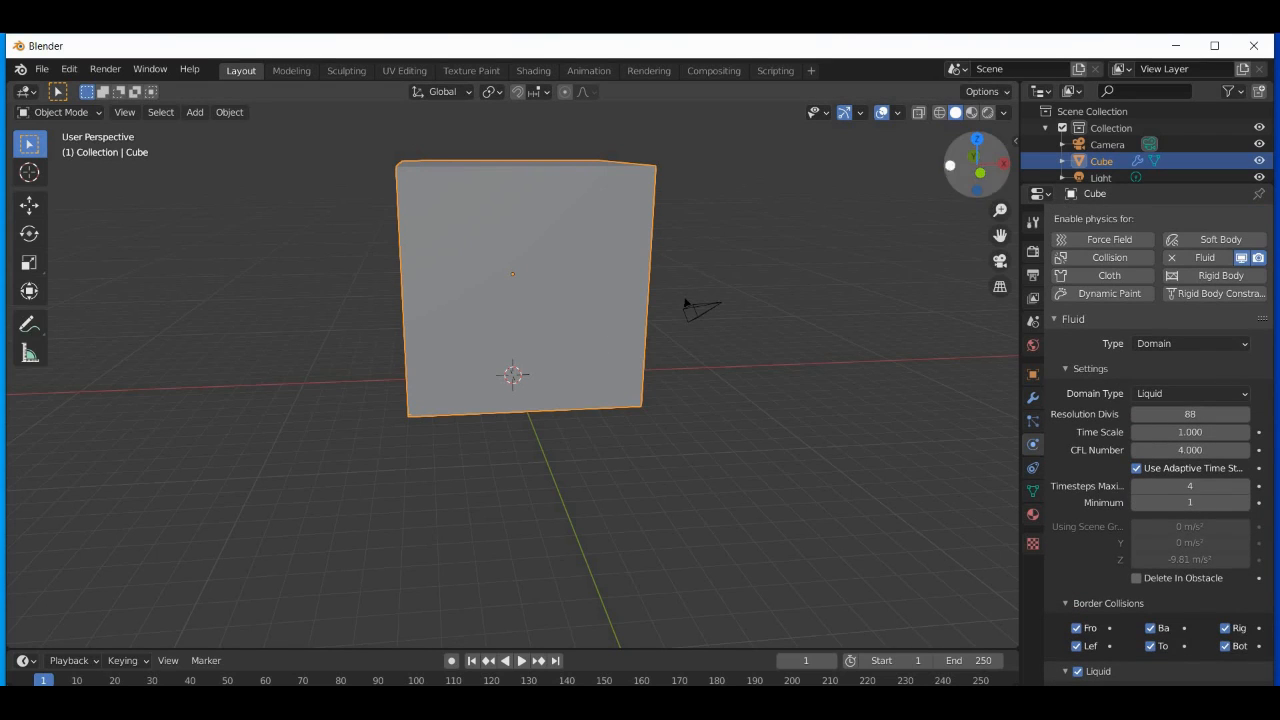
# - Display the viewport in wireframe shading and switch to the front orthographic view
pyautogui.moveTo(972, 168); pyautogui.dragTo(981, 178)
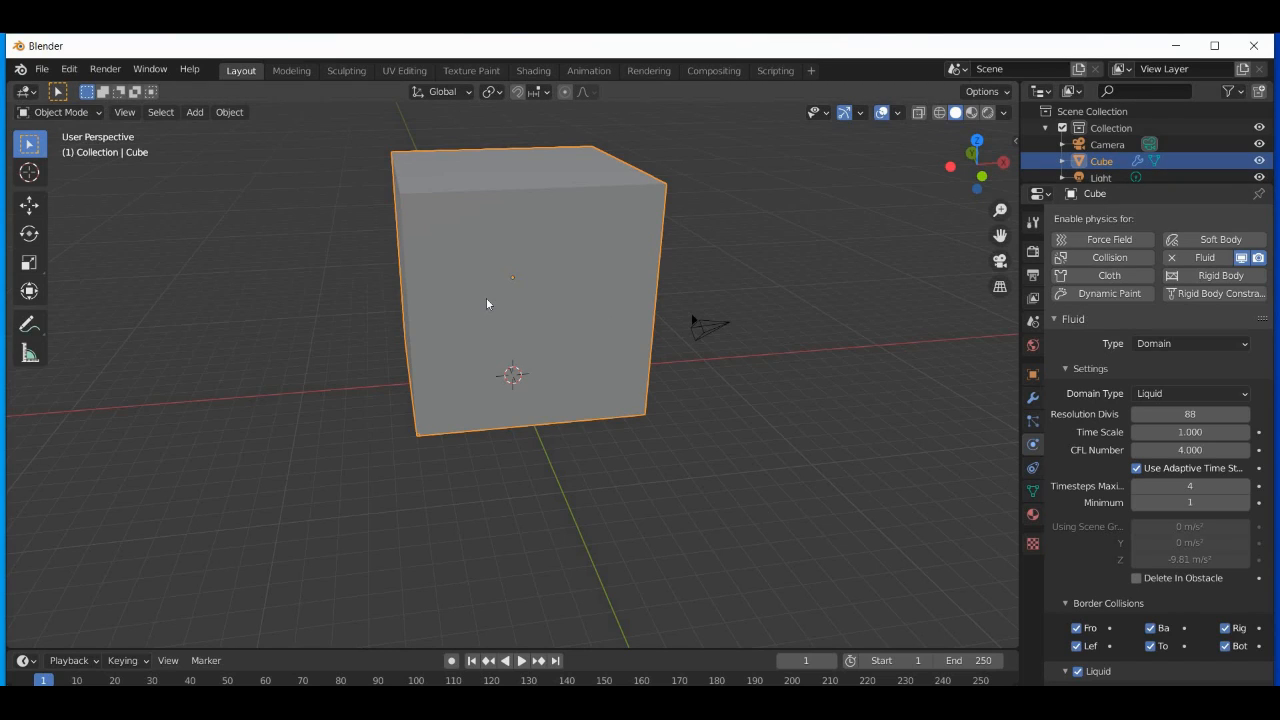
pyautogui.press('z')
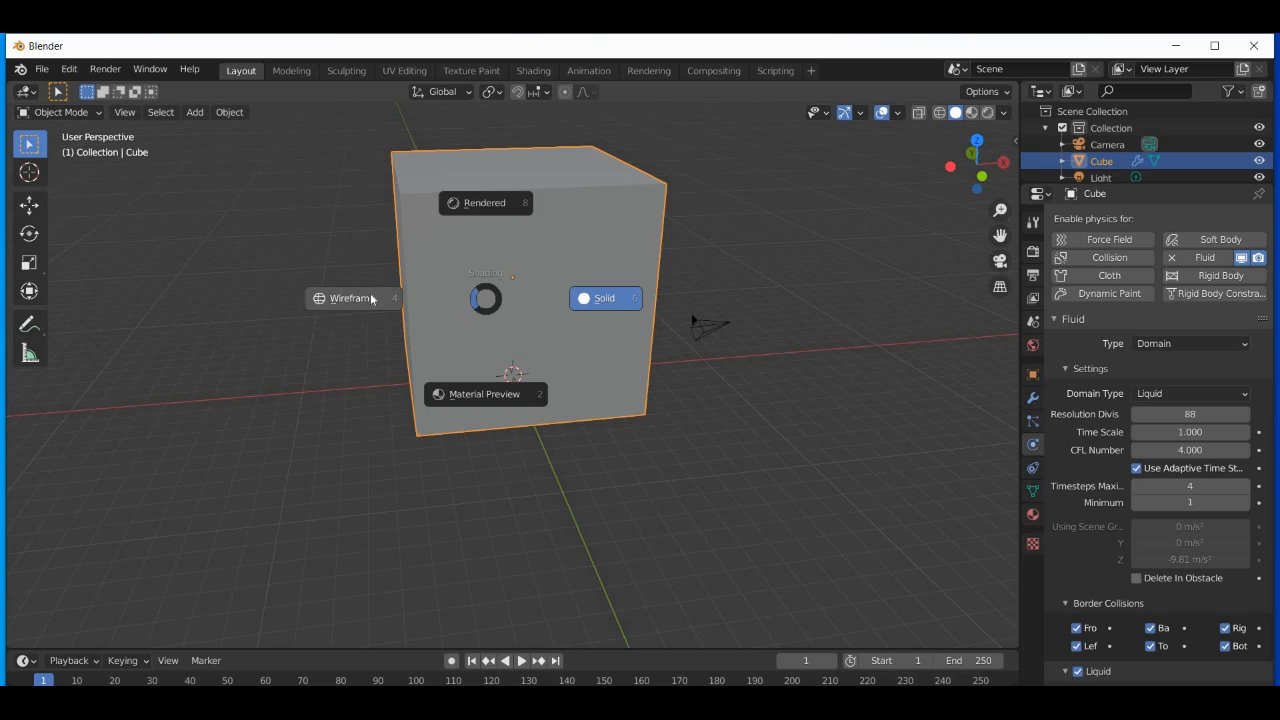
pyautogui.click(370, 292)
pyautogui.press('KP_1')
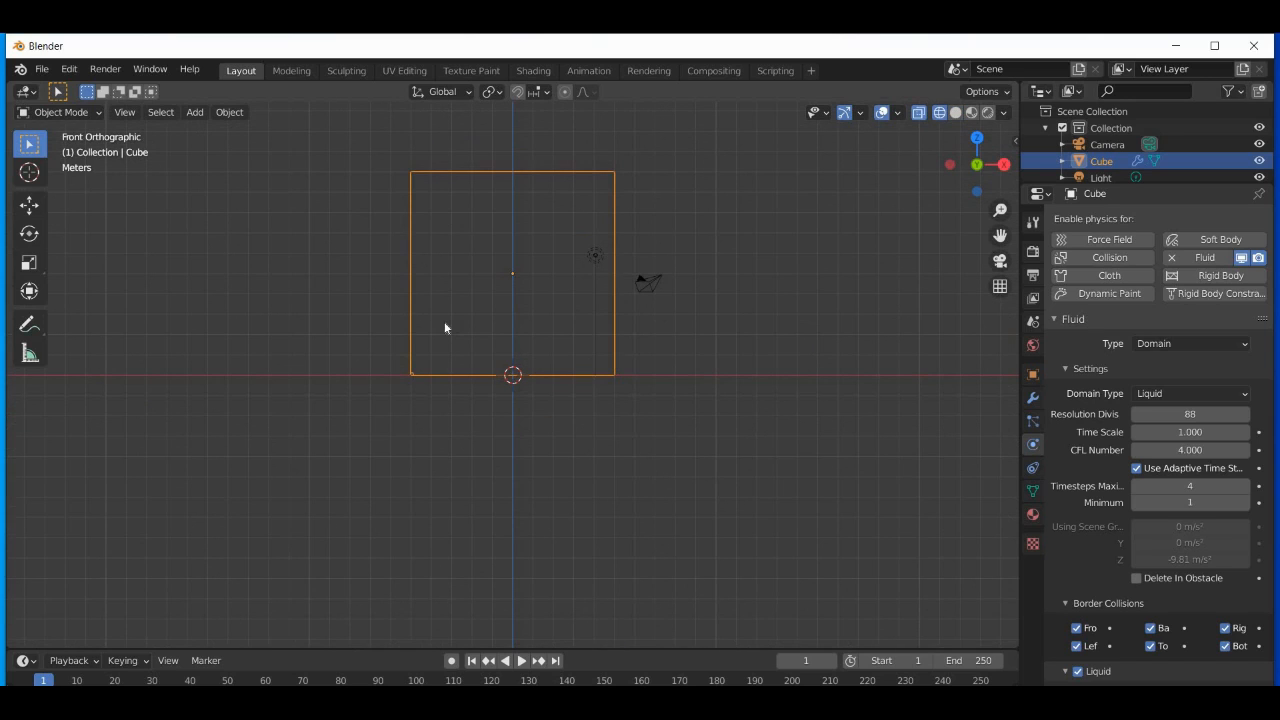
# - Add a UV sphere and raise it along the Z axis into the upper half of the domain cube
pyautogui.hotkey('shift', 'a')
pyautogui.moveTo(523, 314)
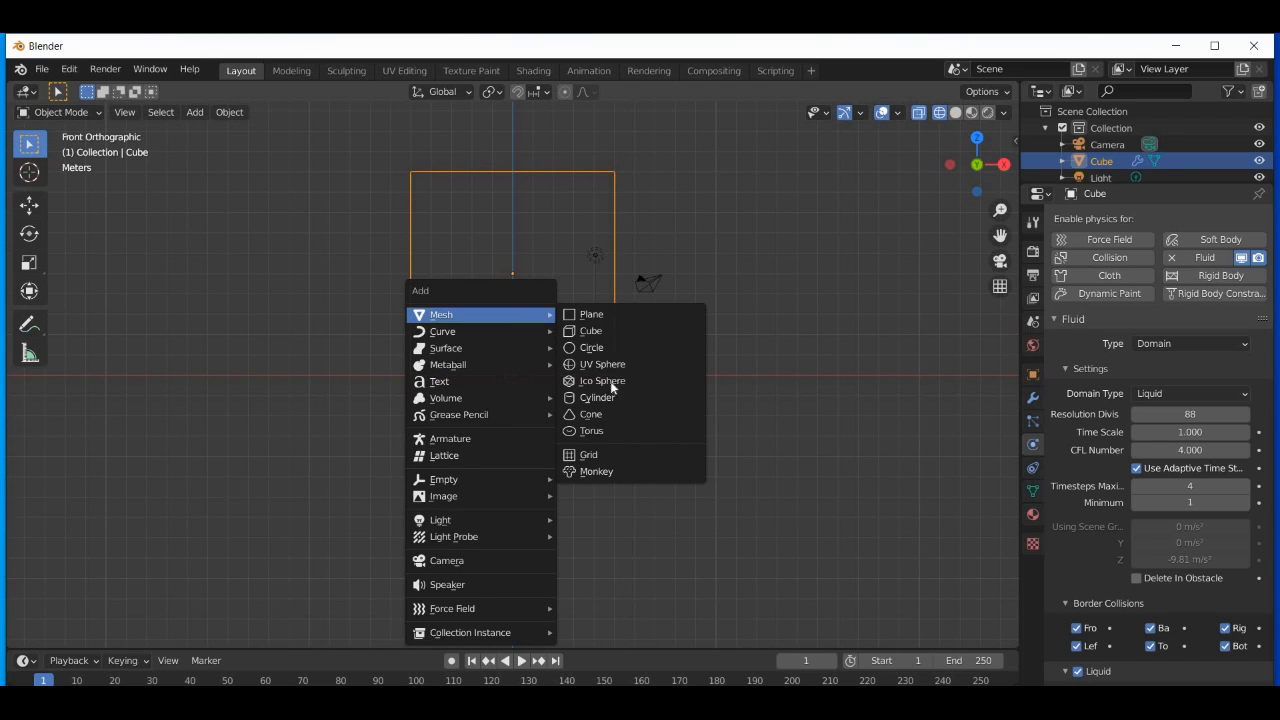
pyautogui.click(675, 386)
pyautogui.press('g')
pyautogui.press('z')
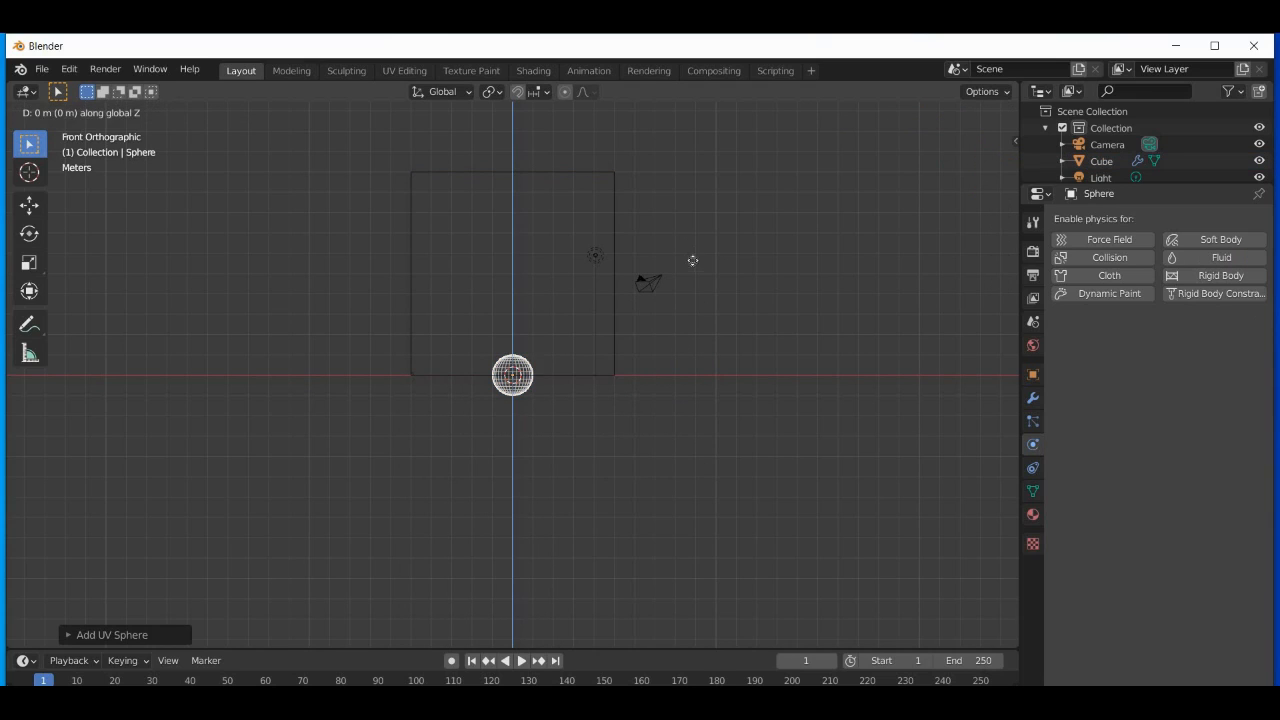
pyautogui.click(693, 262)
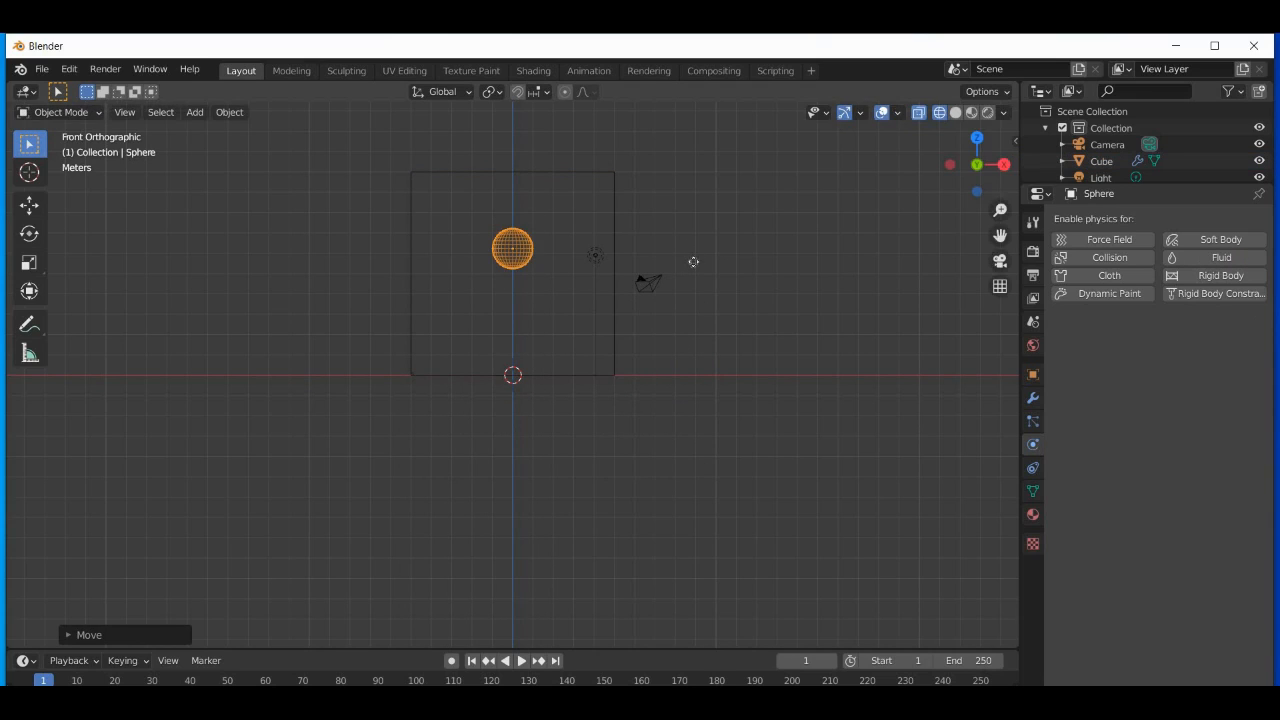
# - Move the sphere about -3 m along the X axis, keeping it inside the domain cube
pyautogui.press('g')
pyautogui.press('x')
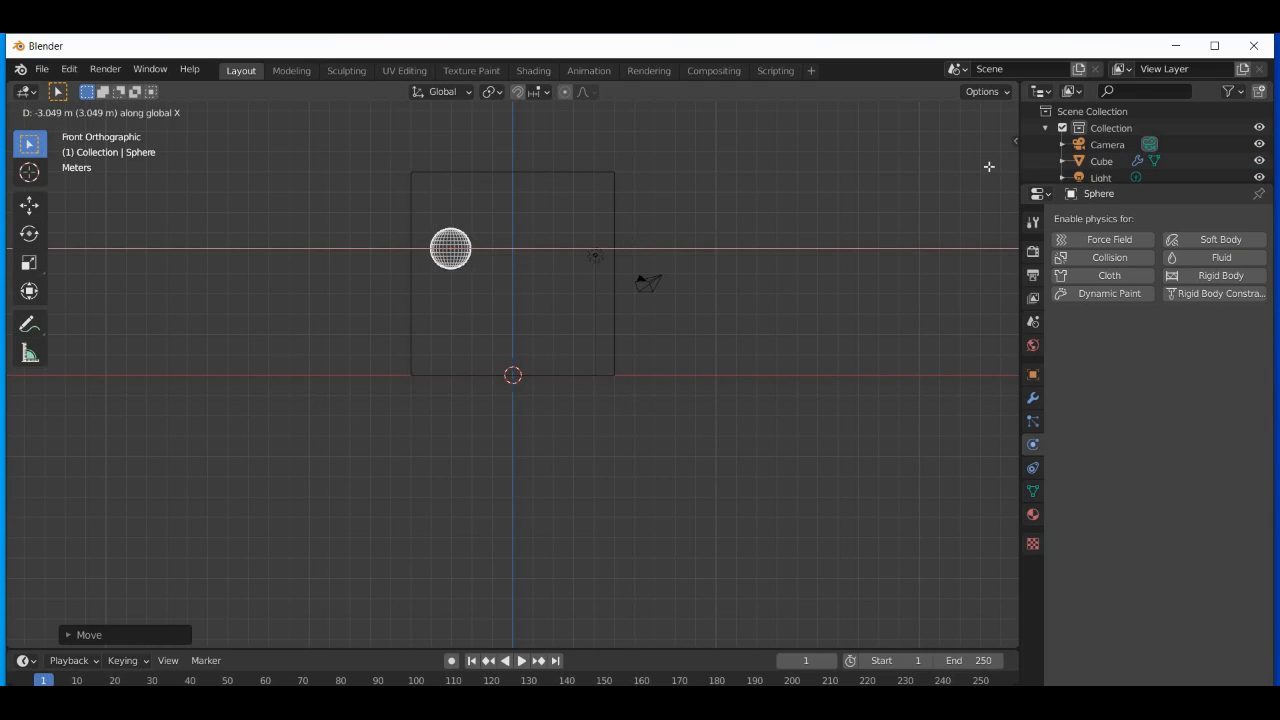
pyautogui.click(989, 167)
# - Add a Subdivision Surface modifier with 3 viewport levels to the sphere and apply it
pyautogui.moveTo(985, 167)
pyautogui.mouseDown()
pyautogui.moveTo(976, 232)
pyautogui.moveTo(945, 280)
pyautogui.moveTo(986, 190)
pyautogui.mouseUp()
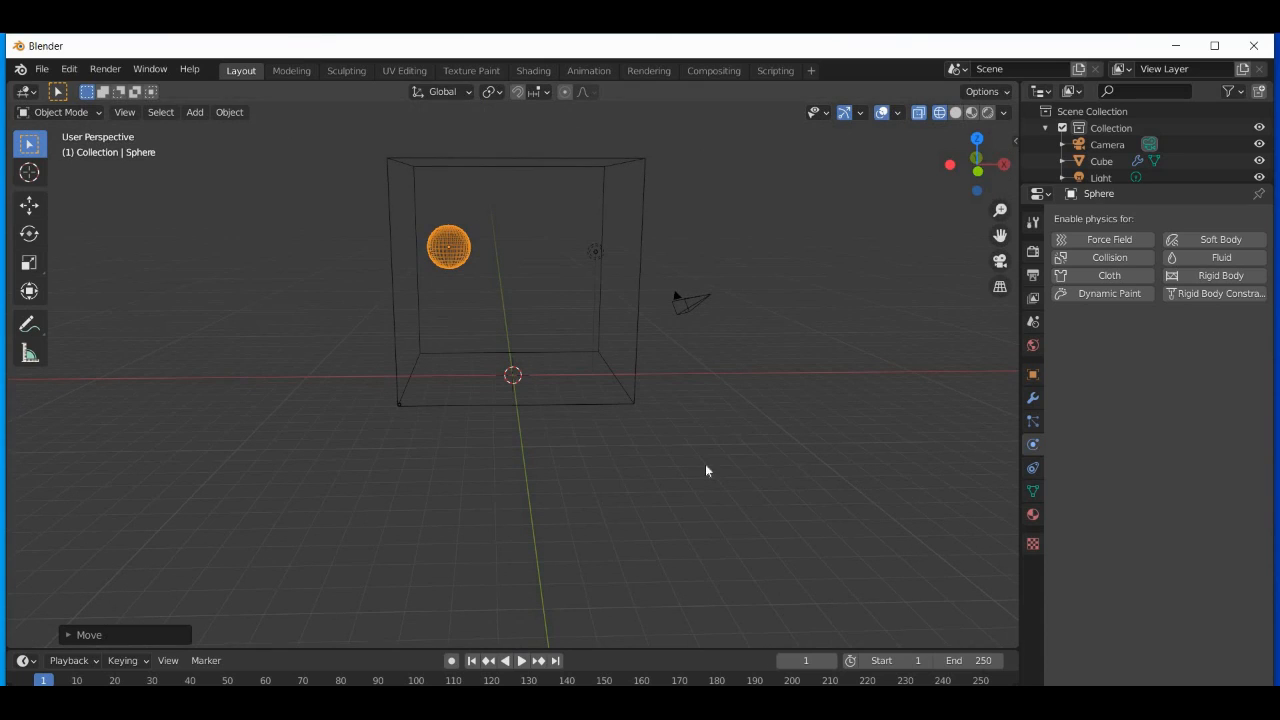
pyautogui.click(1034, 400)
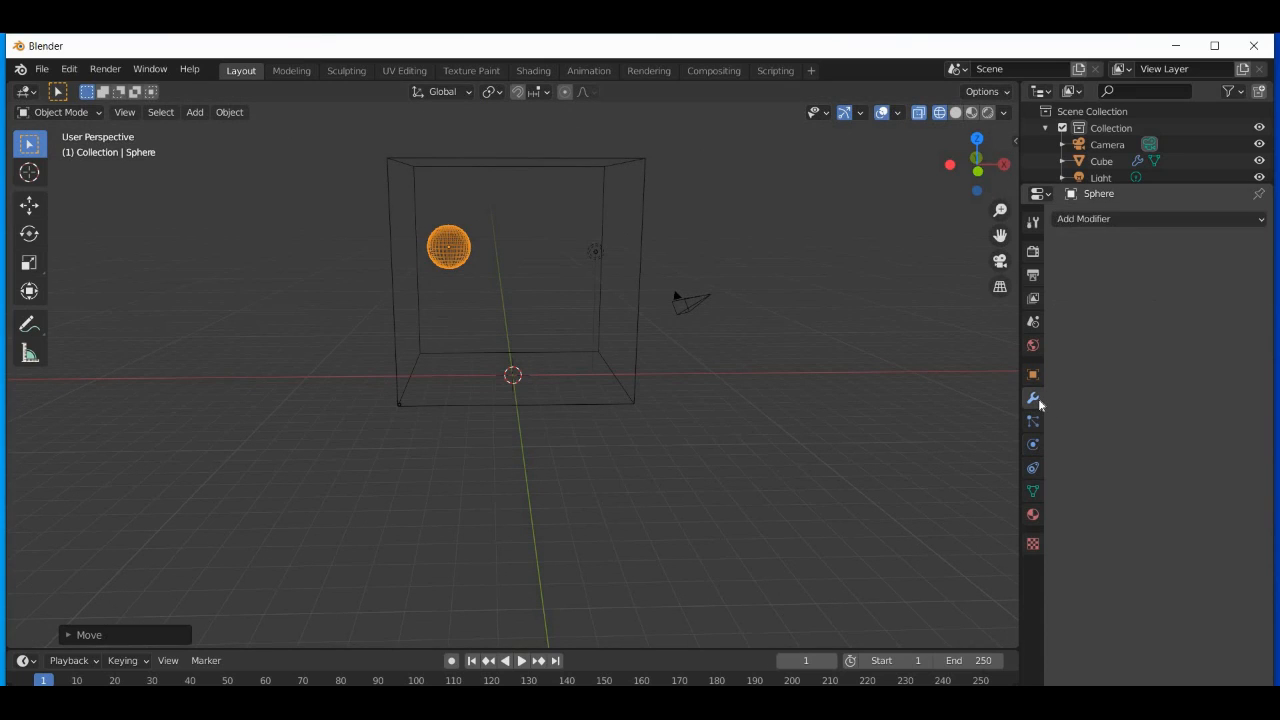
pyautogui.click(1128, 224)
pyautogui.click(940, 490)
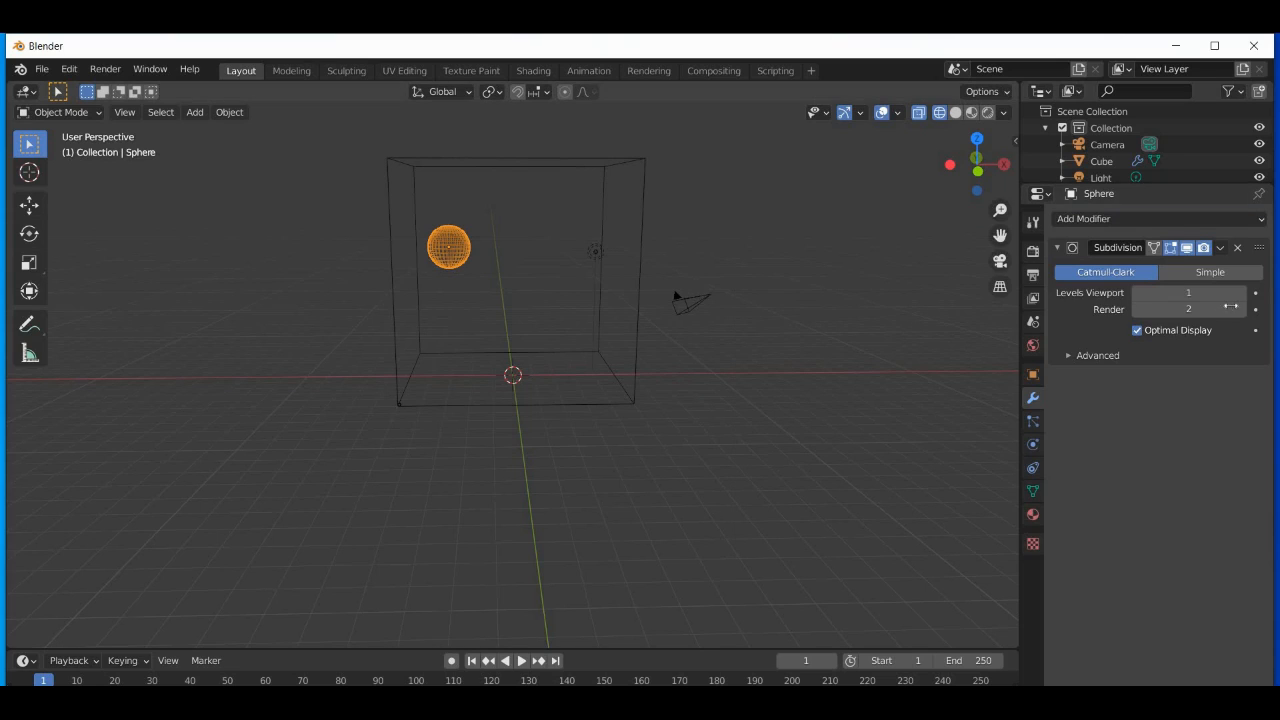
pyautogui.click(1240, 293)
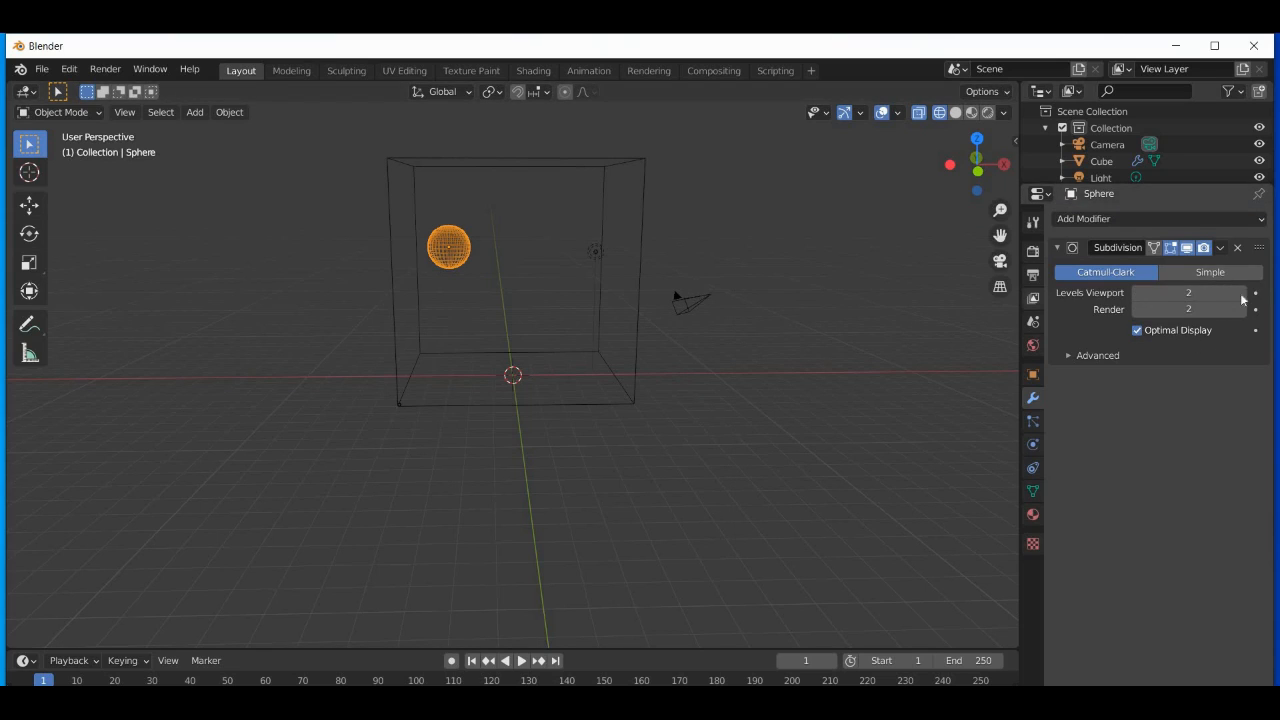
pyautogui.click(1242, 293)
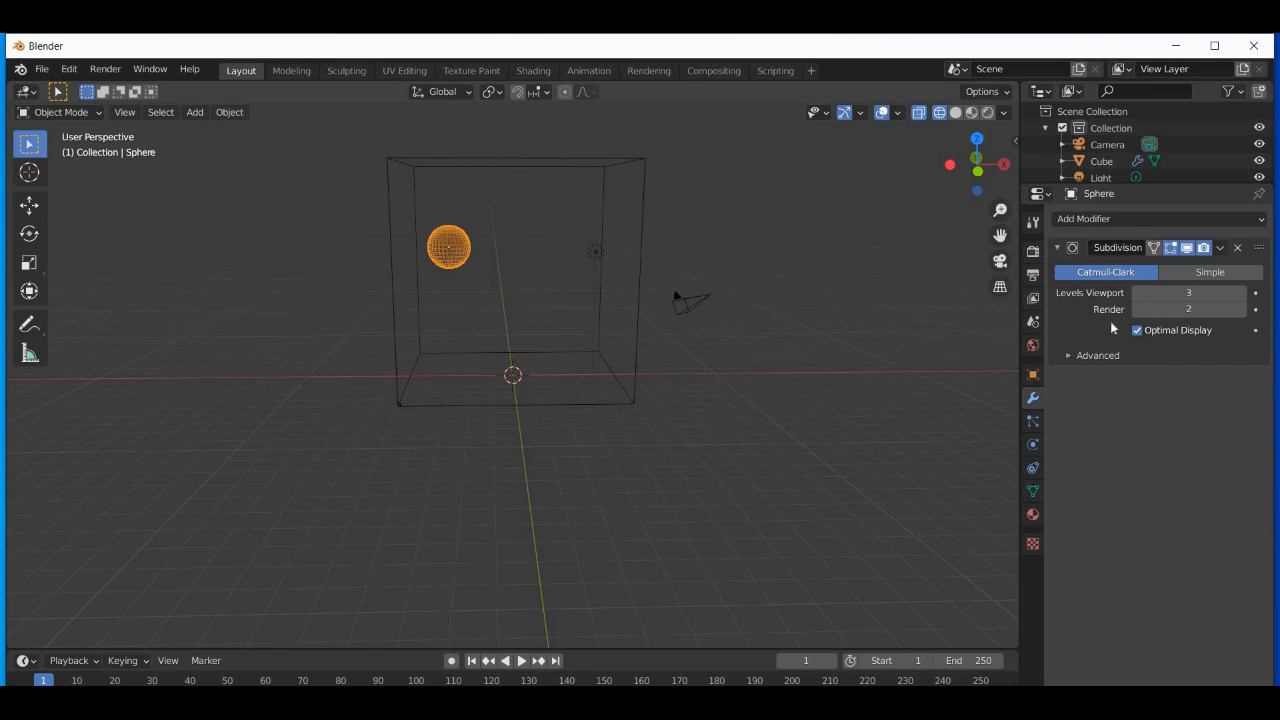
pyautogui.click(1221, 250)
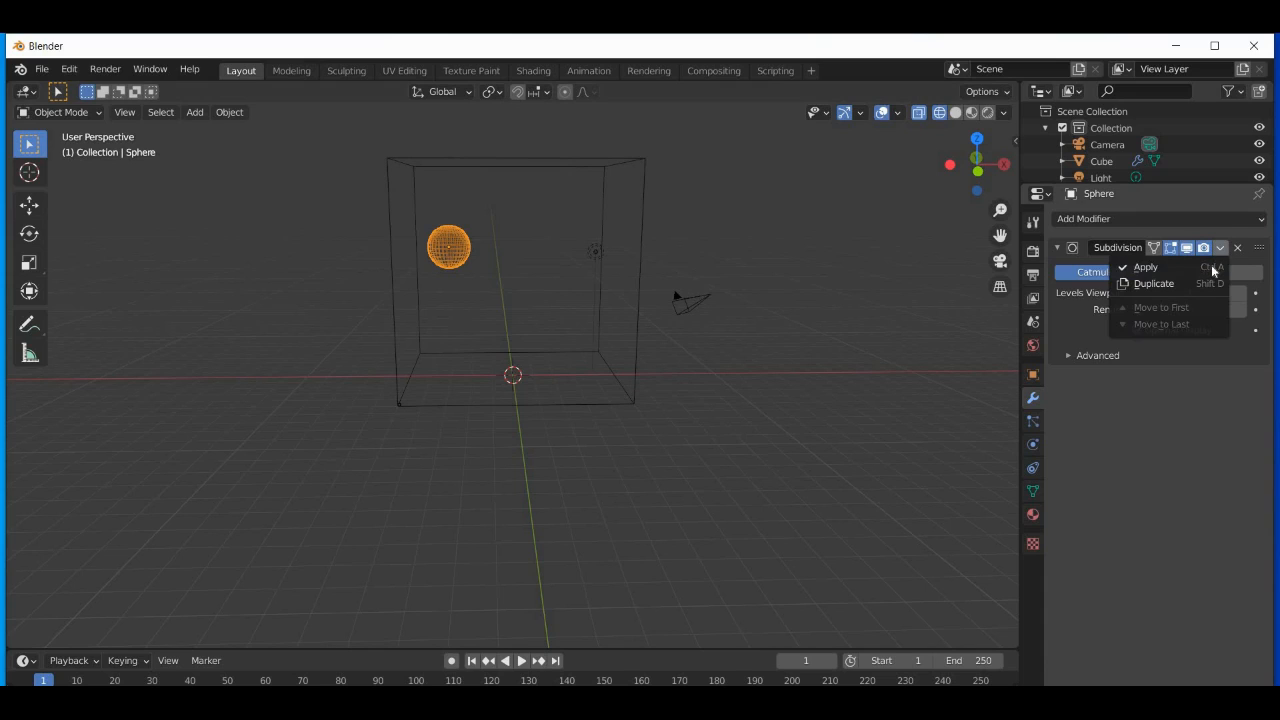
pyautogui.click(1214, 268)
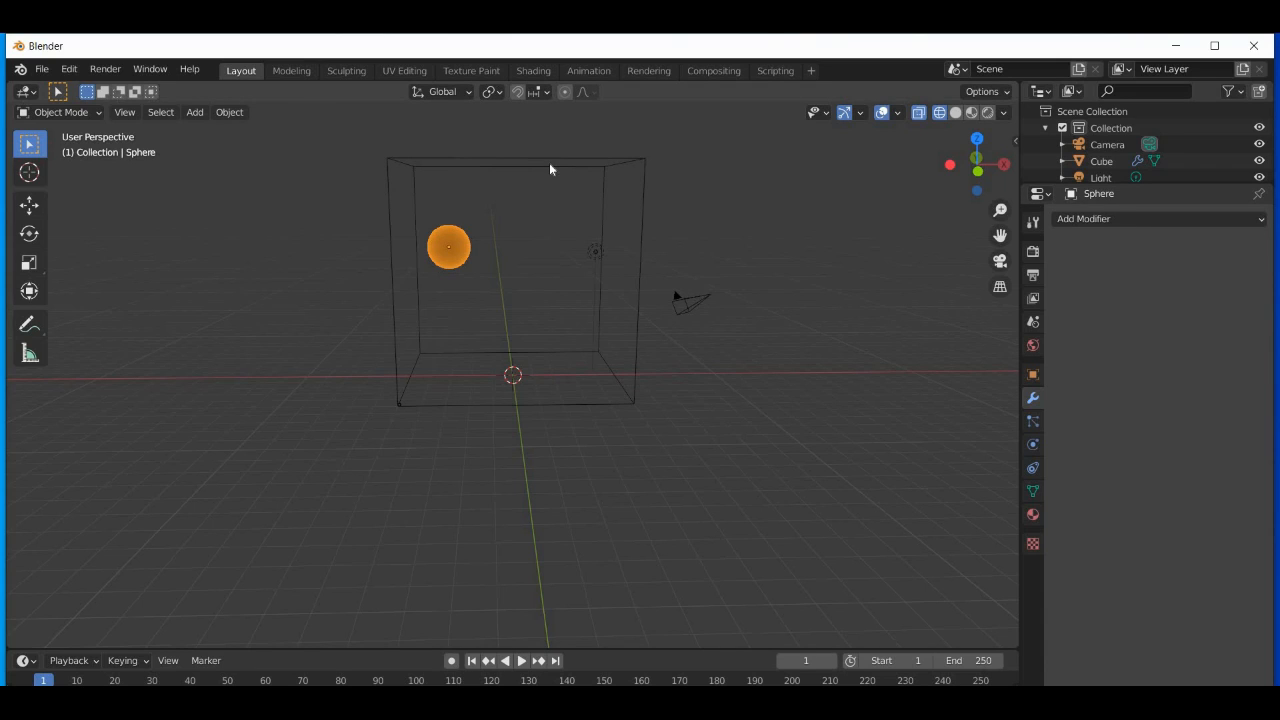
# - Enable Fluid physics on the sphere and set its fluid type to Flow
pyautogui.press('KP_1')
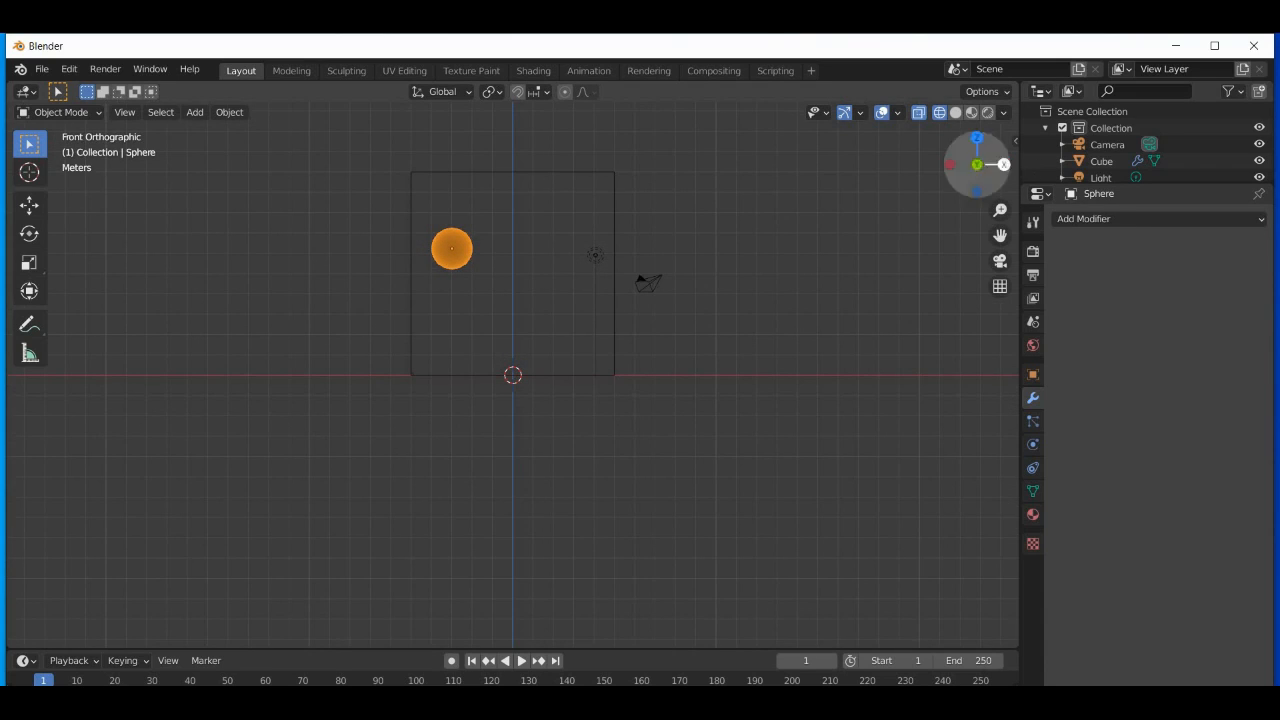
pyautogui.moveTo(1011, 341); pyautogui.dragTo(1012, 400, button='middle')
pyautogui.click(1033, 444)
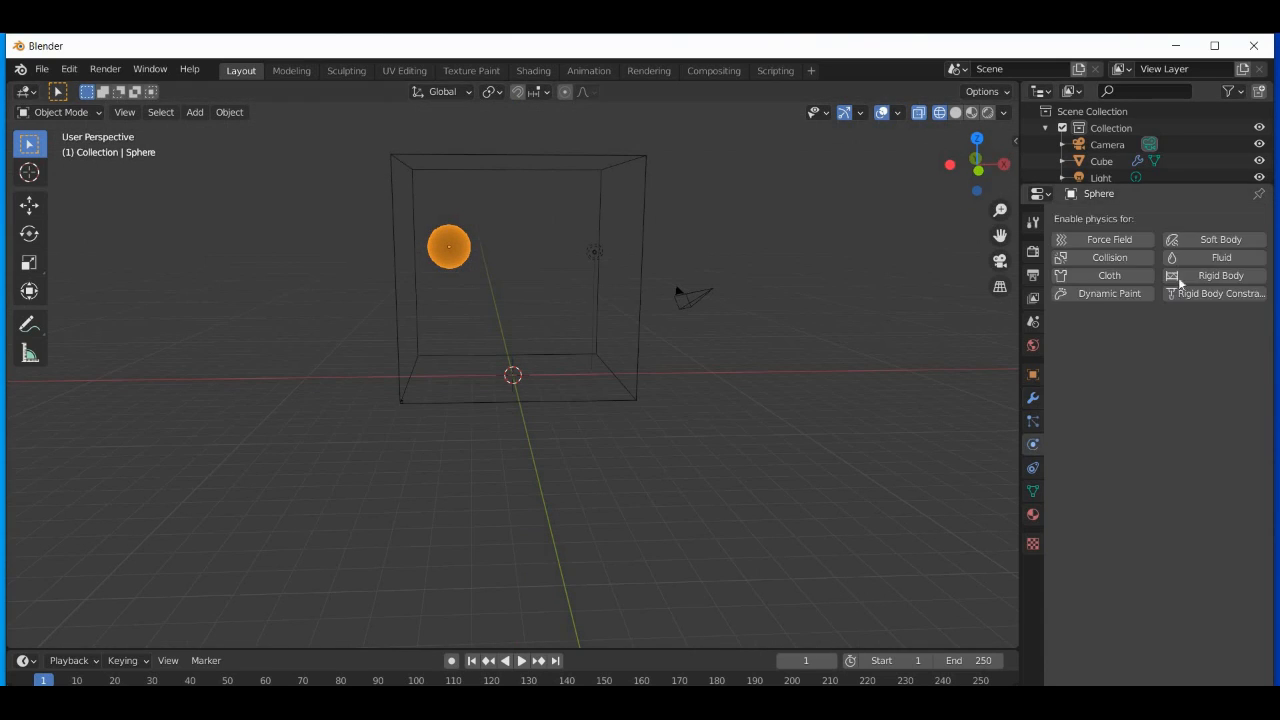
pyautogui.click(1200, 257)
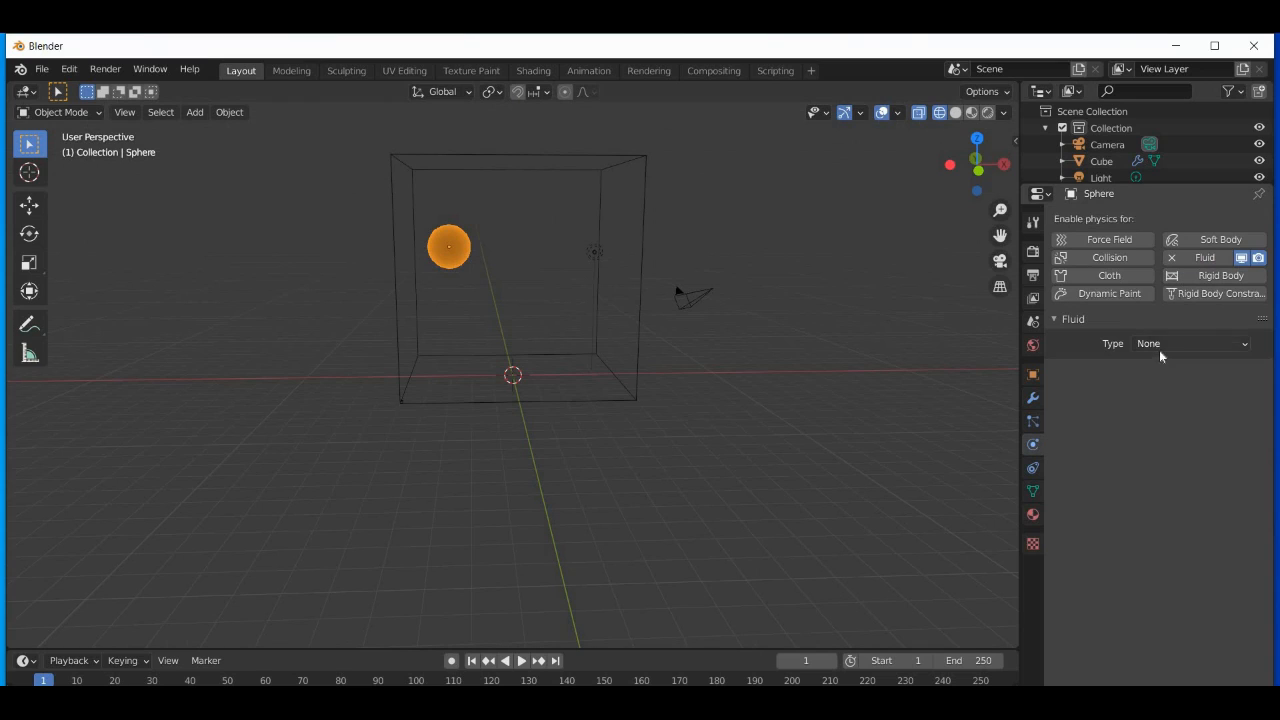
pyautogui.click(1165, 343)
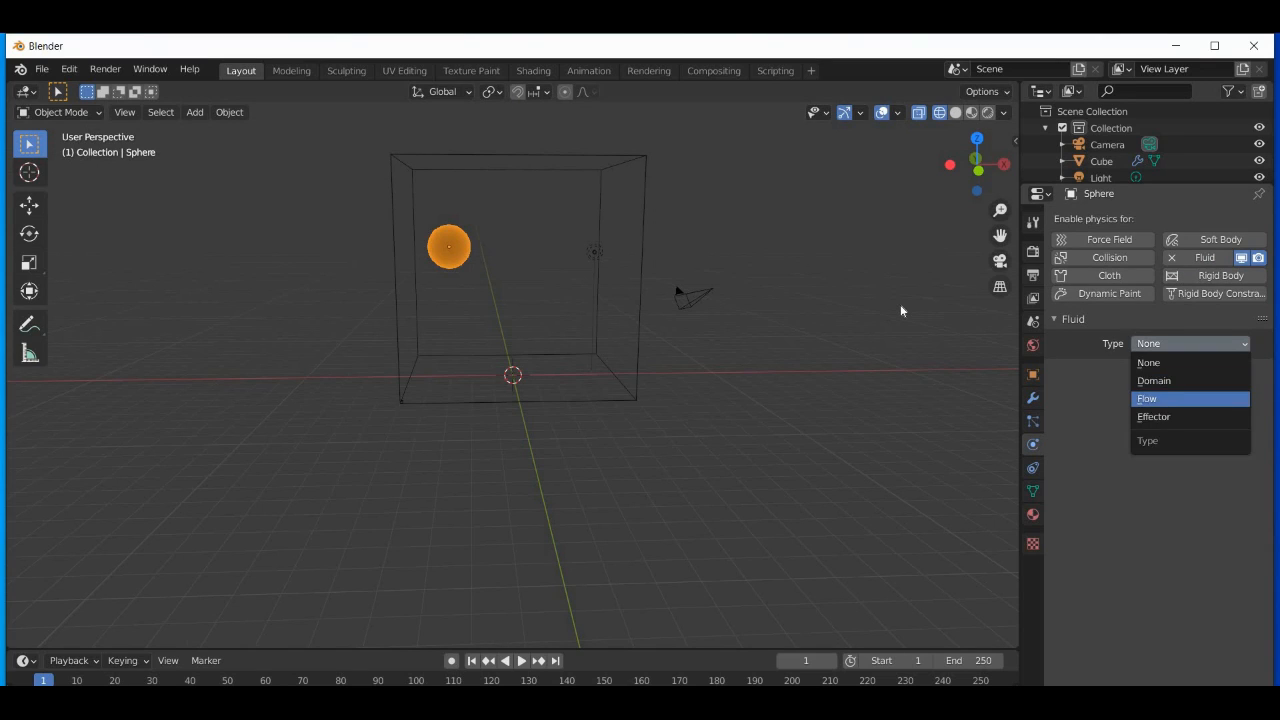
pyautogui.click(1157, 397)
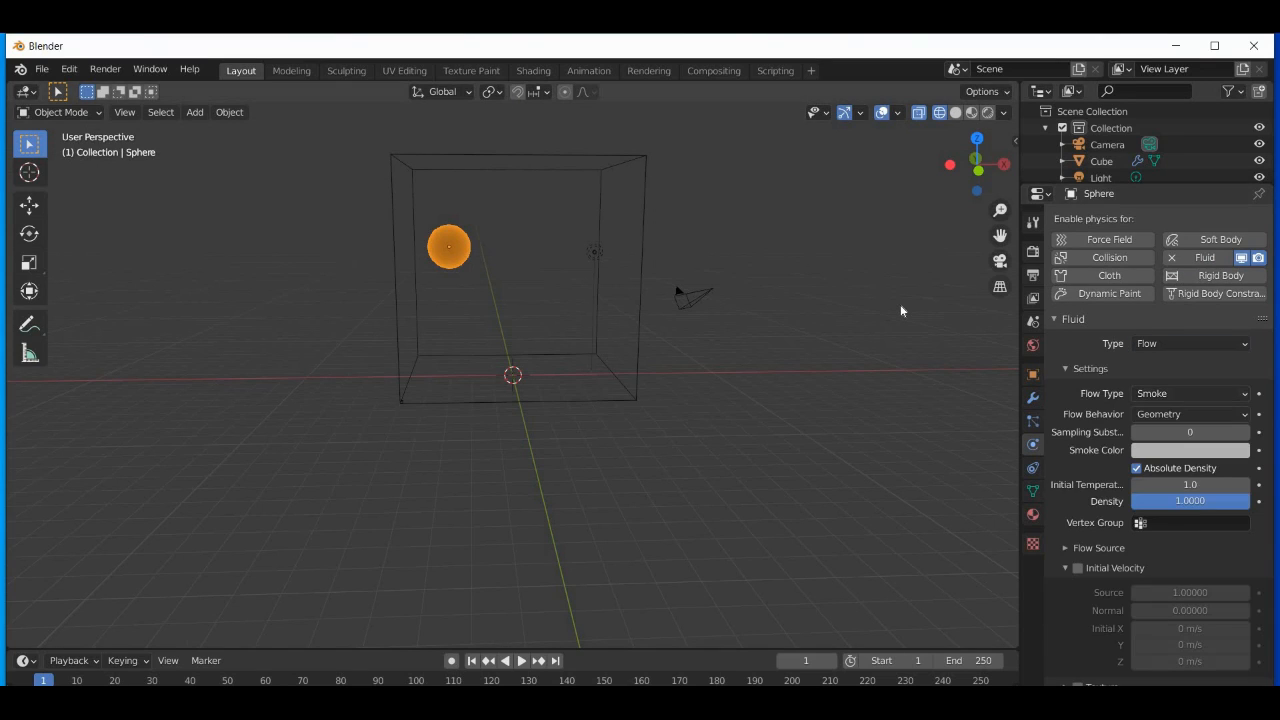
# - Set the sphere's flow type to Liquid and its flow behavior to Inflow
pyautogui.click(1150, 395)
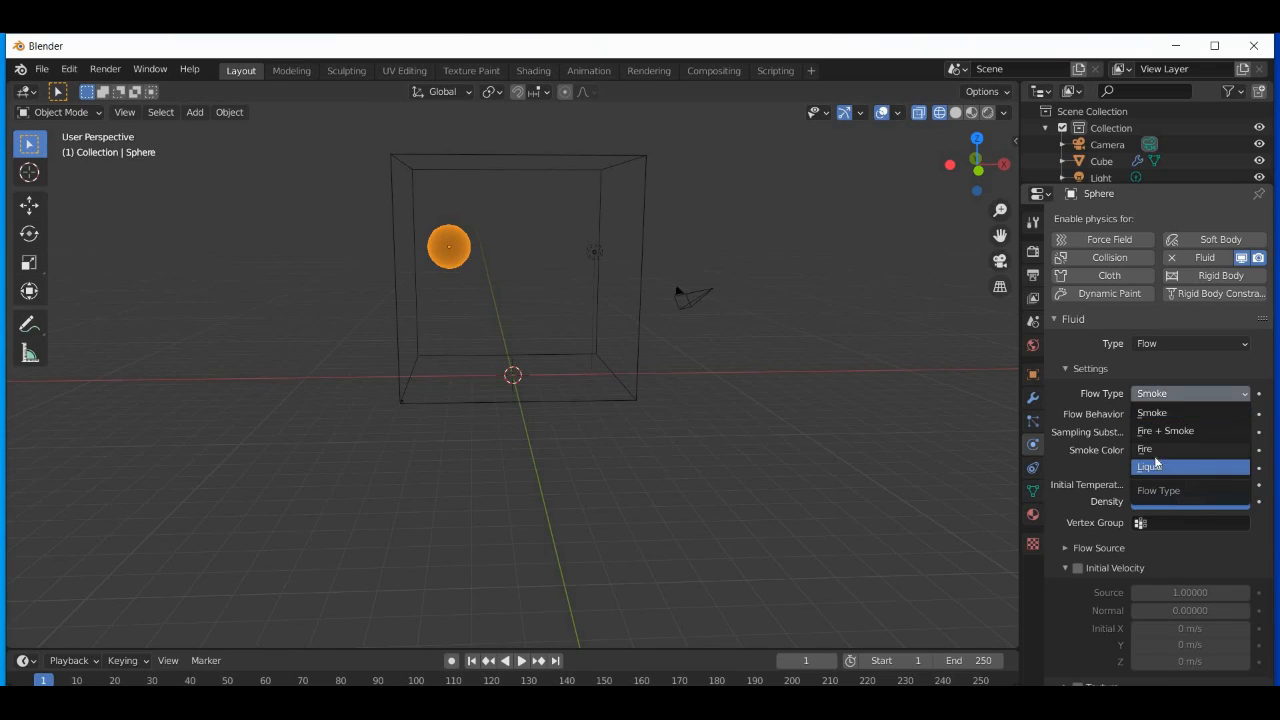
pyautogui.click(1157, 466)
pyautogui.click(1182, 396)
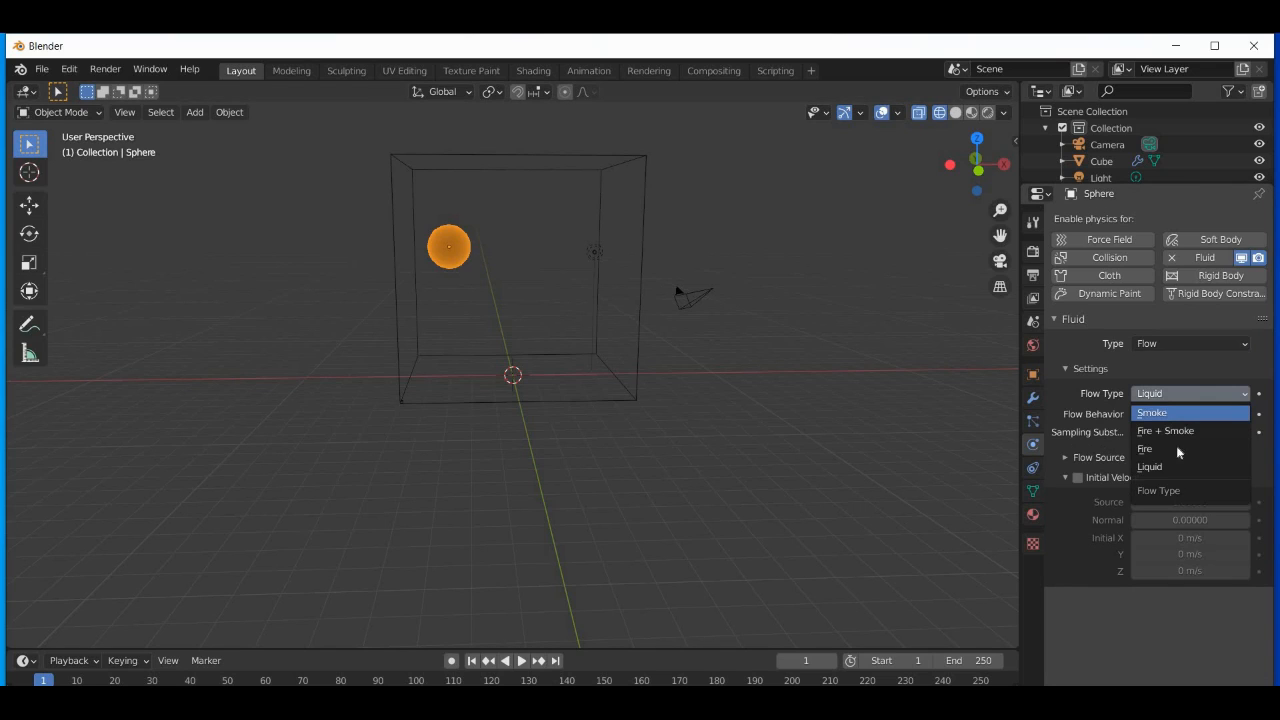
pyautogui.click(1172, 400)
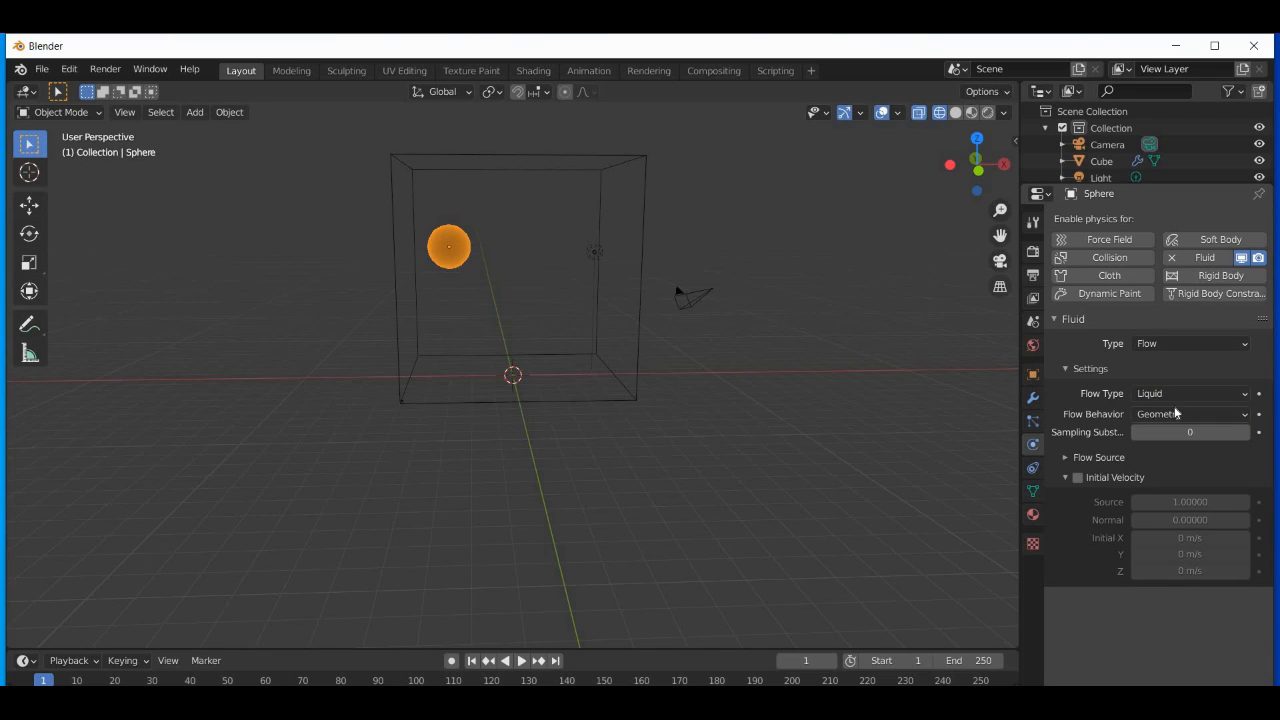
pyautogui.click(1177, 416)
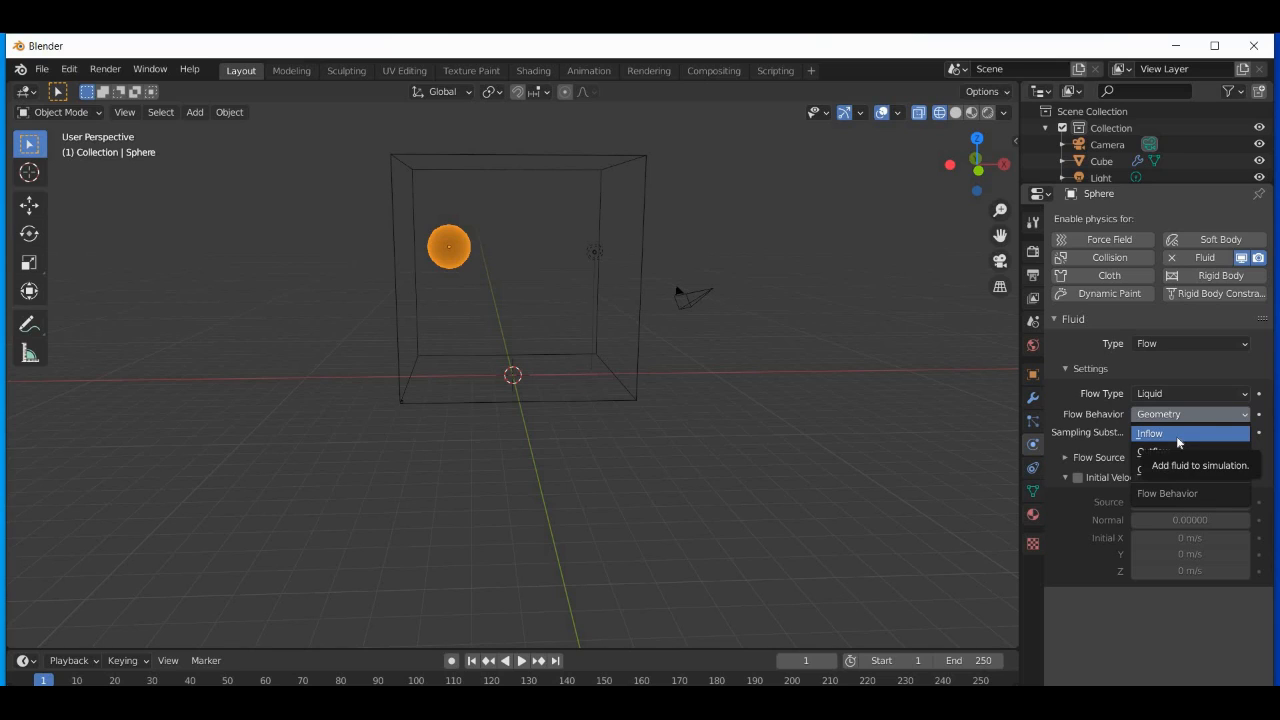
pyautogui.click(1176, 436)
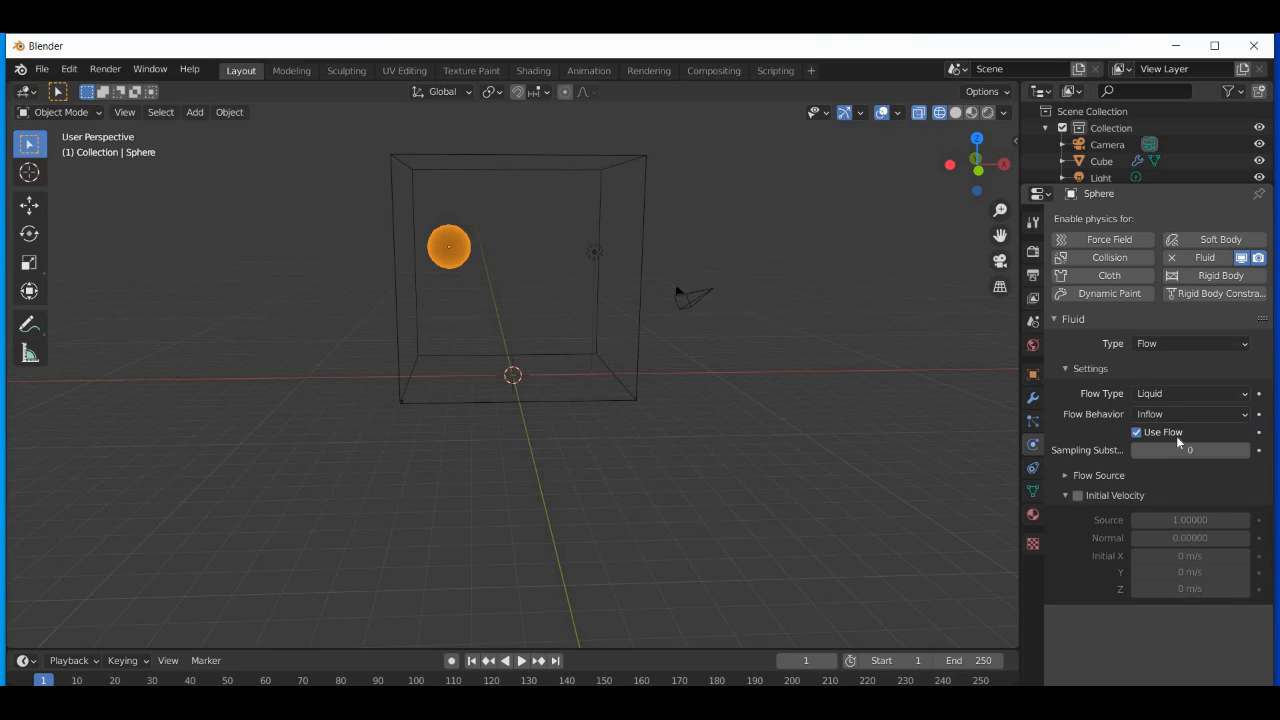
# - Enable initial velocity on the sphere's fluid flow and set its Initial X to -2 m/s
pyautogui.click(1078, 496)
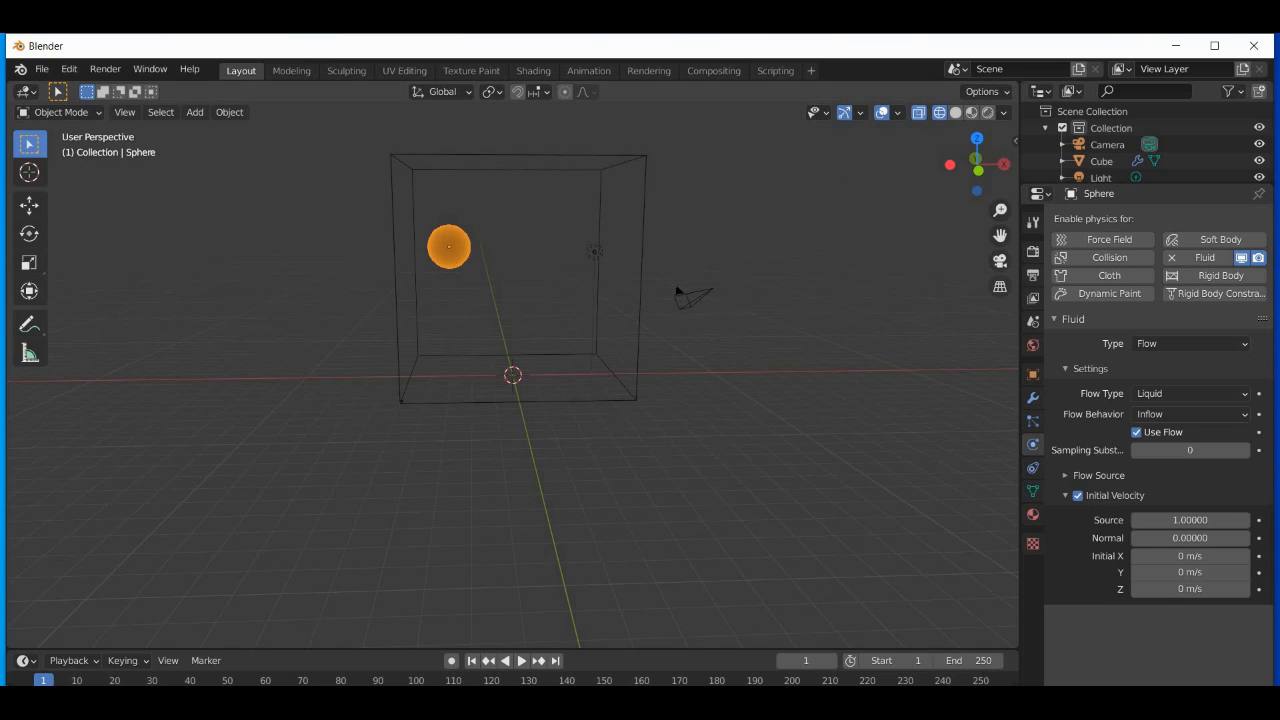
pyautogui.moveTo(950, 157); pyautogui.dragTo(950, 154)
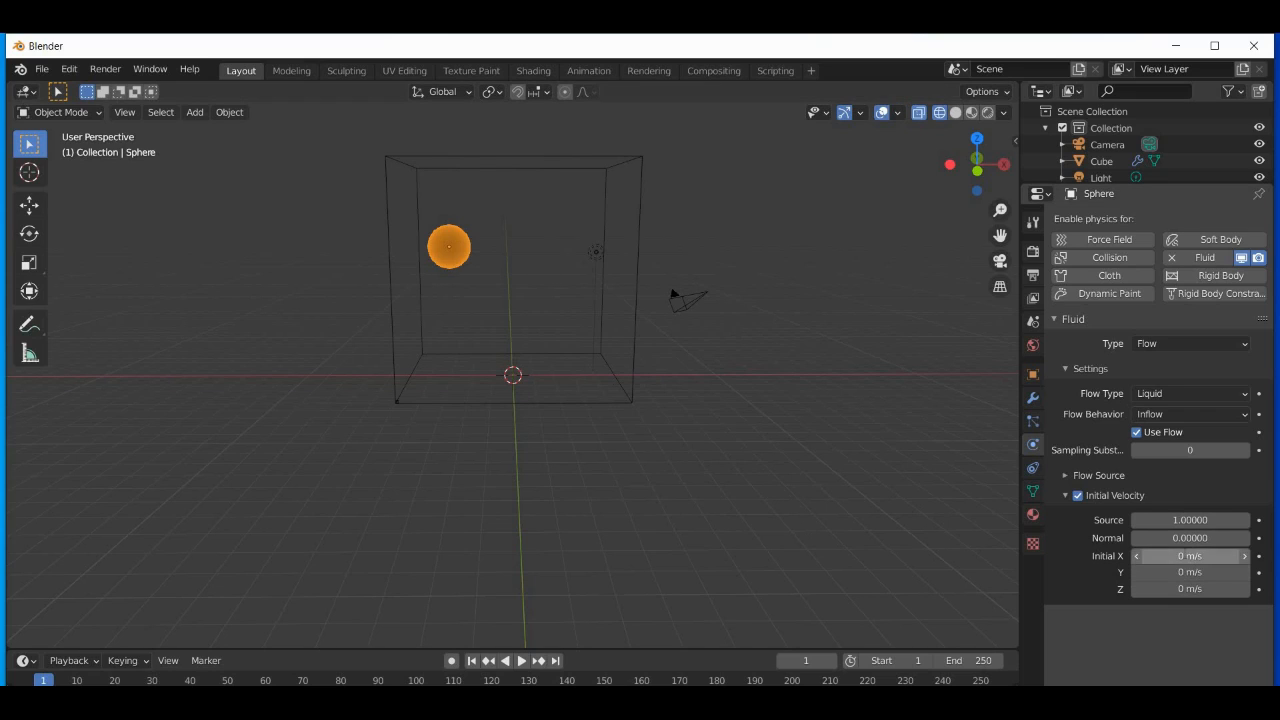
pyautogui.click(1190, 556)
pyautogui.write('-2')
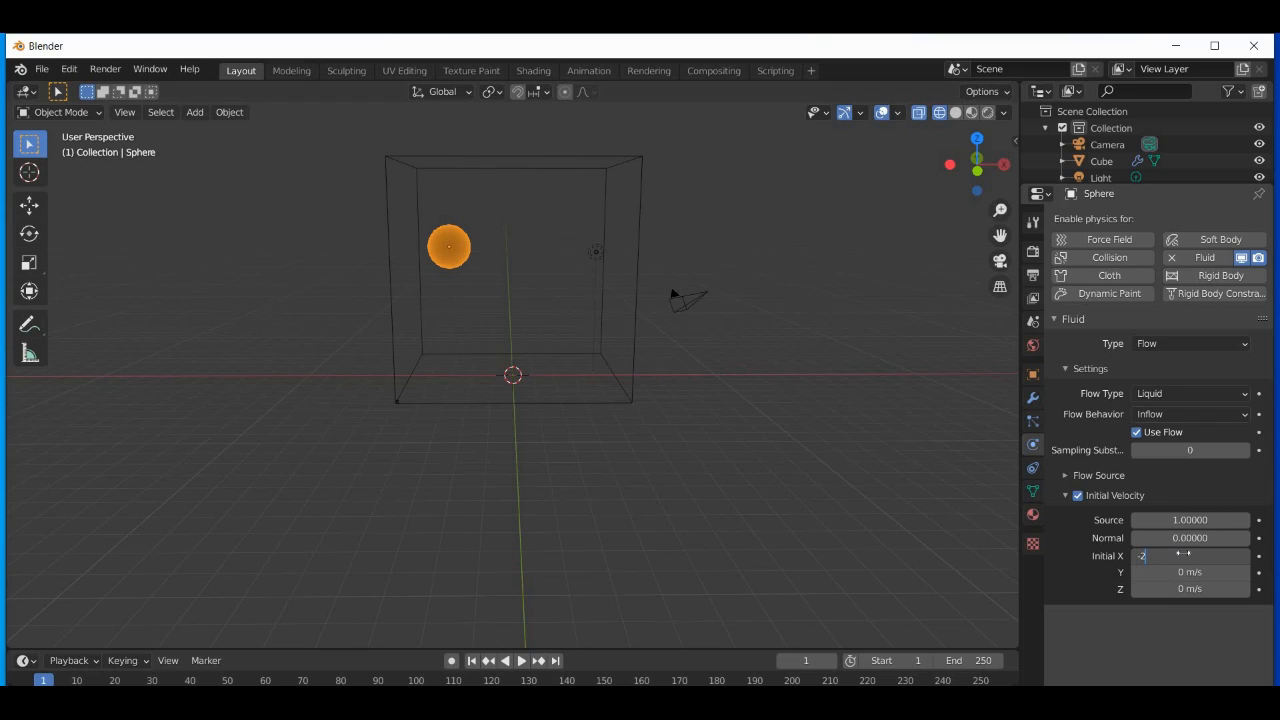
pyautogui.press('Return')
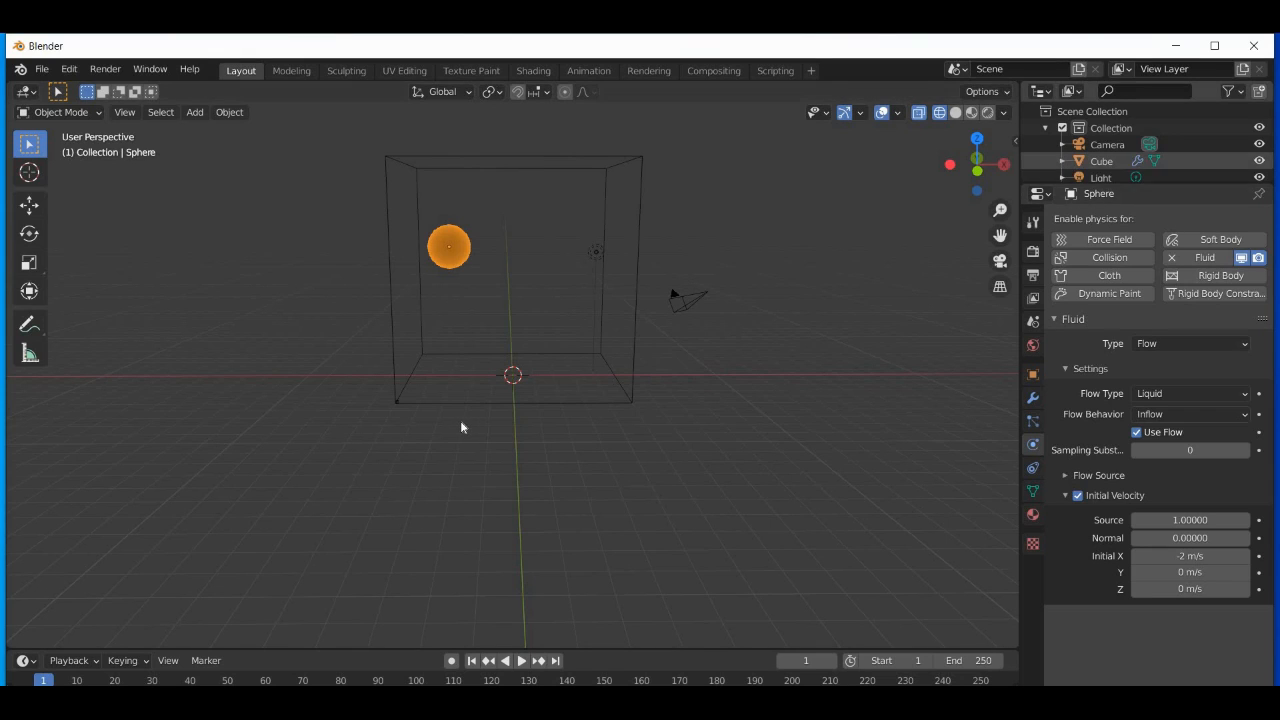
# - Add a new cube and raise it along the Z axis to just above the domain's floor, working in the front view
pyautogui.press('KP_1')
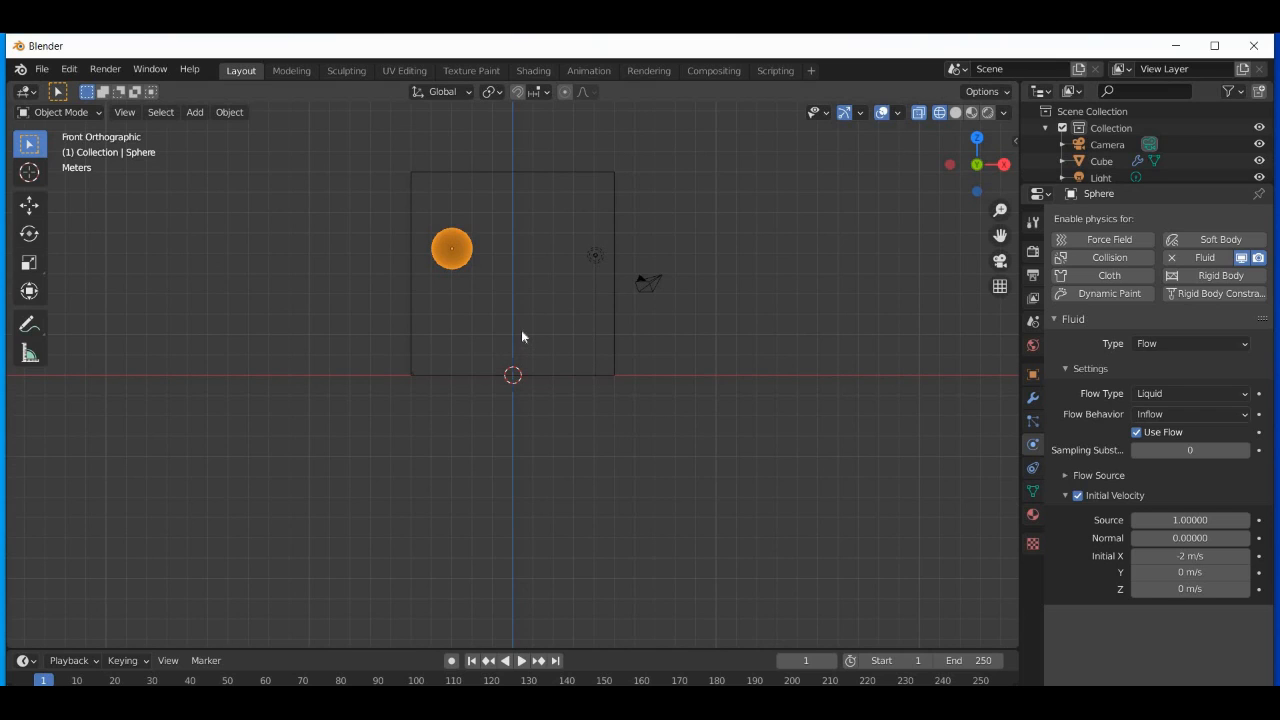
pyautogui.hotkey('shift', 'a')
pyautogui.moveTo(521, 331)
pyautogui.click(606, 348)
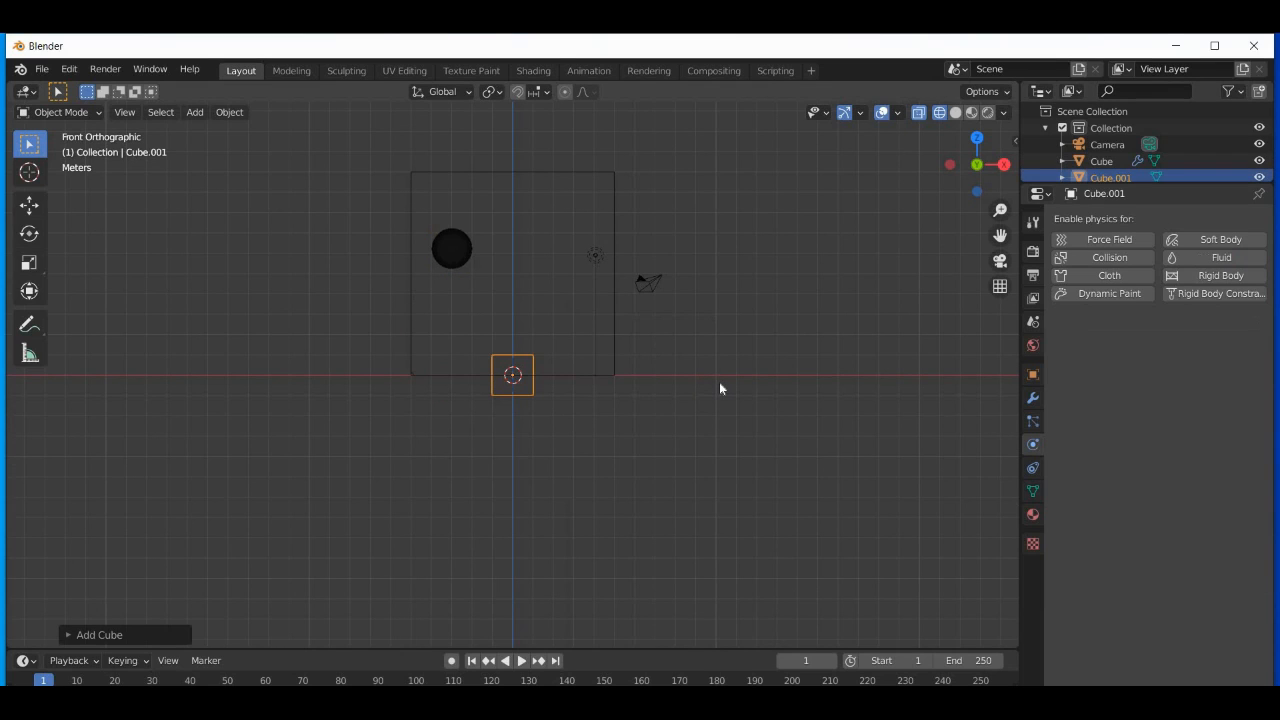
pyautogui.press('g')
pyautogui.press('z')
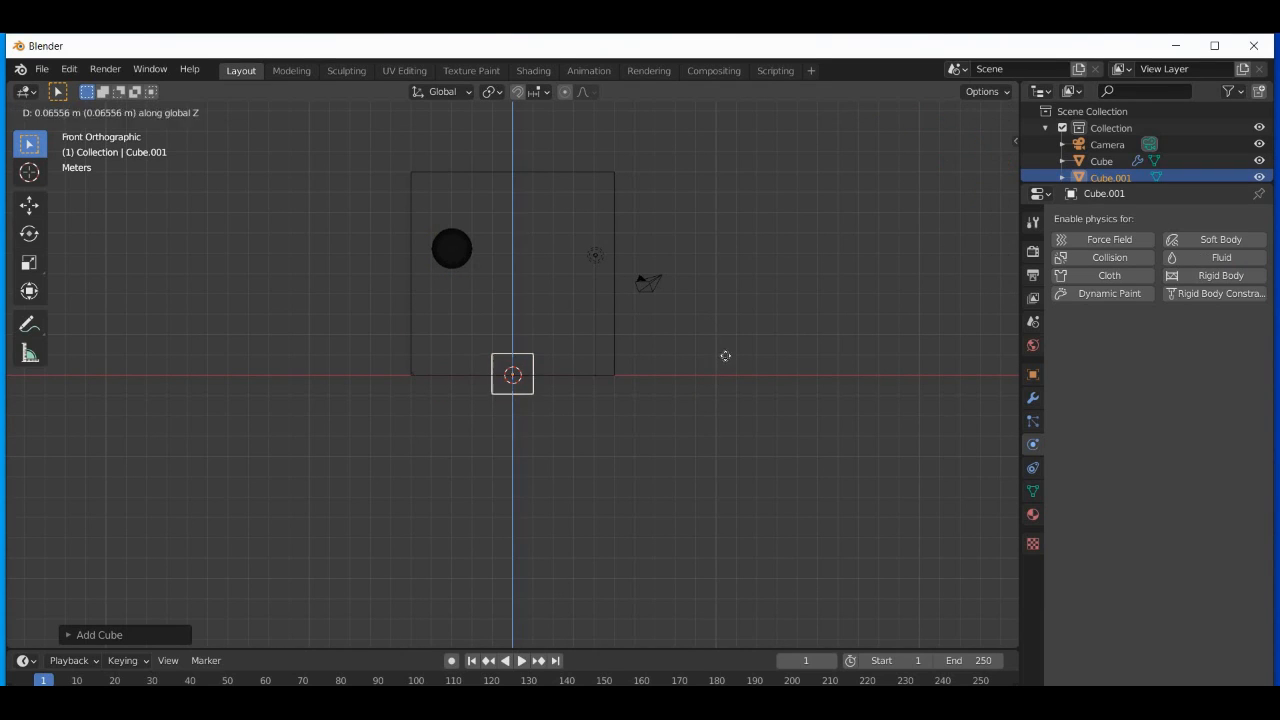
pyautogui.click(726, 355)
# - Scale the new cube by about 4.2 along X and about 4.3 along Y, keeping it within the domain walls
pyautogui.press('s')
pyautogui.press('x')
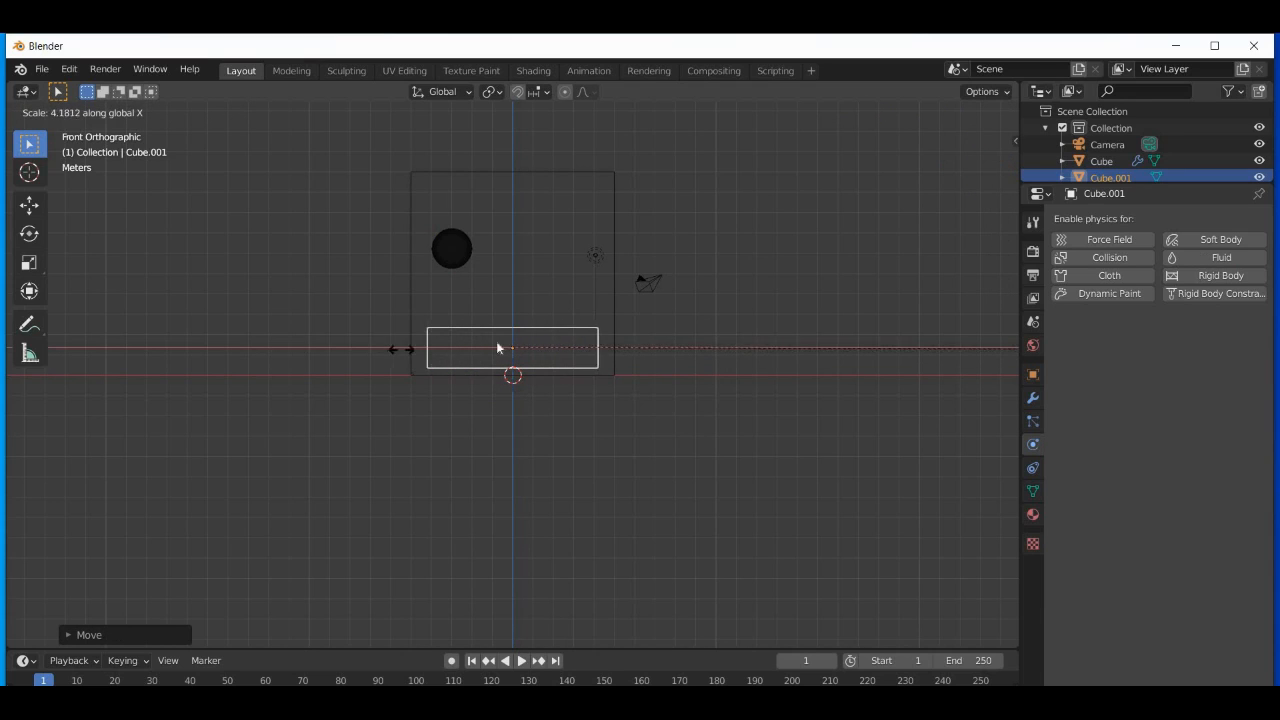
pyautogui.click(688, 265)
pyautogui.press('KP_3')
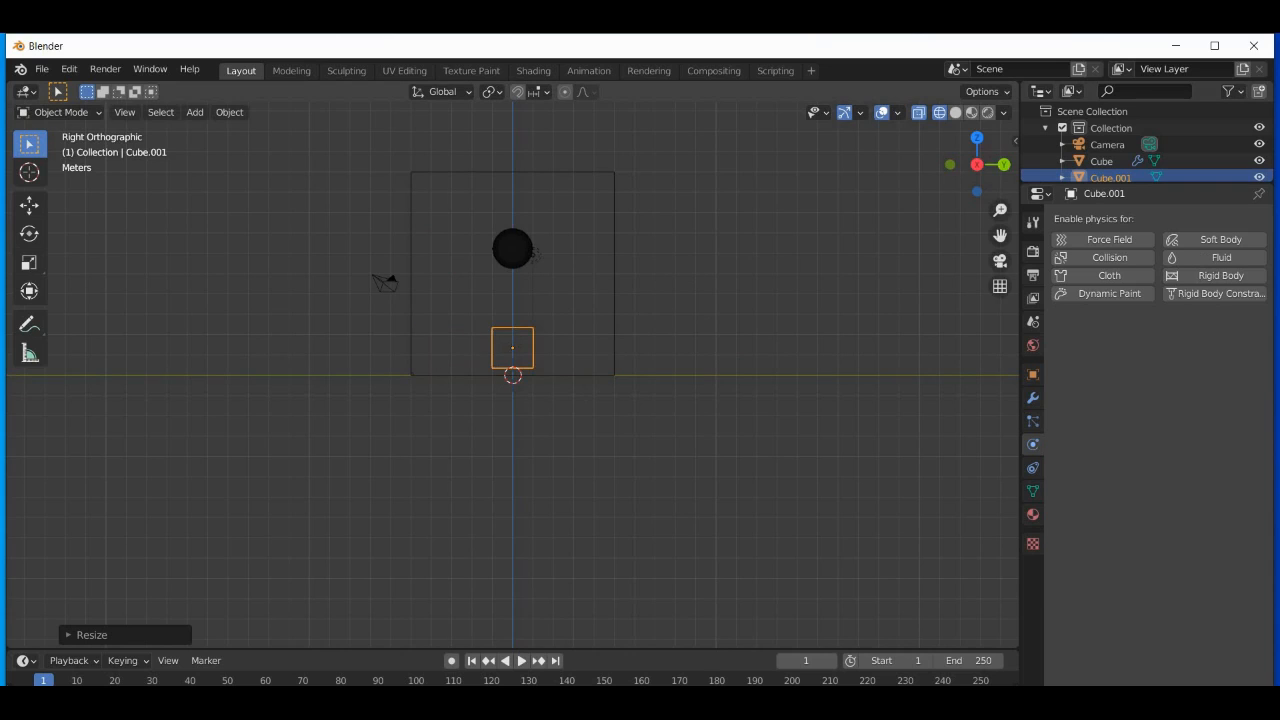
pyautogui.press('s')
pyautogui.press('y')
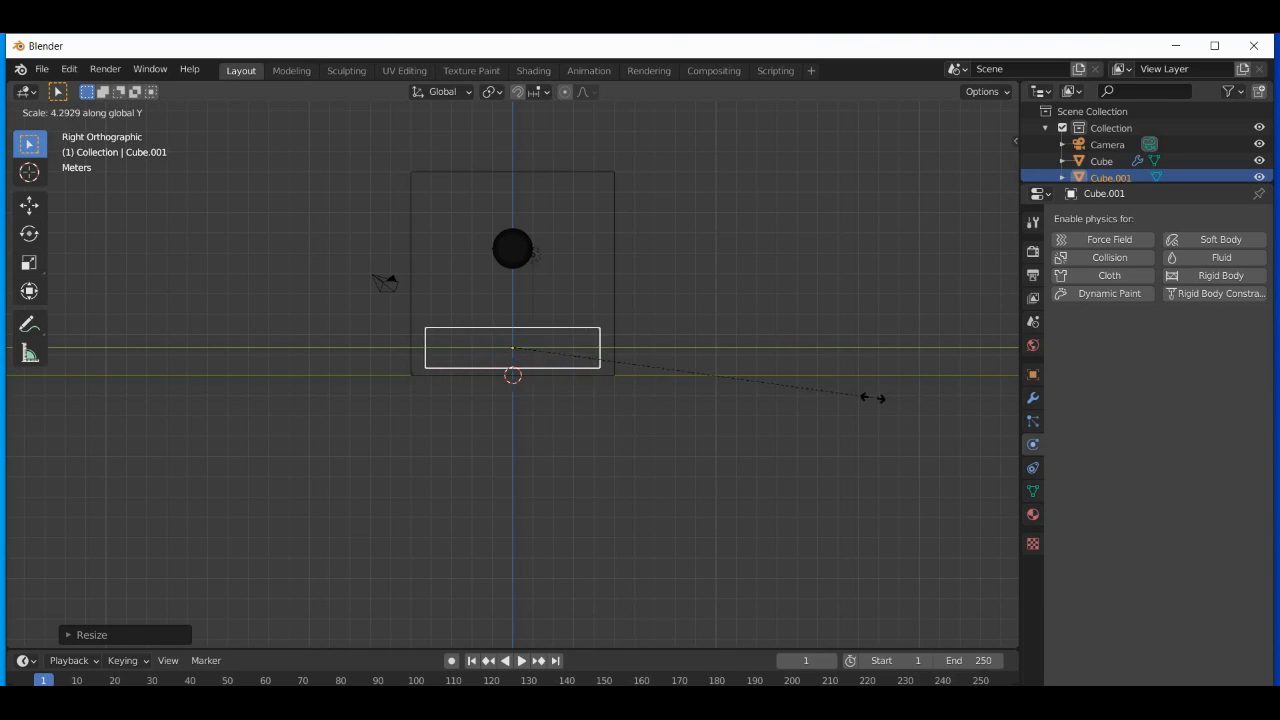
pyautogui.click(898, 400)
# - Display the scene in solid shading and put the flat cube into Edit Mode with face selection
pyautogui.moveTo(978, 166)
pyautogui.mouseDown()
pyautogui.moveTo(215, 460)
pyautogui.moveTo(294, 399)
pyautogui.moveTo(440, 370)
pyautogui.mouseUp()
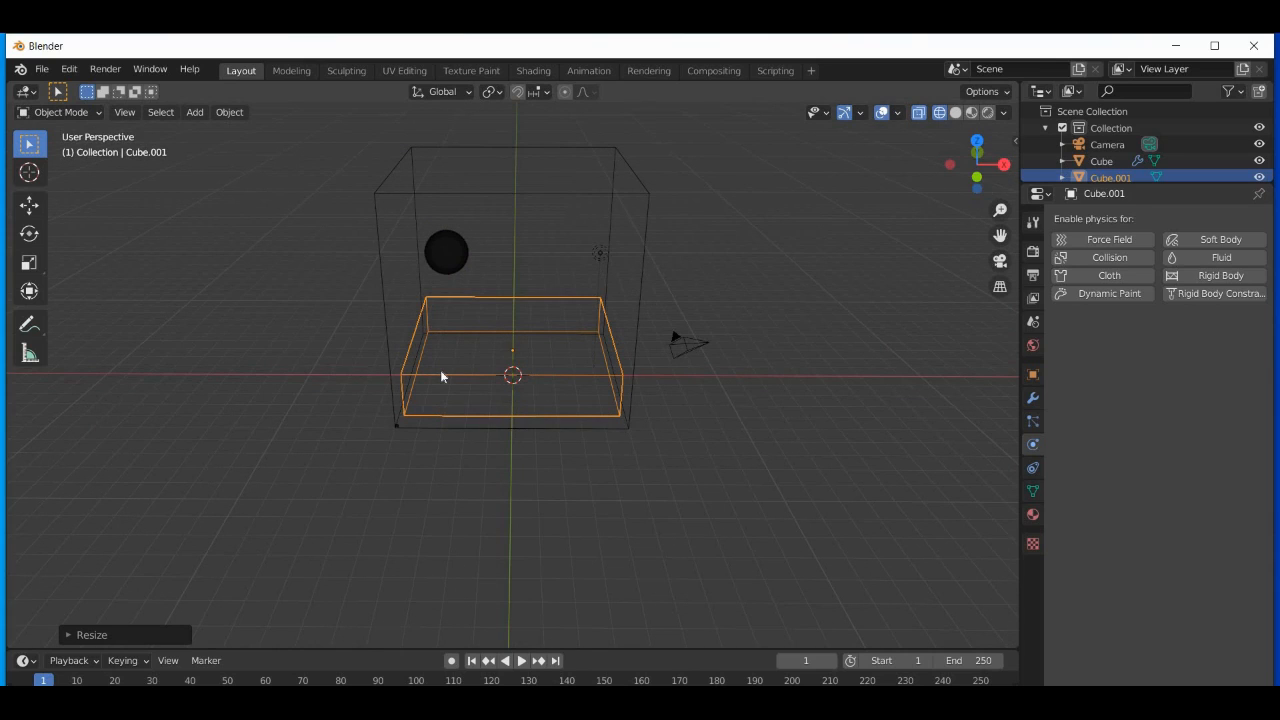
pyautogui.press('z')
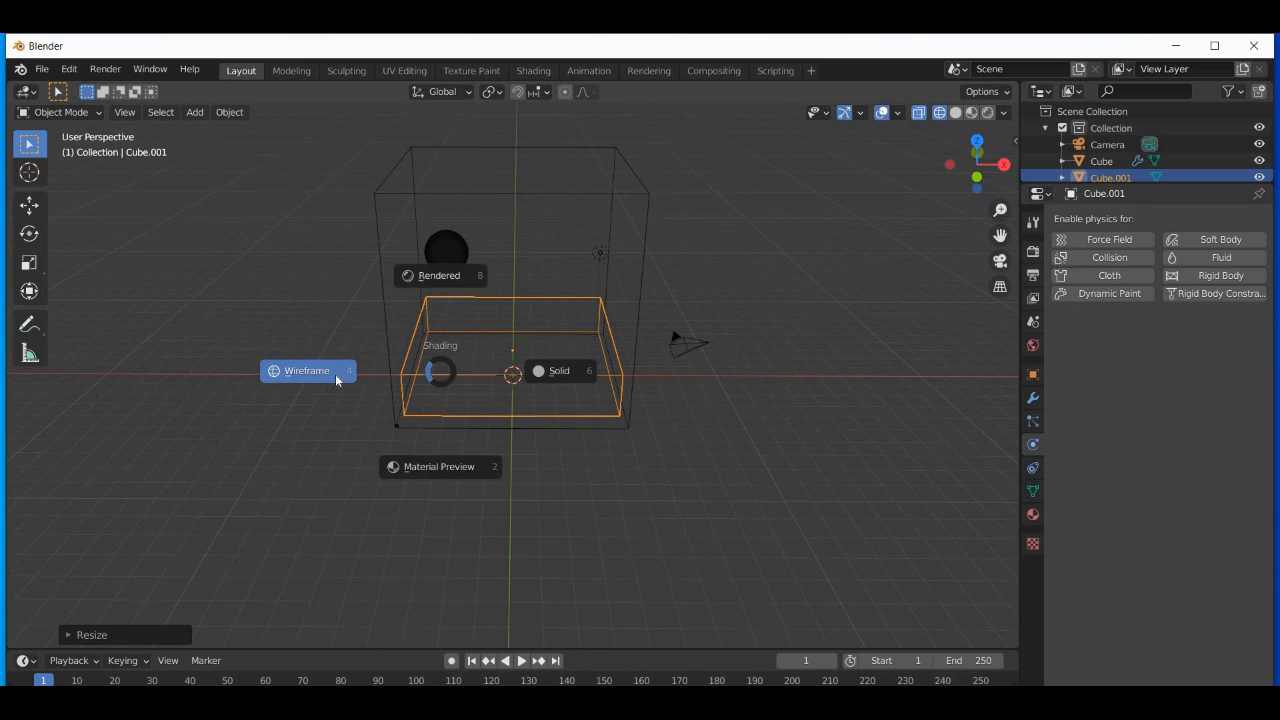
pyautogui.click(956, 114)
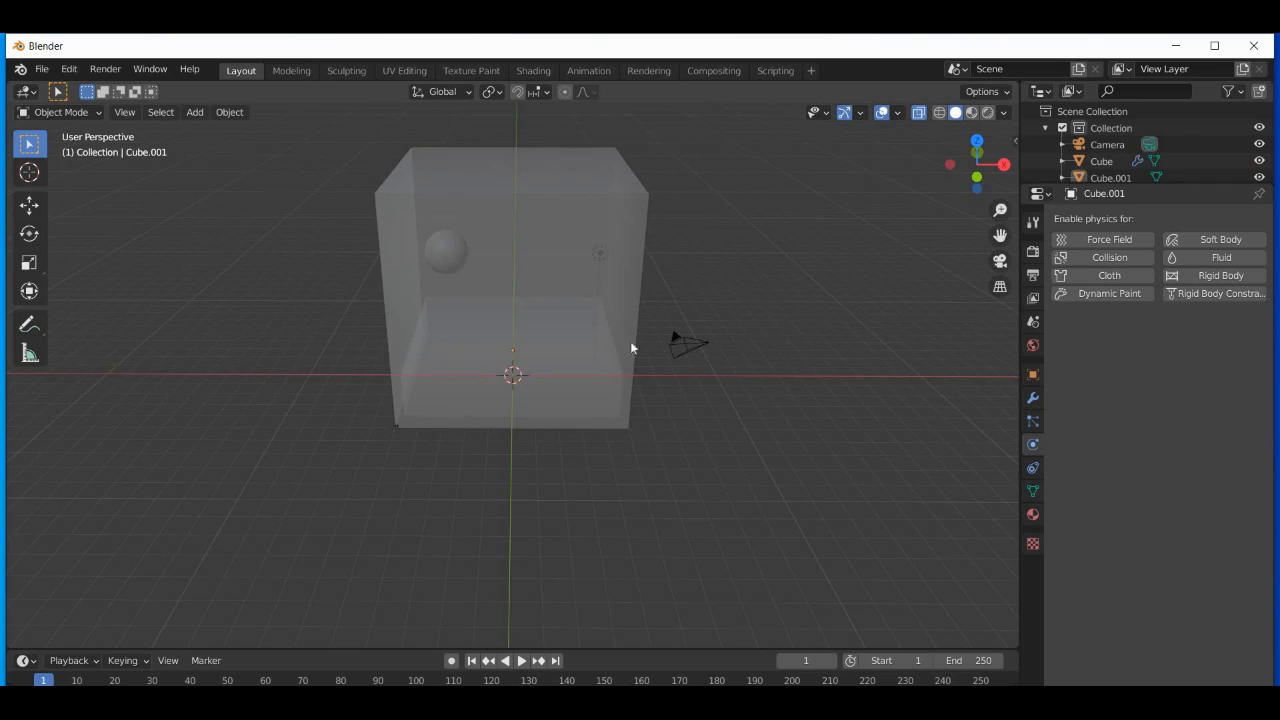
pyautogui.click(497, 374)
pyautogui.click(497, 374)
pyautogui.press('Tab')
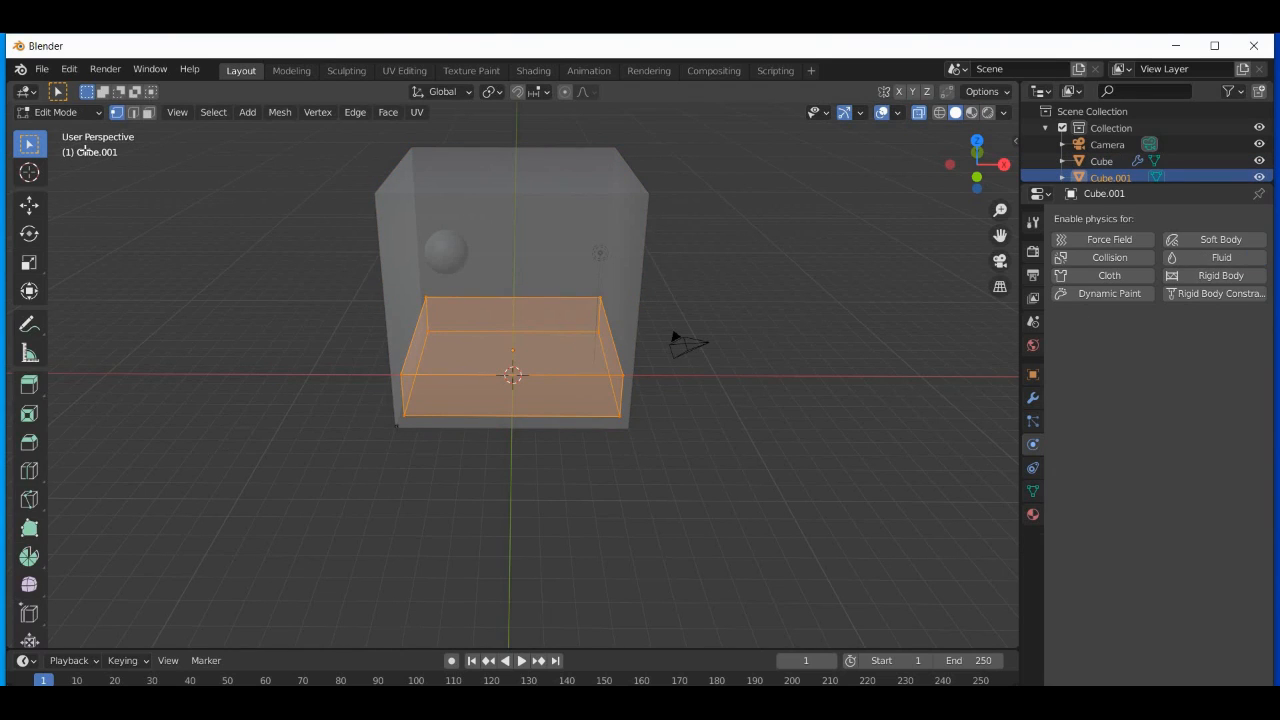
pyautogui.click(148, 112)
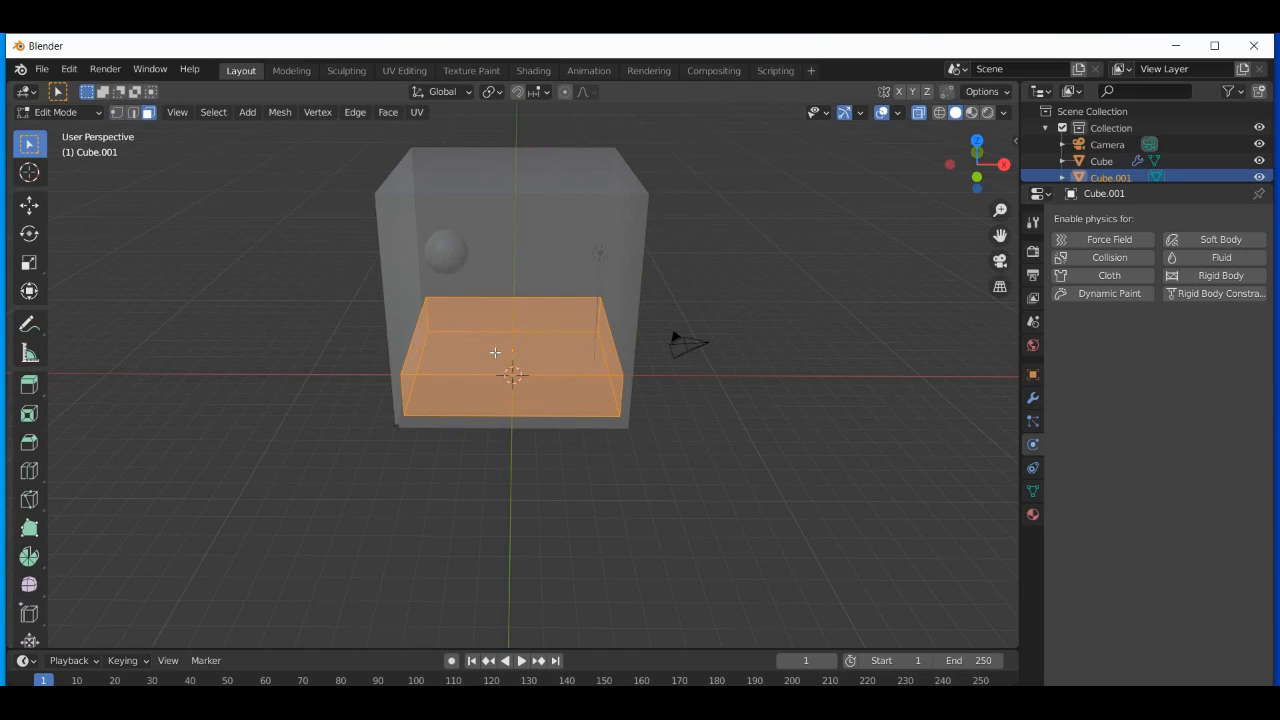
# - Inset the flat cube's top face by about 0.1 and extrude it about 1.8 m downward to hollow out a tray
pyautogui.click(540, 336)
pyautogui.click(546, 327)
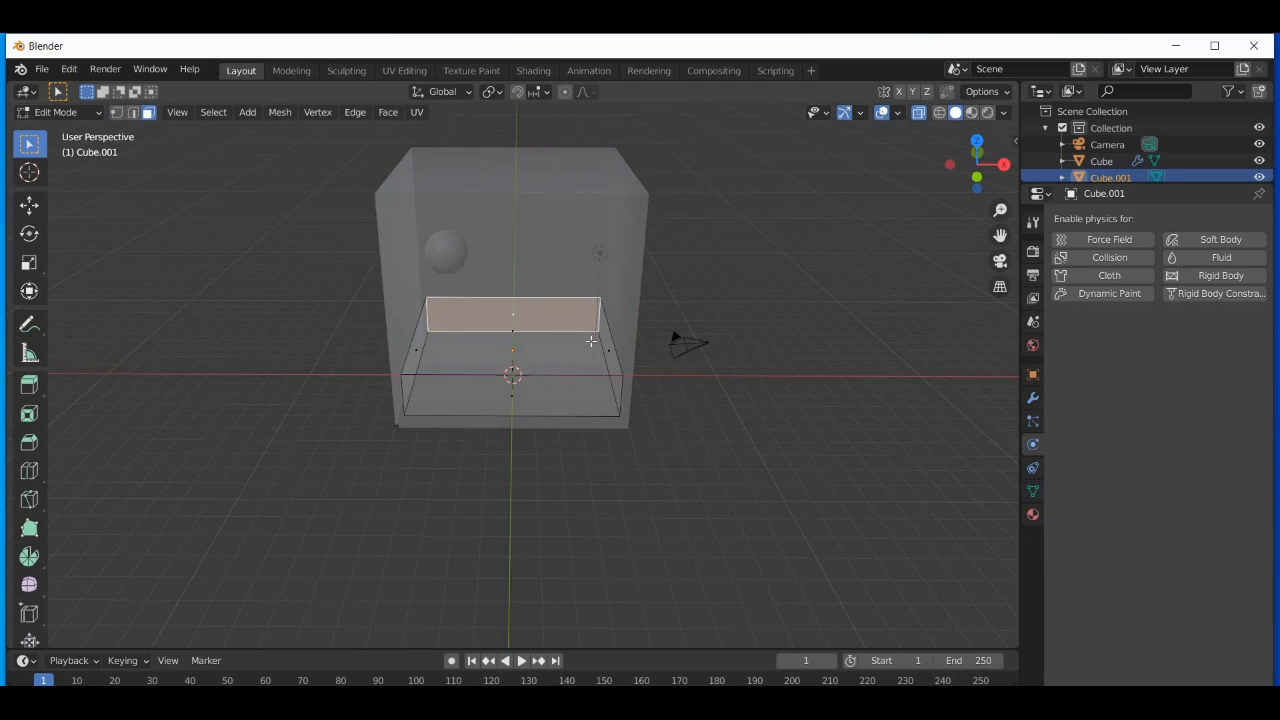
pyautogui.press('a')
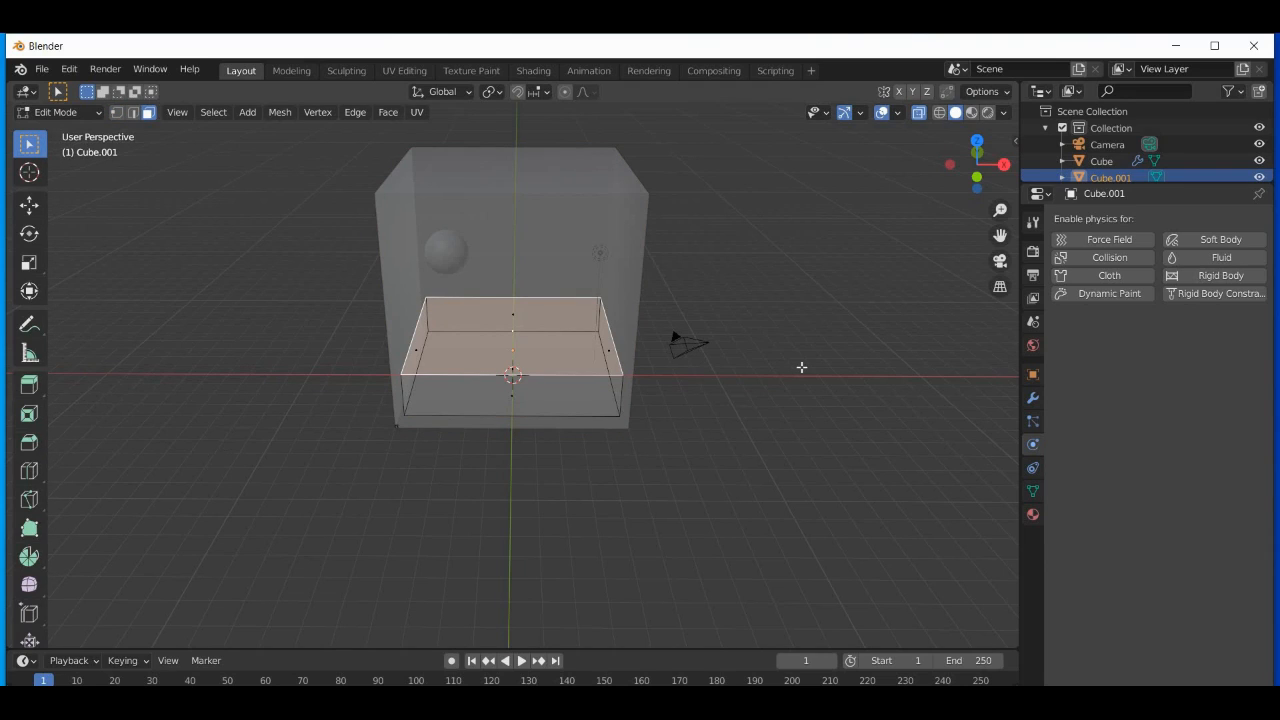
pyautogui.press('i')
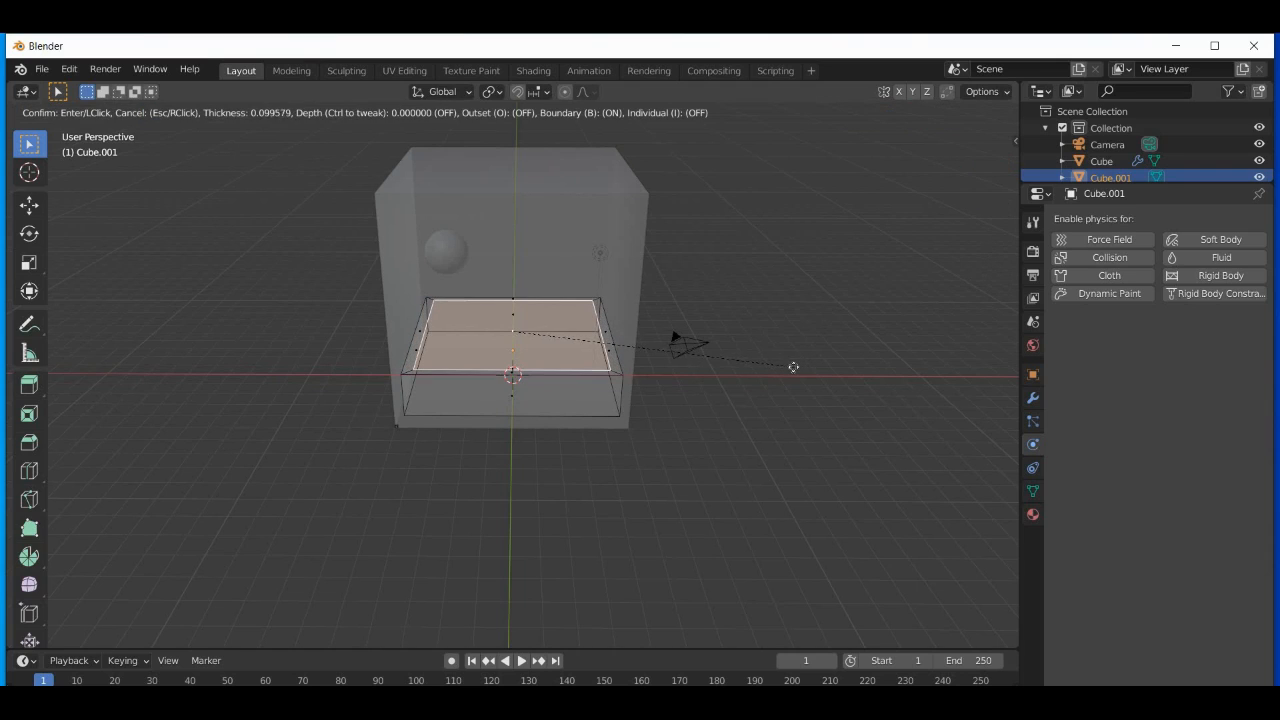
pyautogui.click(793, 367)
pyautogui.press('e')
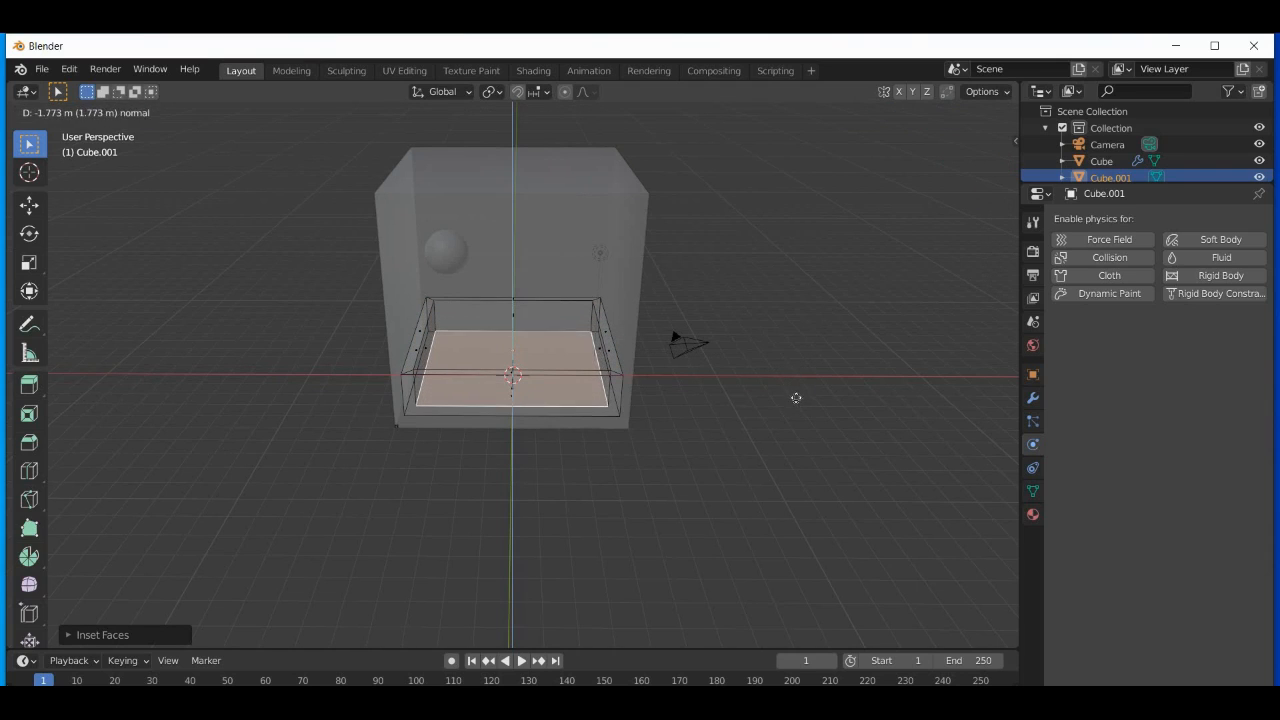
pyautogui.click(797, 402)
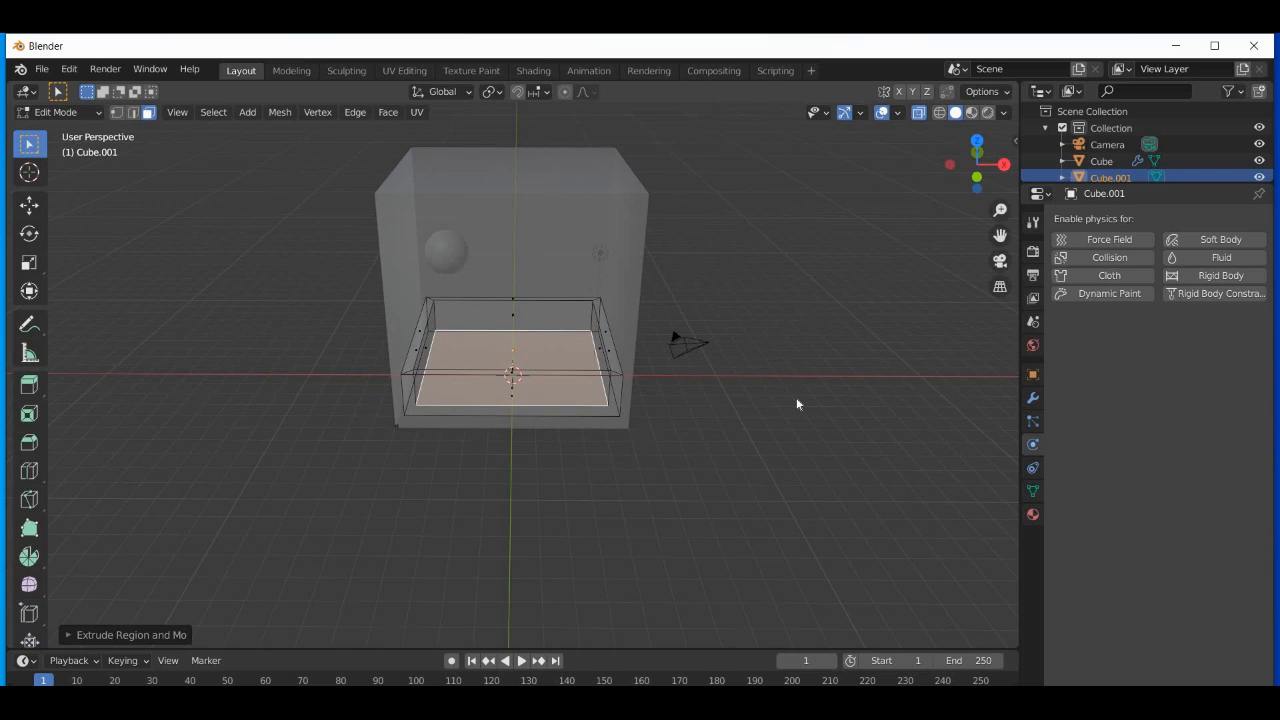
pyautogui.press('Tab')
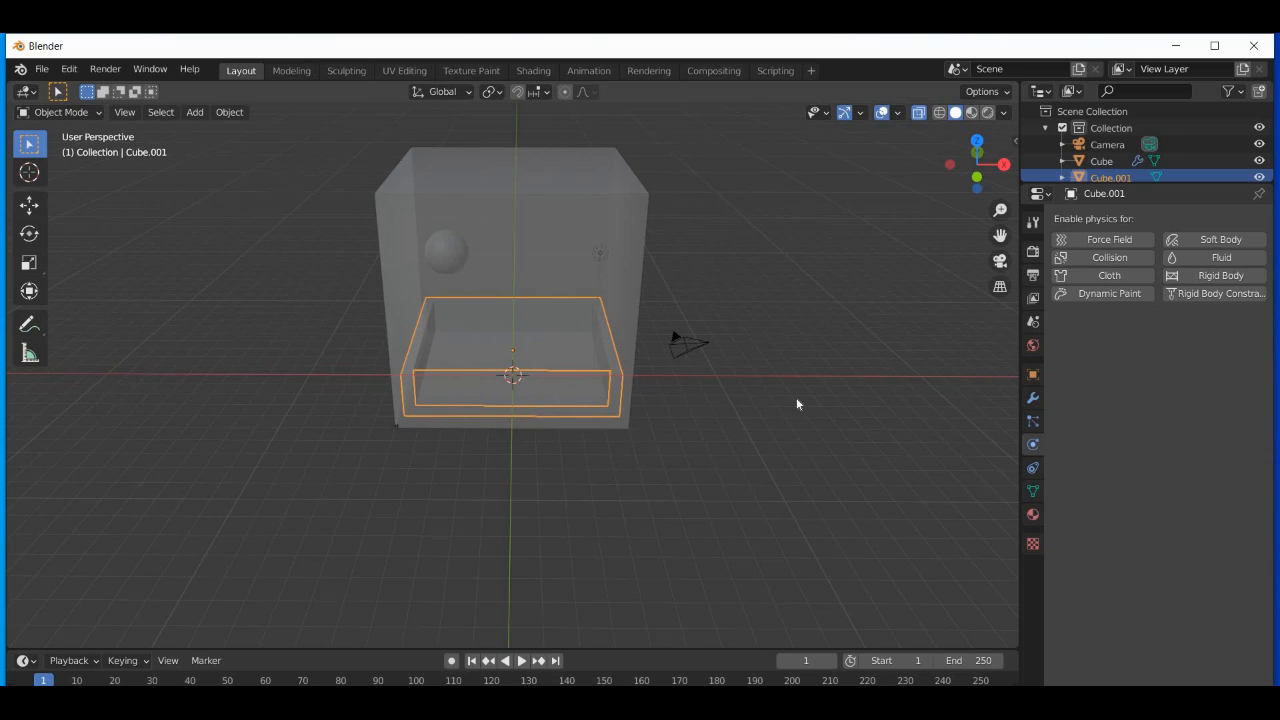
# - Save the project as "tutorial" in the D:\Blender folder
pyautogui.hotkey('ctrl', 's')
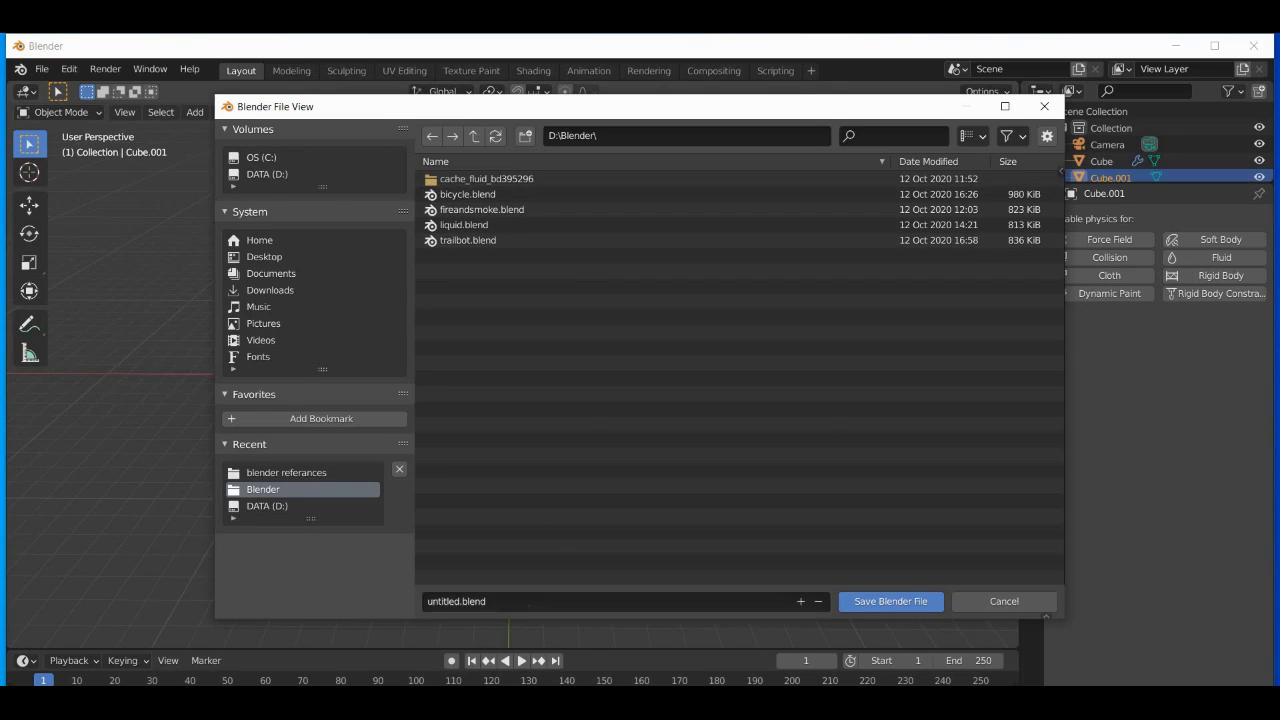
pyautogui.click(528, 603)
pyautogui.write('tutorial')
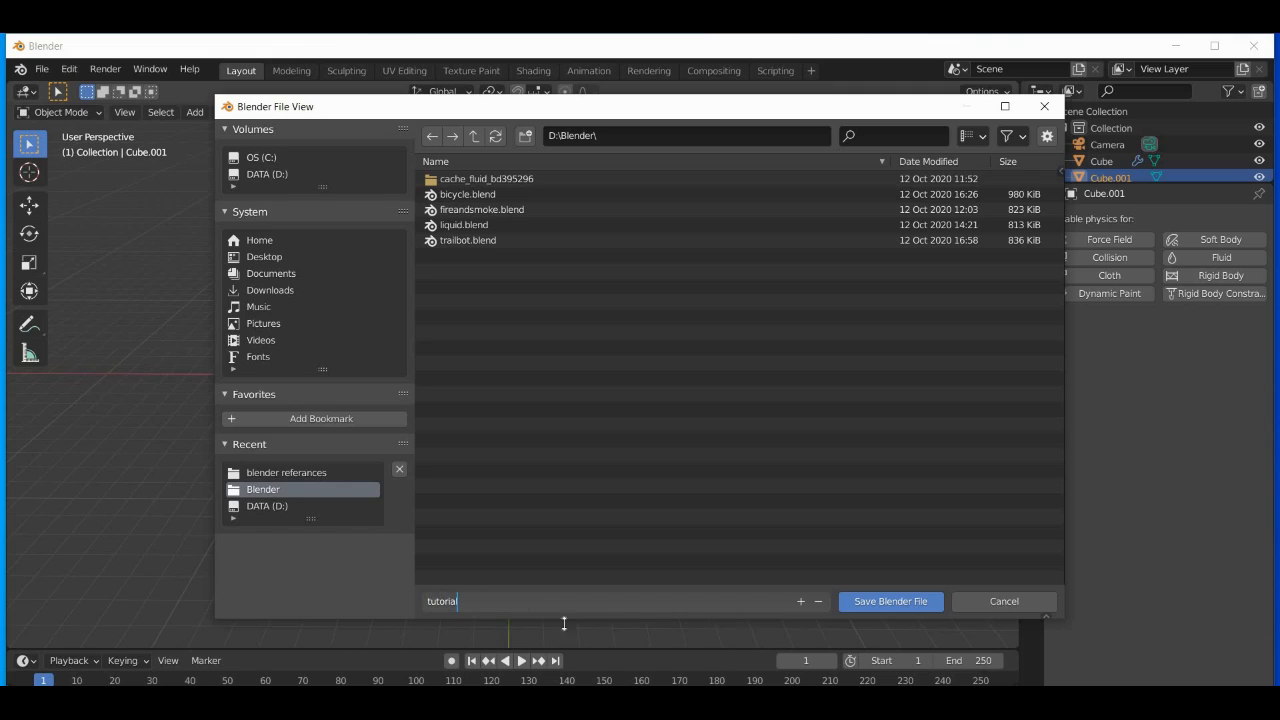
pyautogui.click(889, 605)
pyautogui.click(889, 603)
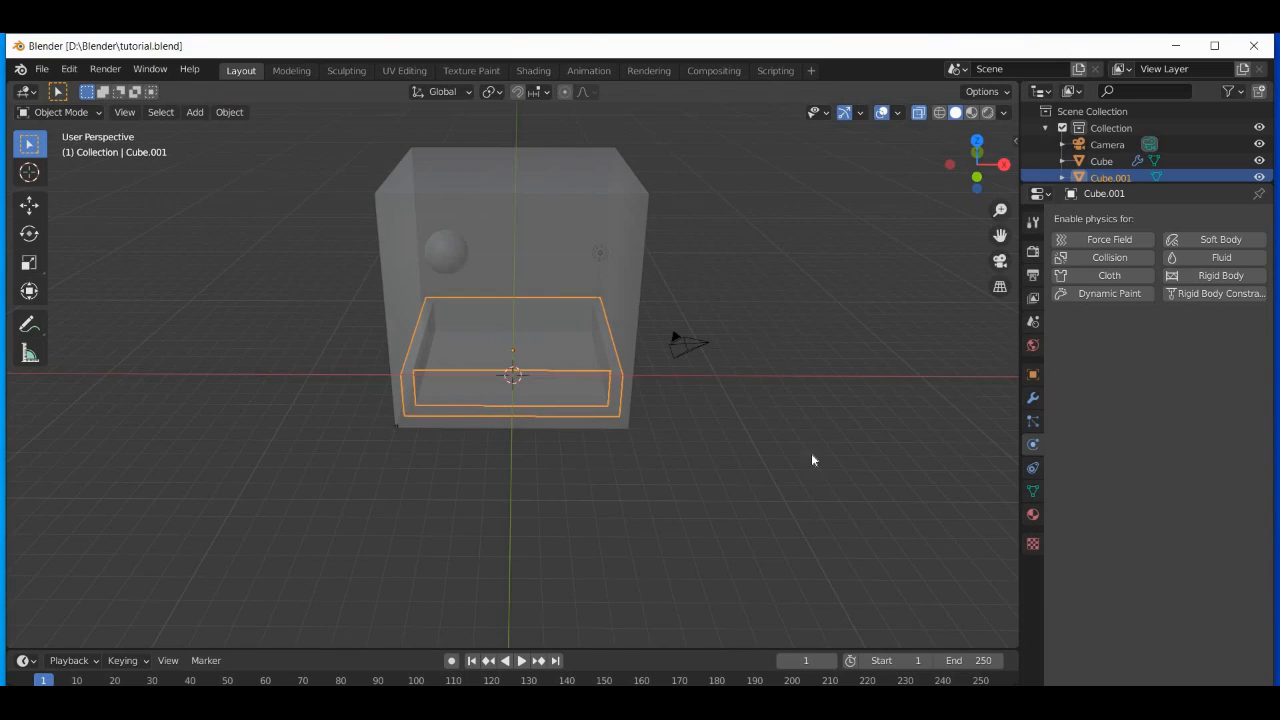
# - Enable Fluid physics on the tray and set its type to Effector, keeping Collision as the effector type
pyautogui.click(466, 202)
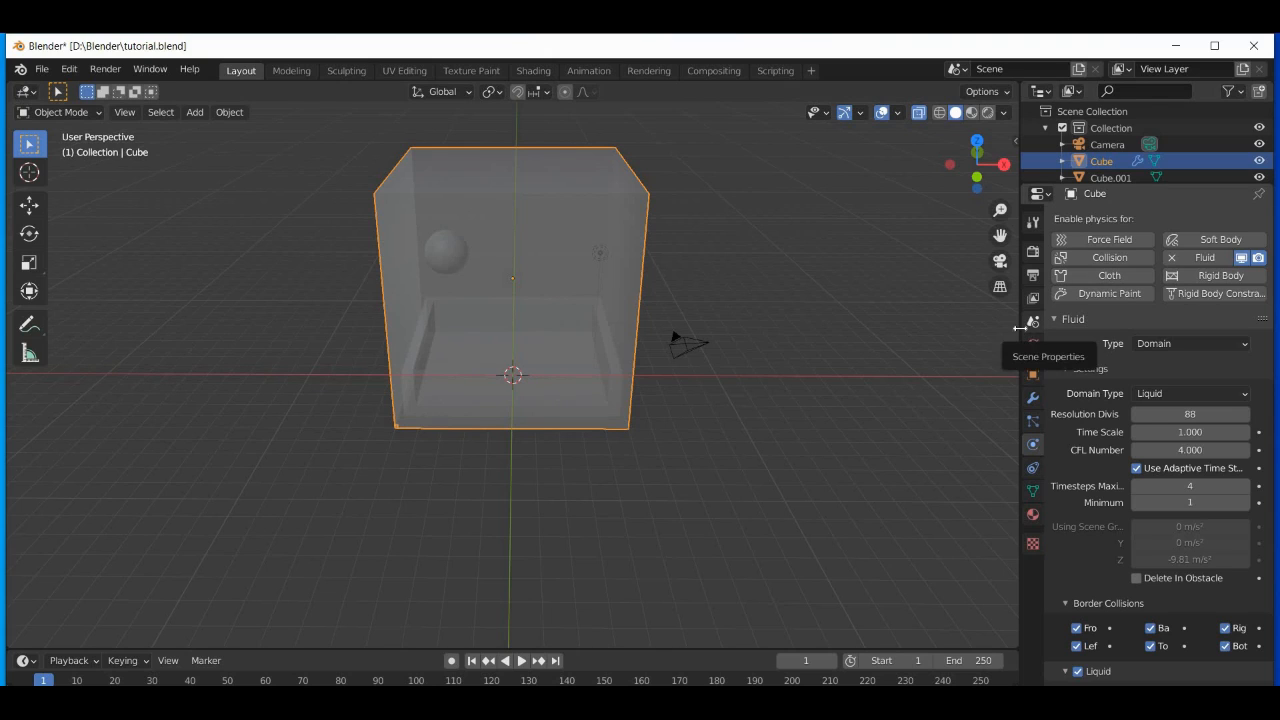
pyautogui.moveTo(991, 322); pyautogui.dragTo(961, 322)
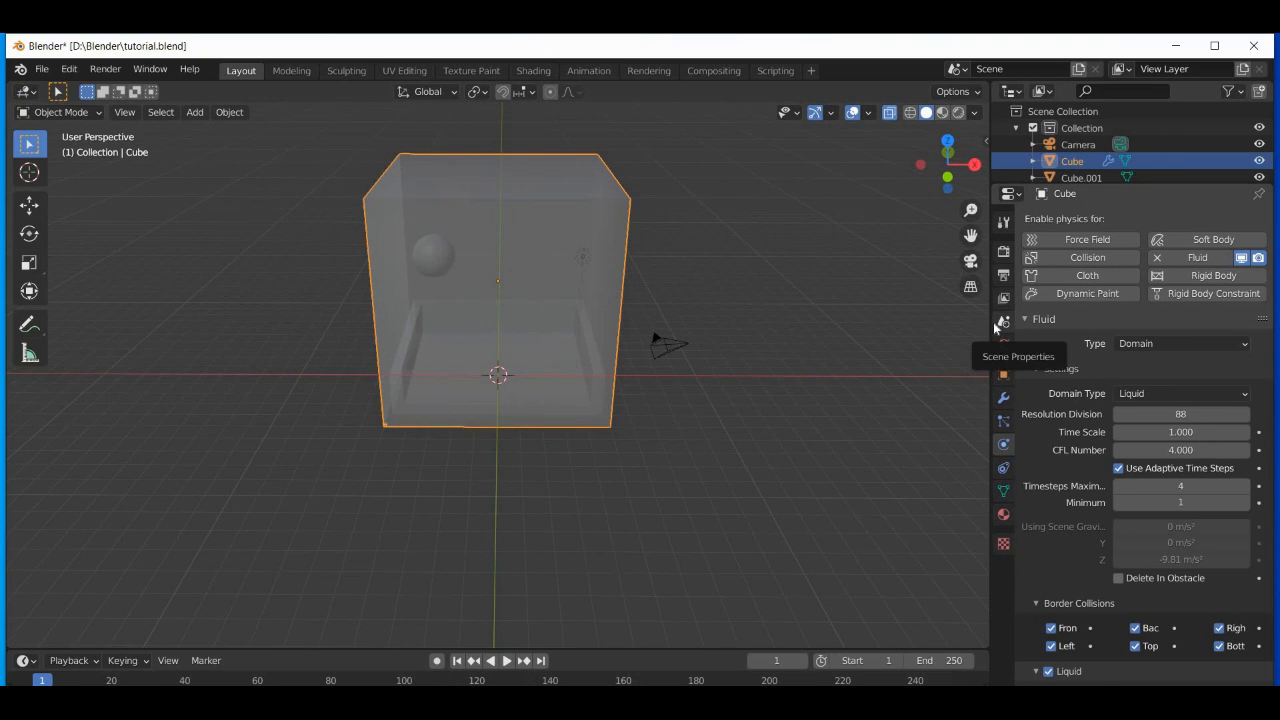
pyautogui.click(530, 336)
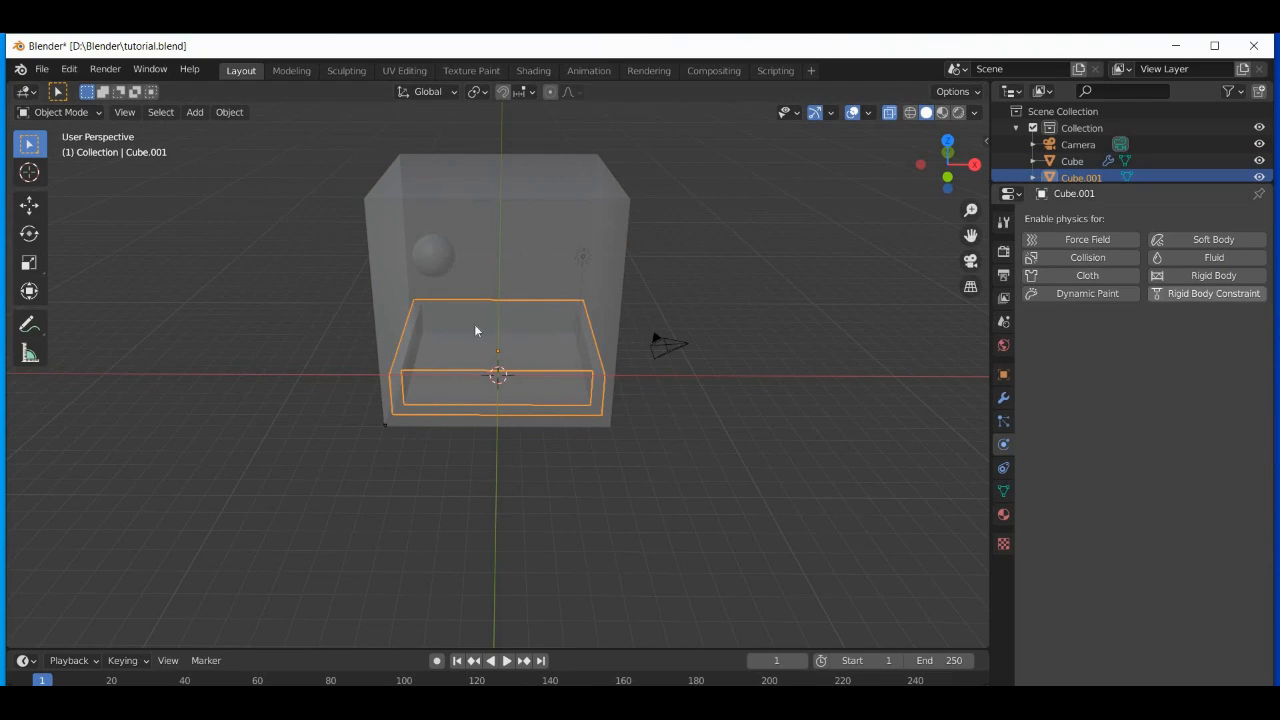
pyautogui.click(1214, 257)
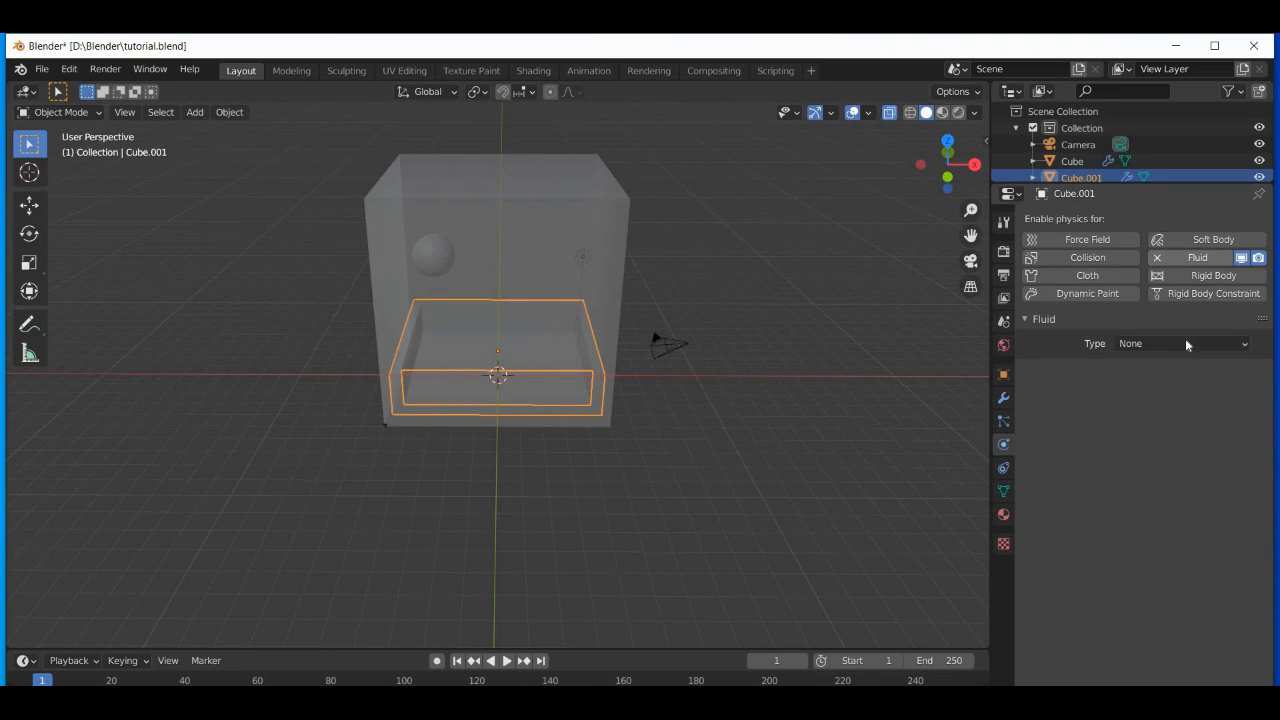
pyautogui.click(1180, 343)
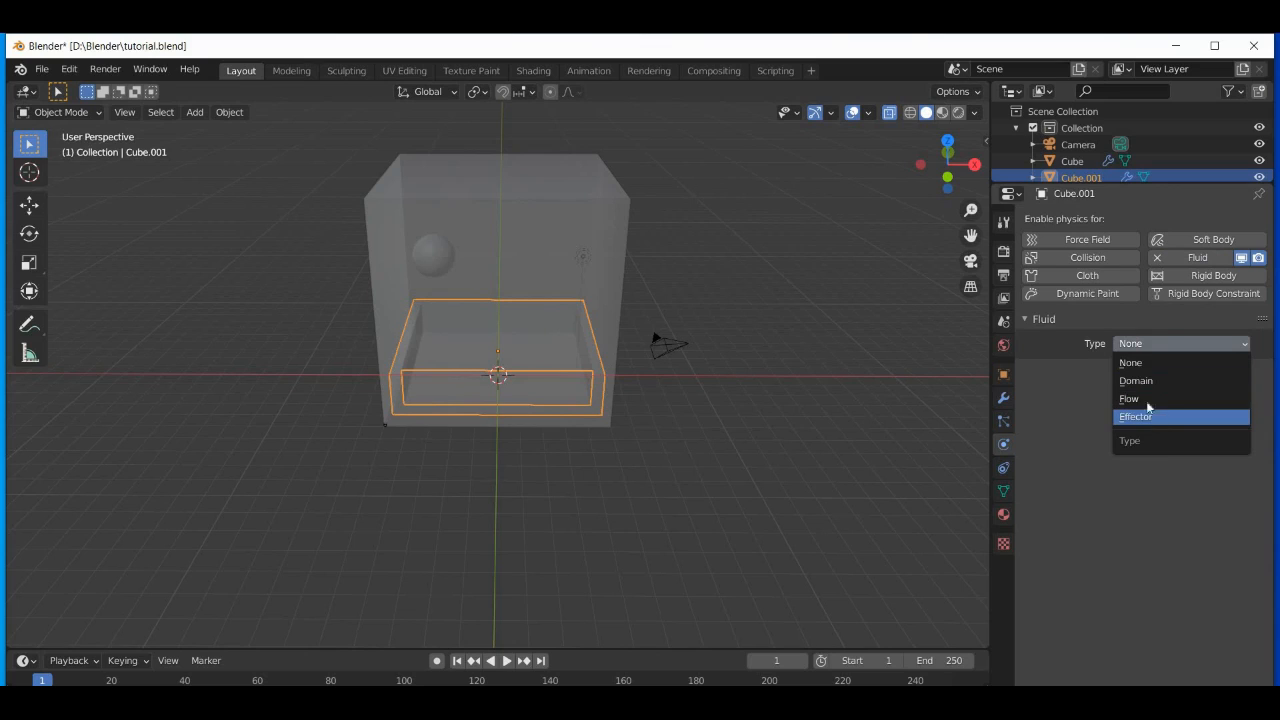
pyautogui.click(1244, 416)
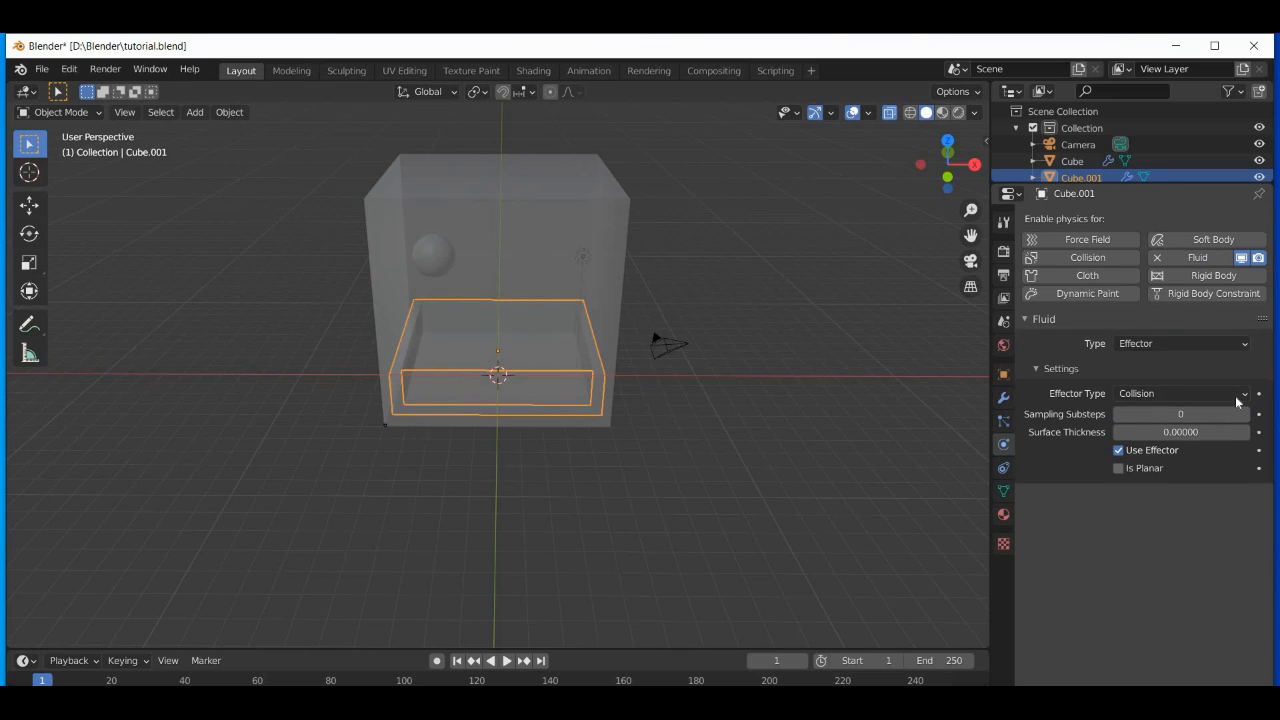
pyautogui.click(1236, 396)
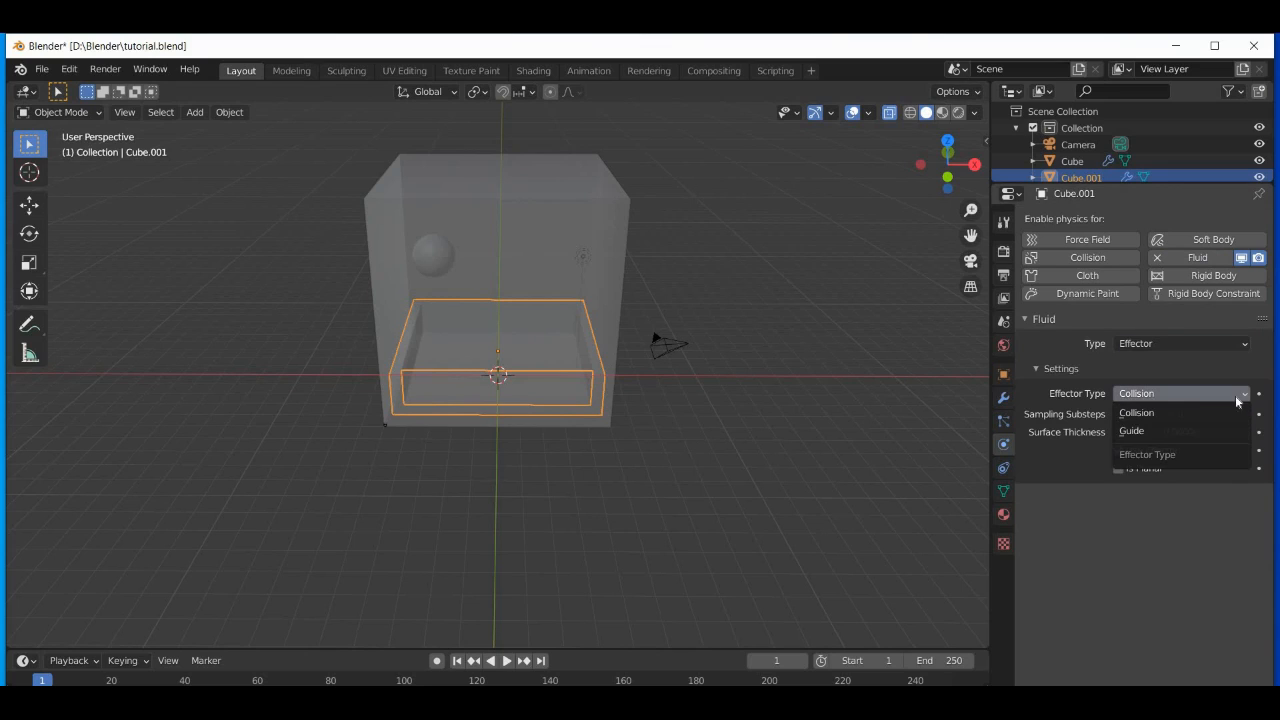
pyautogui.click(1182, 390)
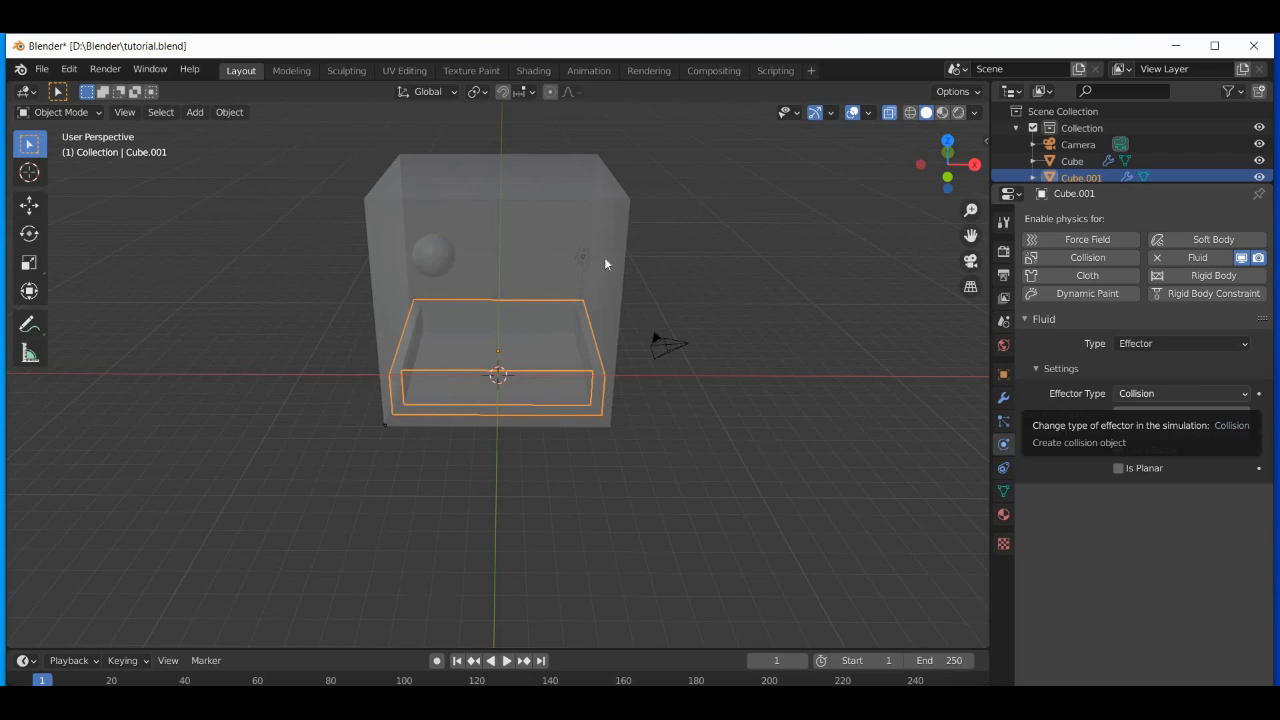
# - Select the domain cube and enable Mesh generation in its liquid settings
pyautogui.click(563, 217)
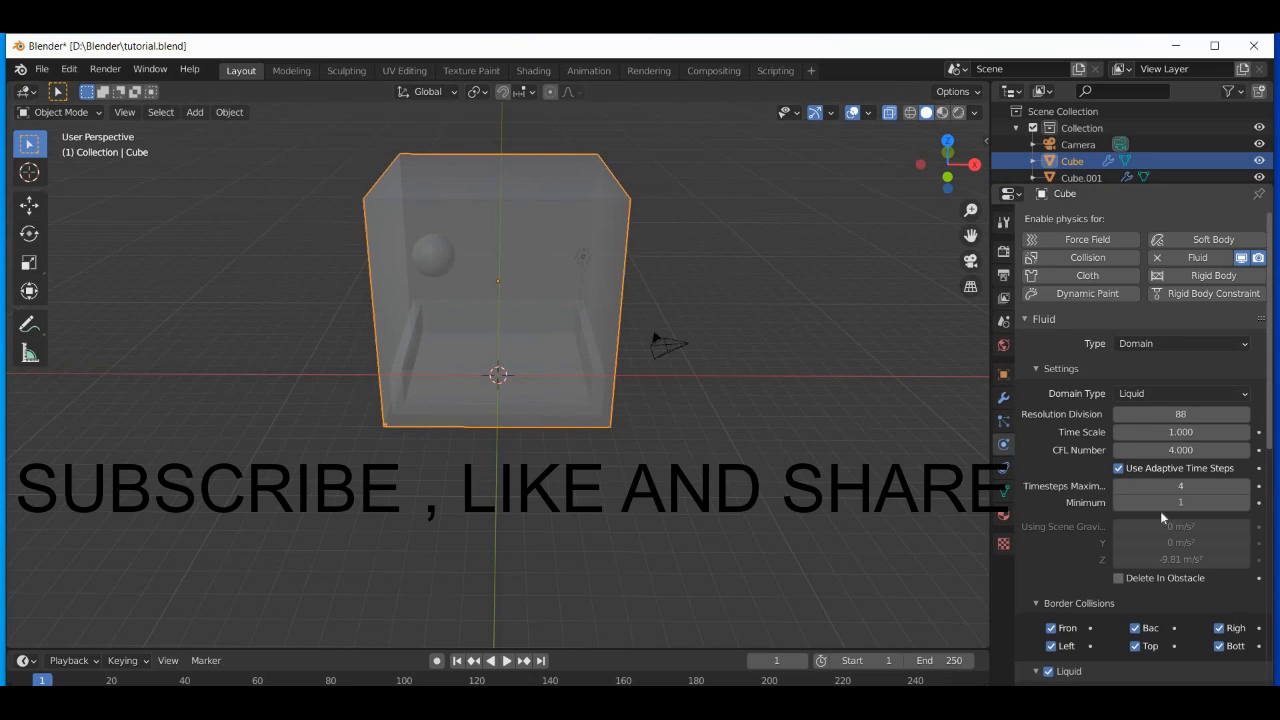
pyautogui.scroll(-5, 1161, 517)
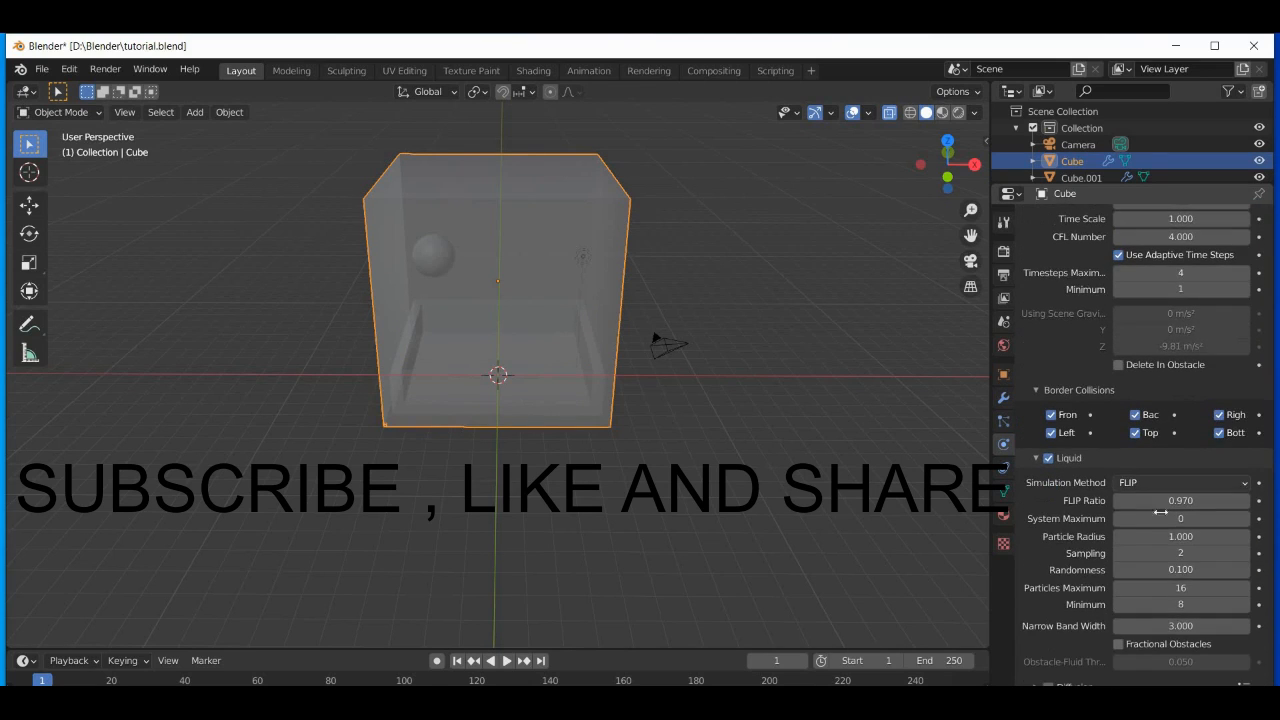
pyautogui.scroll(-6, 1161, 517)
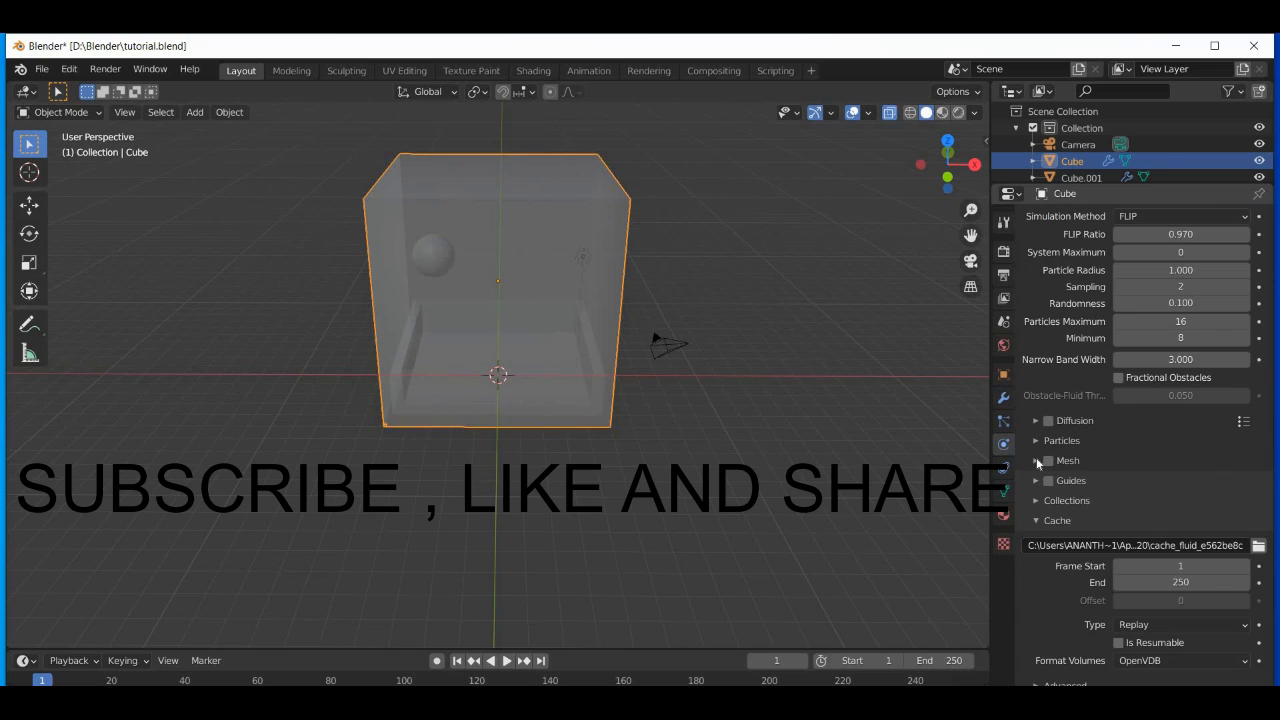
pyautogui.click(1036, 460)
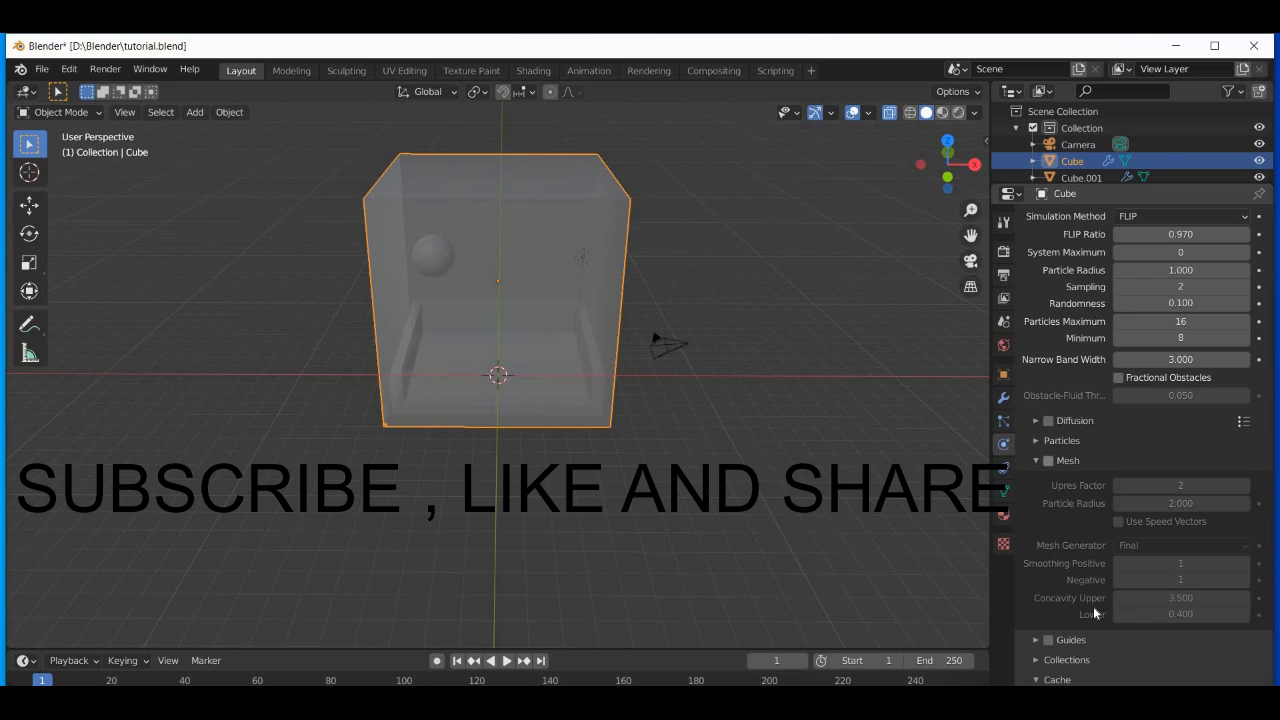
pyautogui.scroll(-3, 1093, 606)
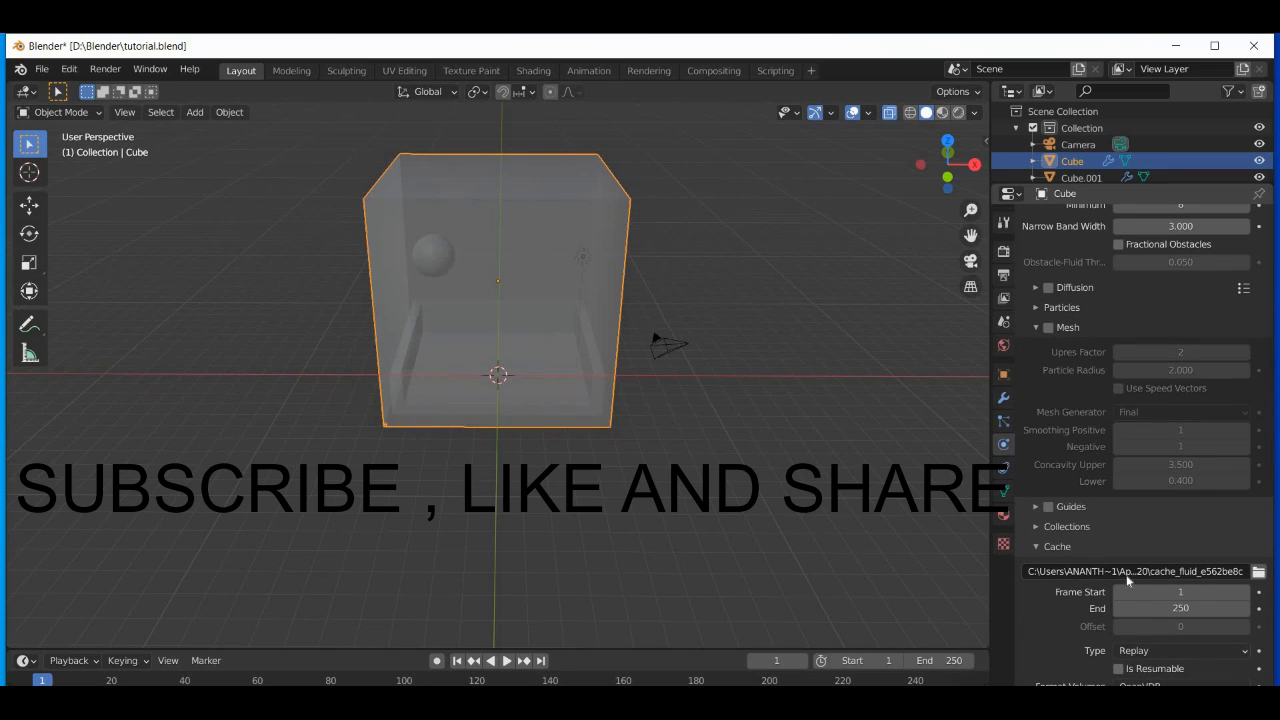
pyautogui.scroll(-1, 1127, 578)
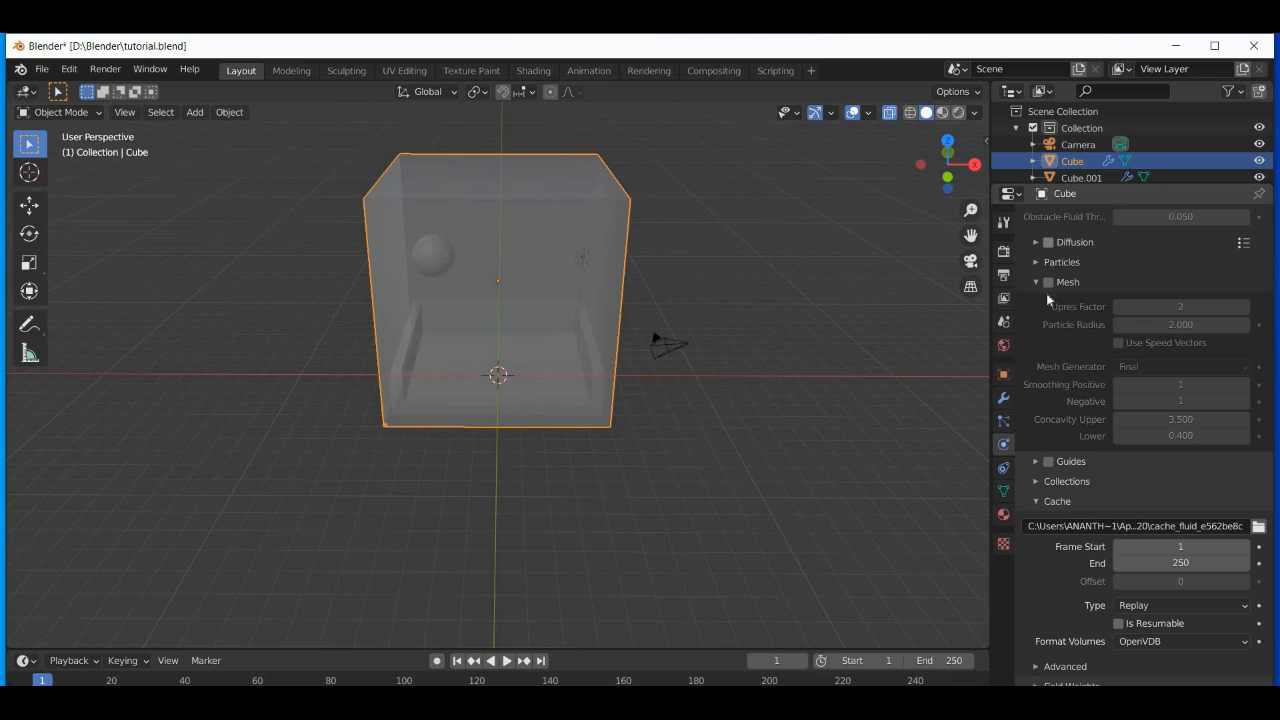
pyautogui.scroll(1, 1047, 297)
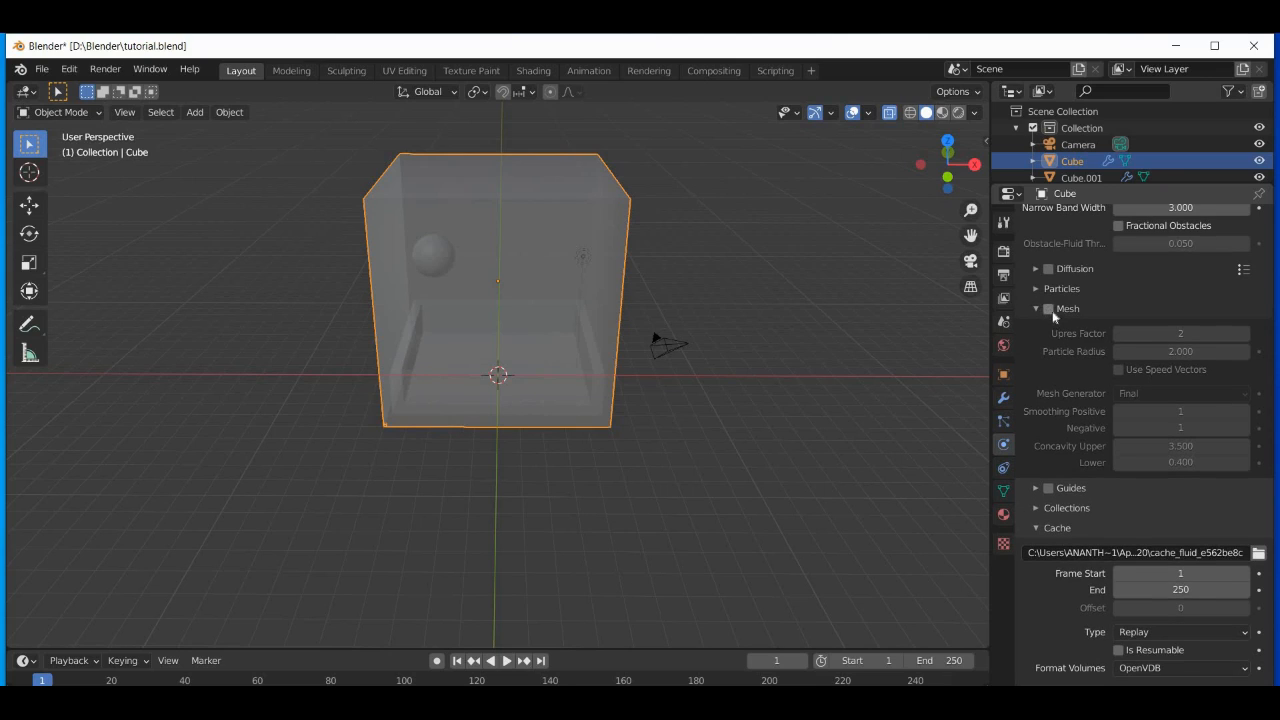
pyautogui.click(1049, 309)
pyautogui.click(1048, 309)
pyautogui.click(1048, 308)
# - Review the domain's fluid settings, including domain type, border collisions, liquid, diffusion, mesh and cache options
pyautogui.scroll(3, 1094, 289)
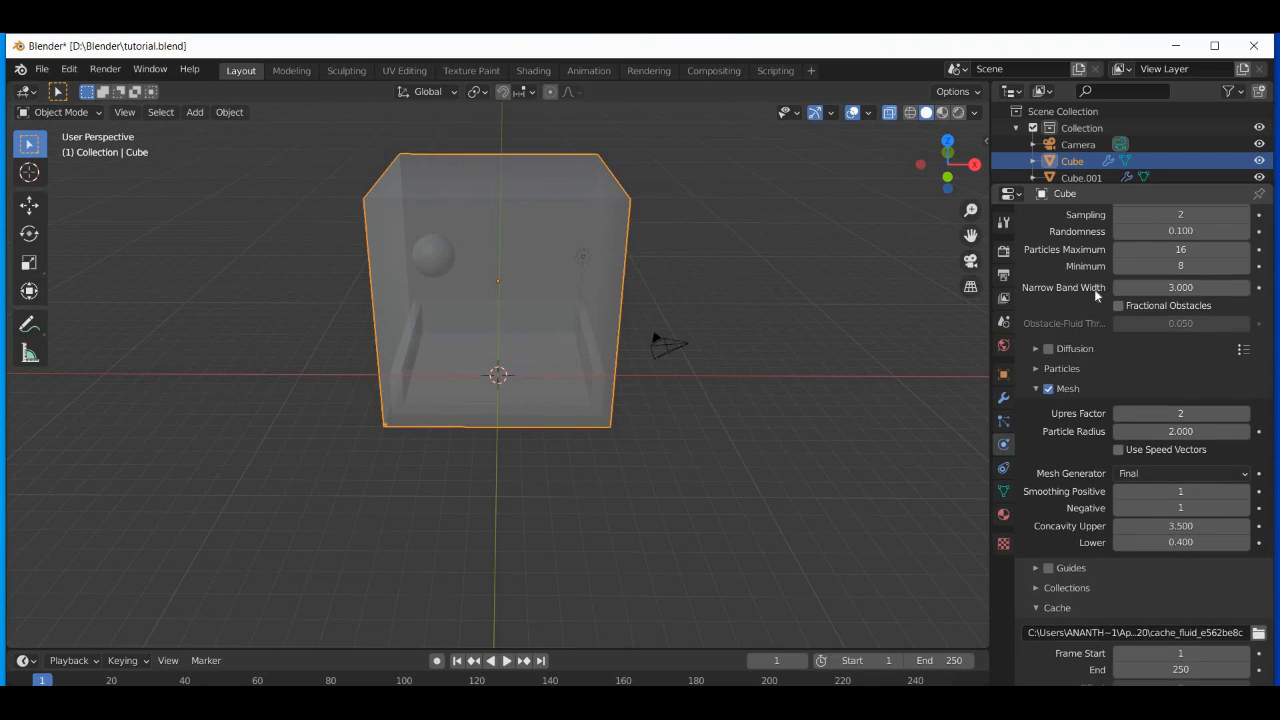
pyautogui.scroll(4, 1094, 289)
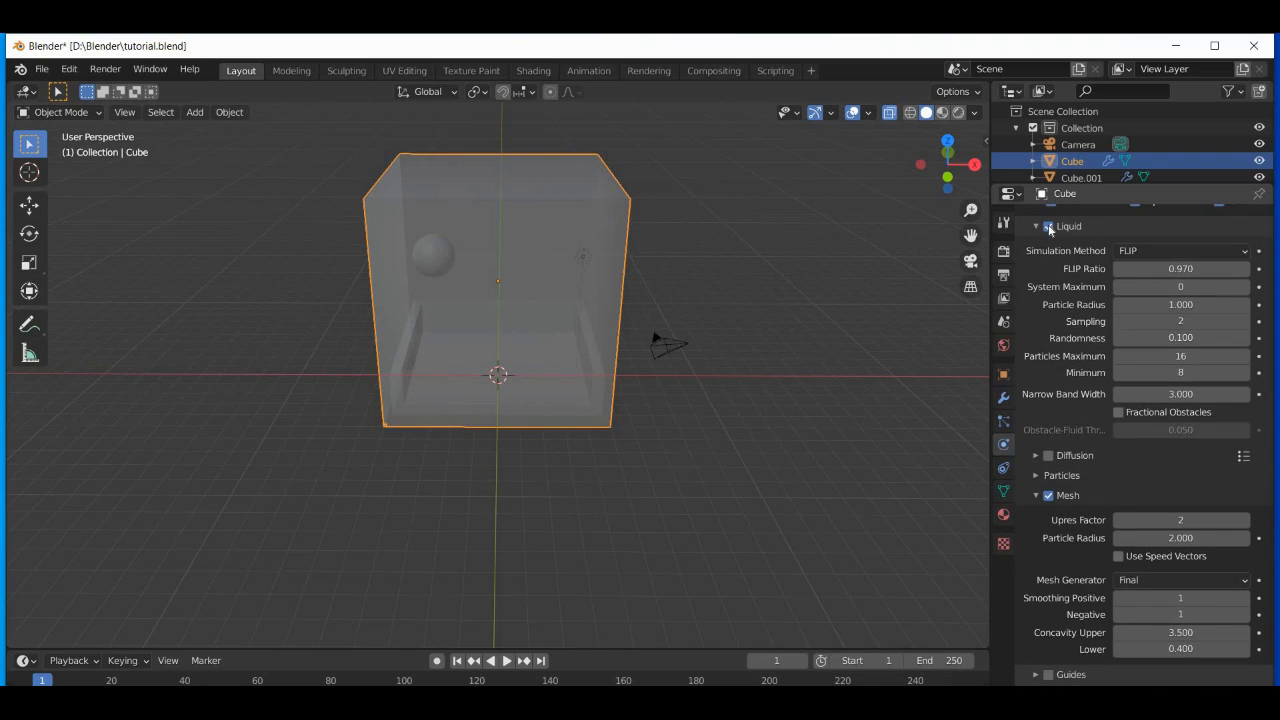
pyautogui.click(1048, 228)
pyautogui.scroll(-8, 1115, 392)
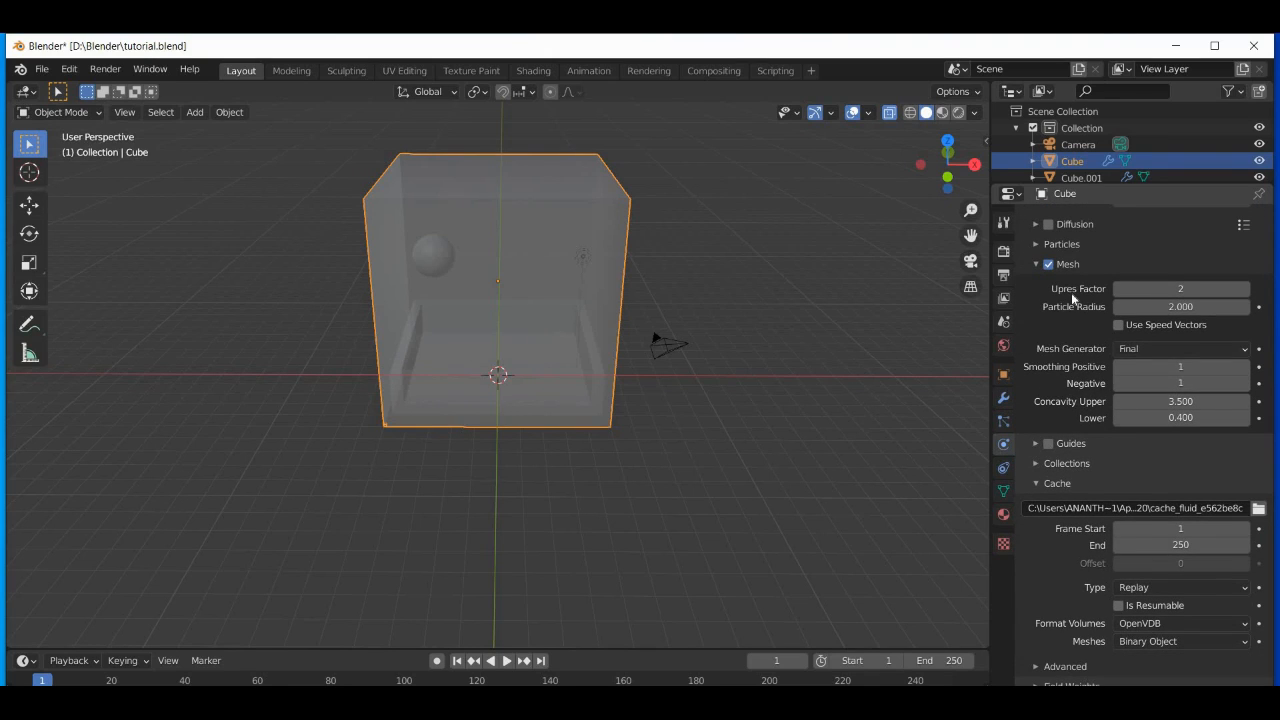
pyautogui.scroll(15, 1071, 292)
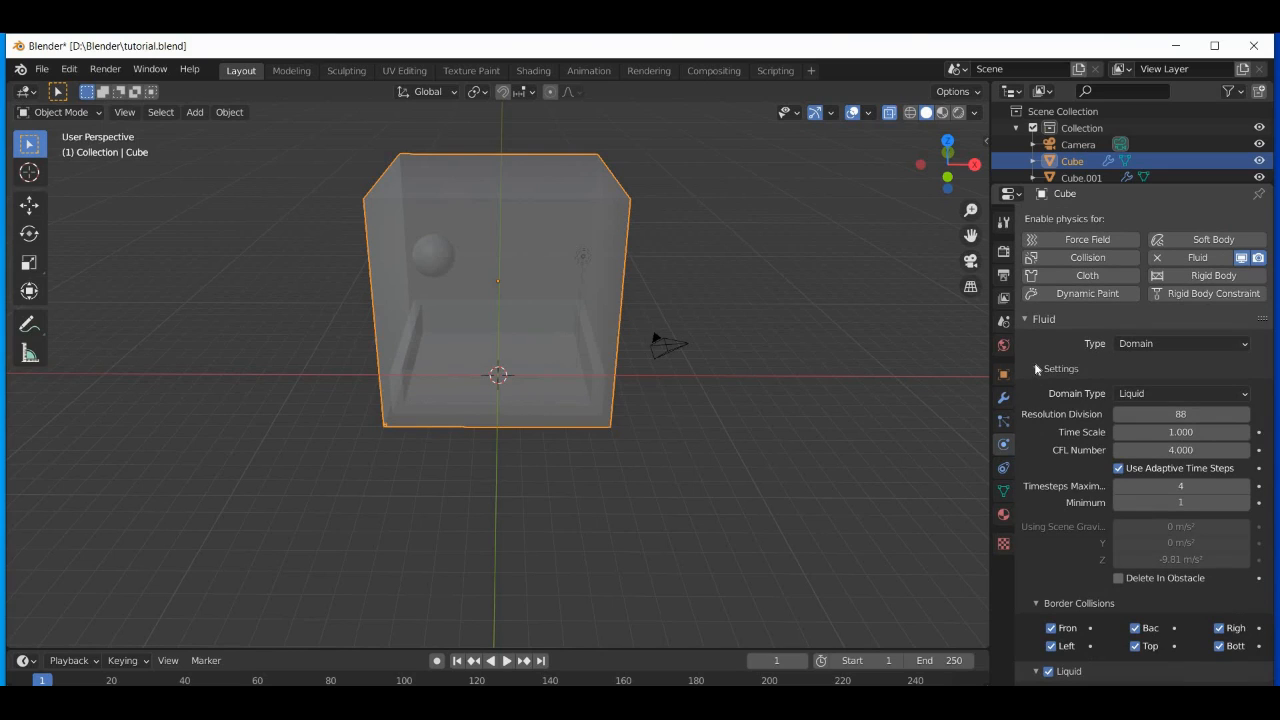
pyautogui.scroll(-10, 1037, 369)
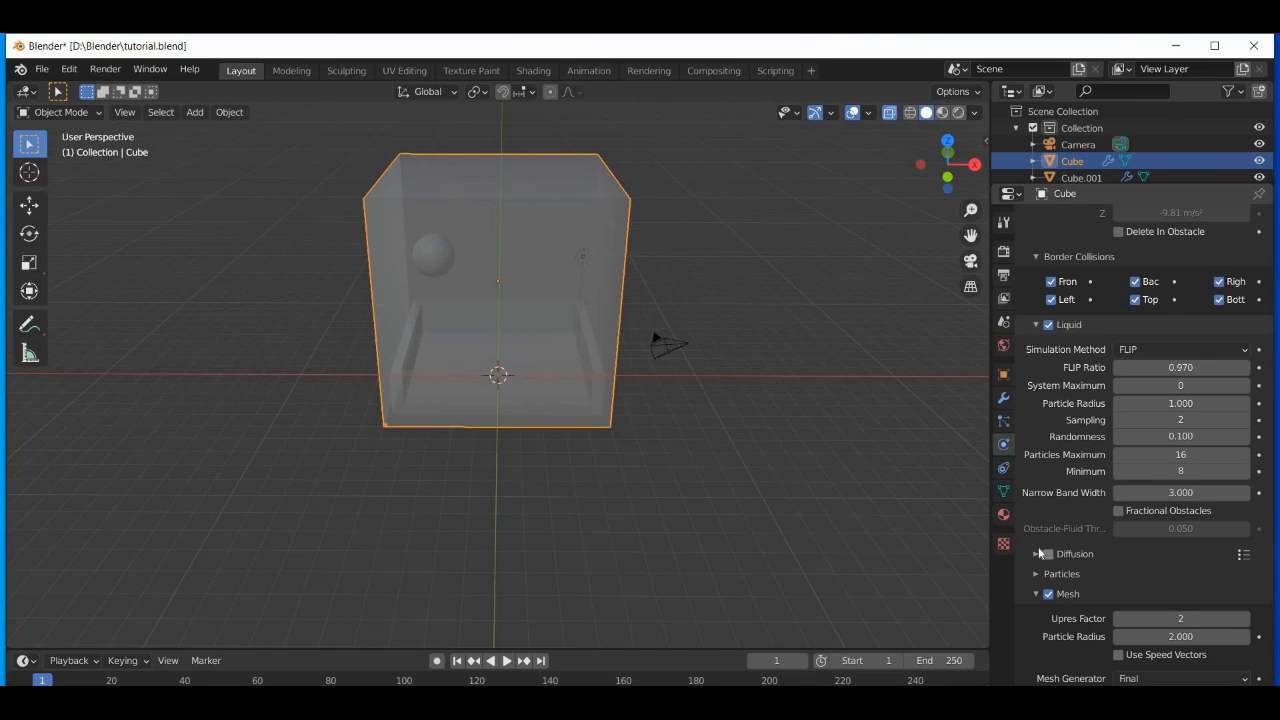
pyautogui.click(1043, 553)
pyautogui.click(1043, 553)
pyautogui.scroll(-3, 1043, 553)
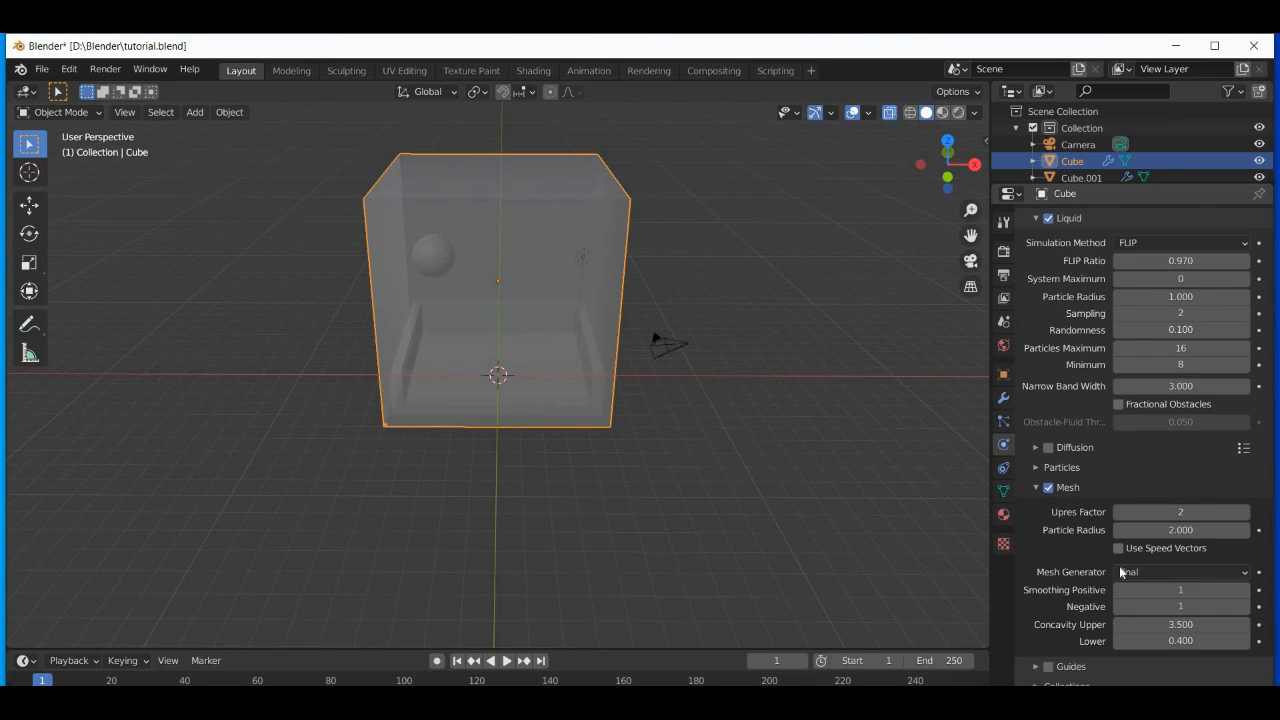
# - Set the domain's mesh generator to Preview and play the fluid simulation
pyautogui.click(1145, 572)
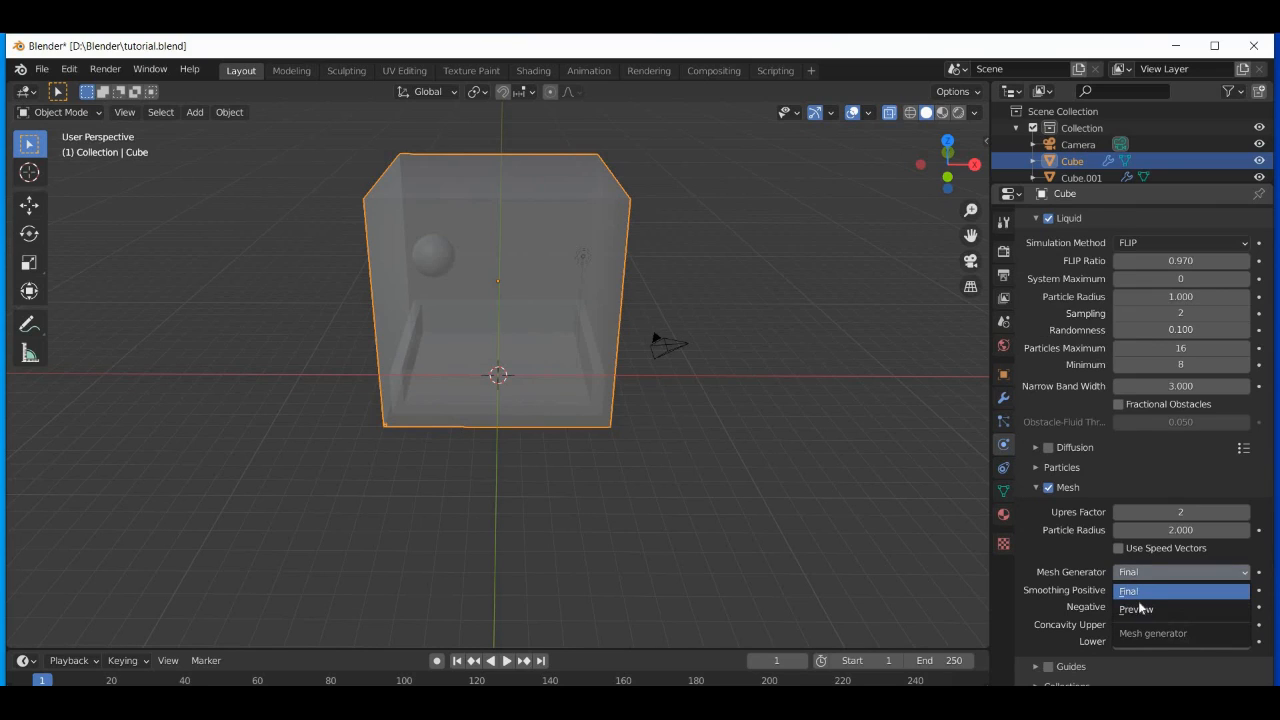
pyautogui.click(1140, 608)
pyautogui.scroll(-4, 1135, 606)
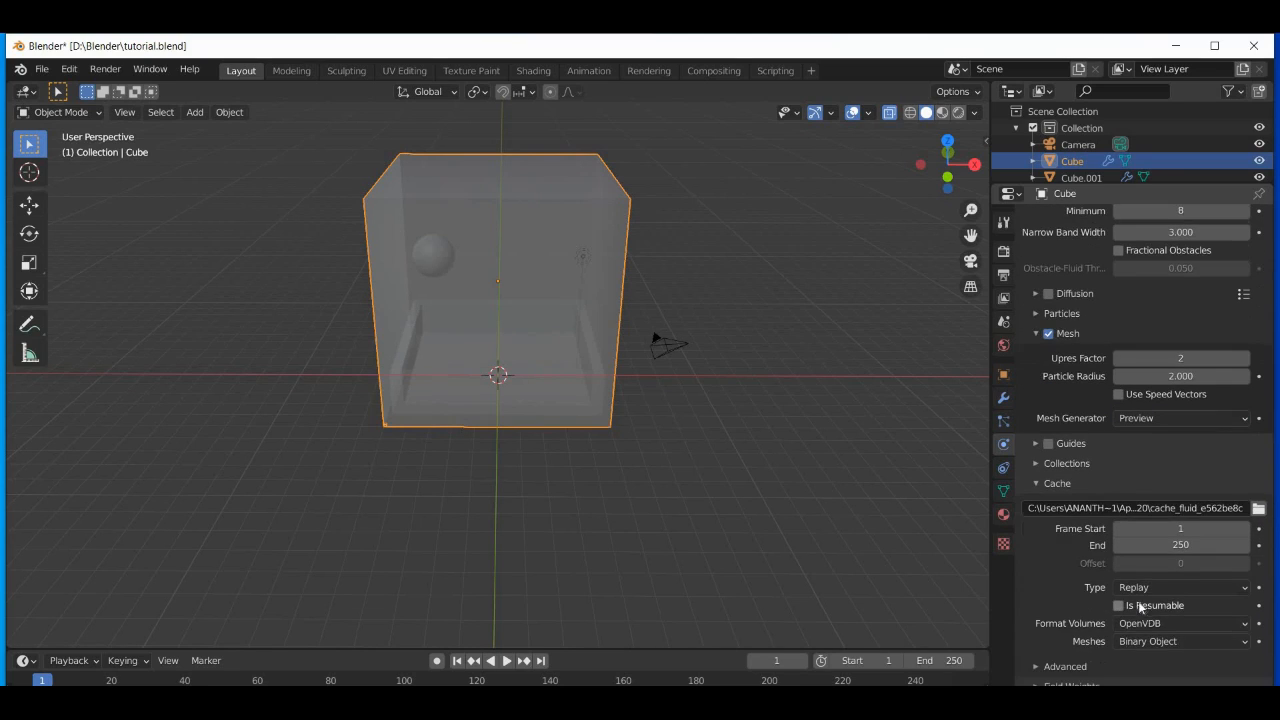
pyautogui.press('space')
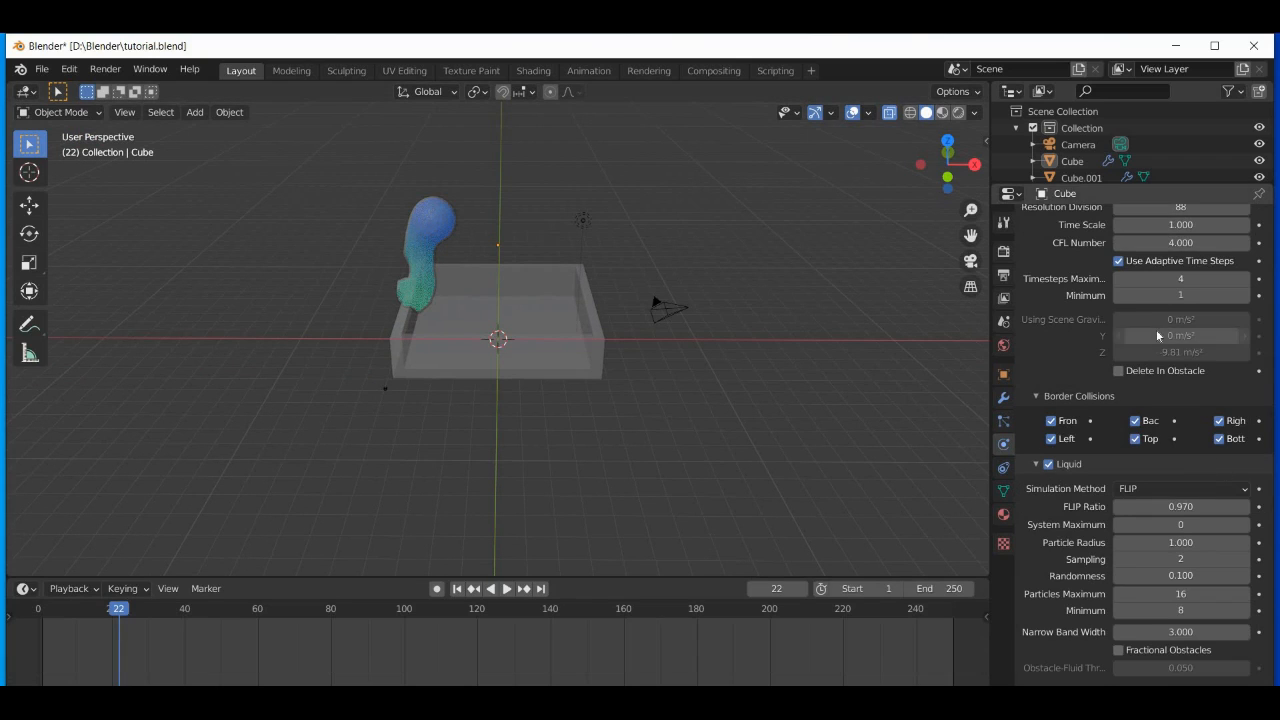
# - Set the domain's resolution division to 64
pyautogui.scroll(3, 1156, 330)
pyautogui.scroll(2, 1157, 335)
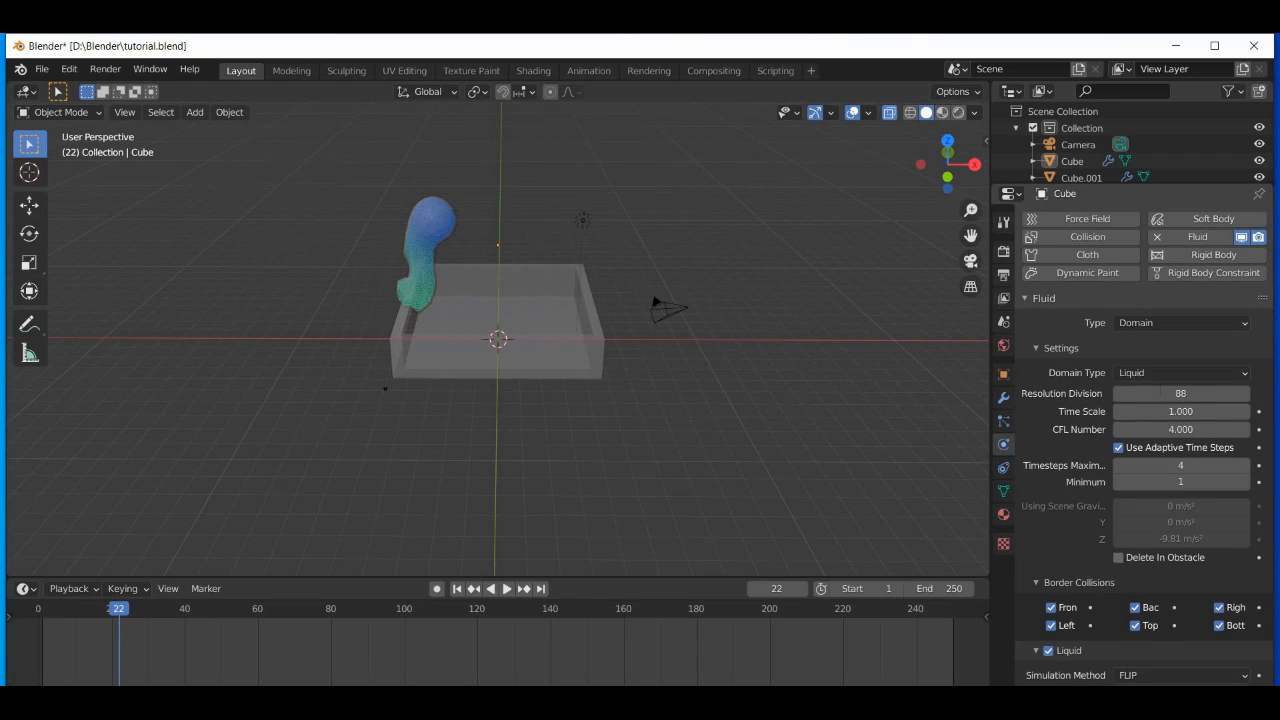
pyautogui.click(1160, 392)
pyautogui.write('64')
pyautogui.press('Return')
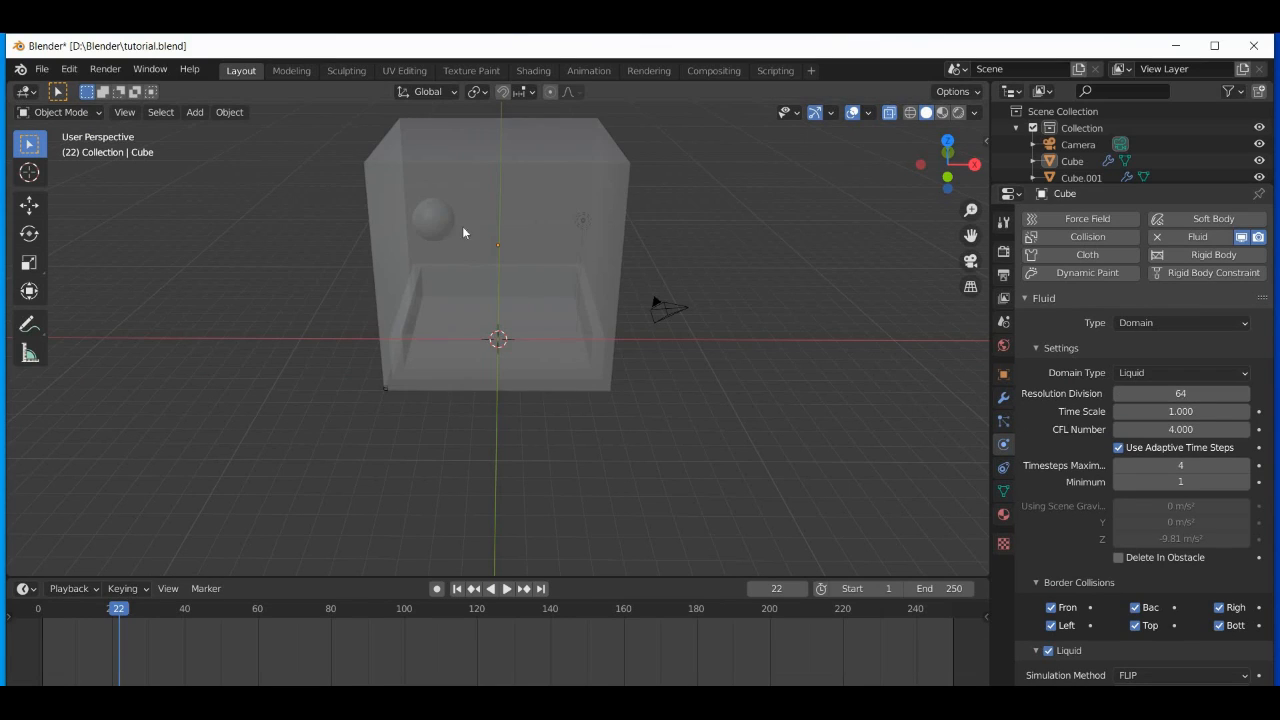
# - Select the inflow sphere, run the simulation from the first frame and inspect the fluid in the tray from several angles
pyautogui.click(437, 220)
pyautogui.press('space')
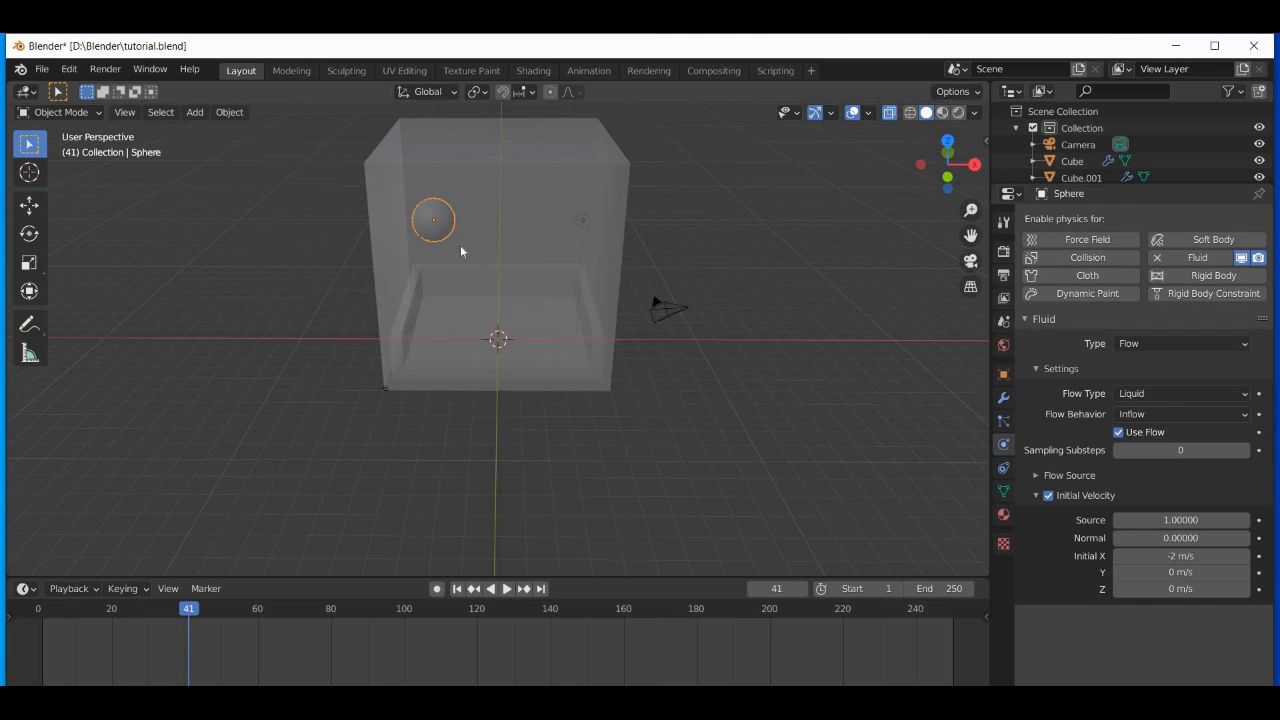
pyautogui.hotkey('shift', 'Left')
pyautogui.press('space')
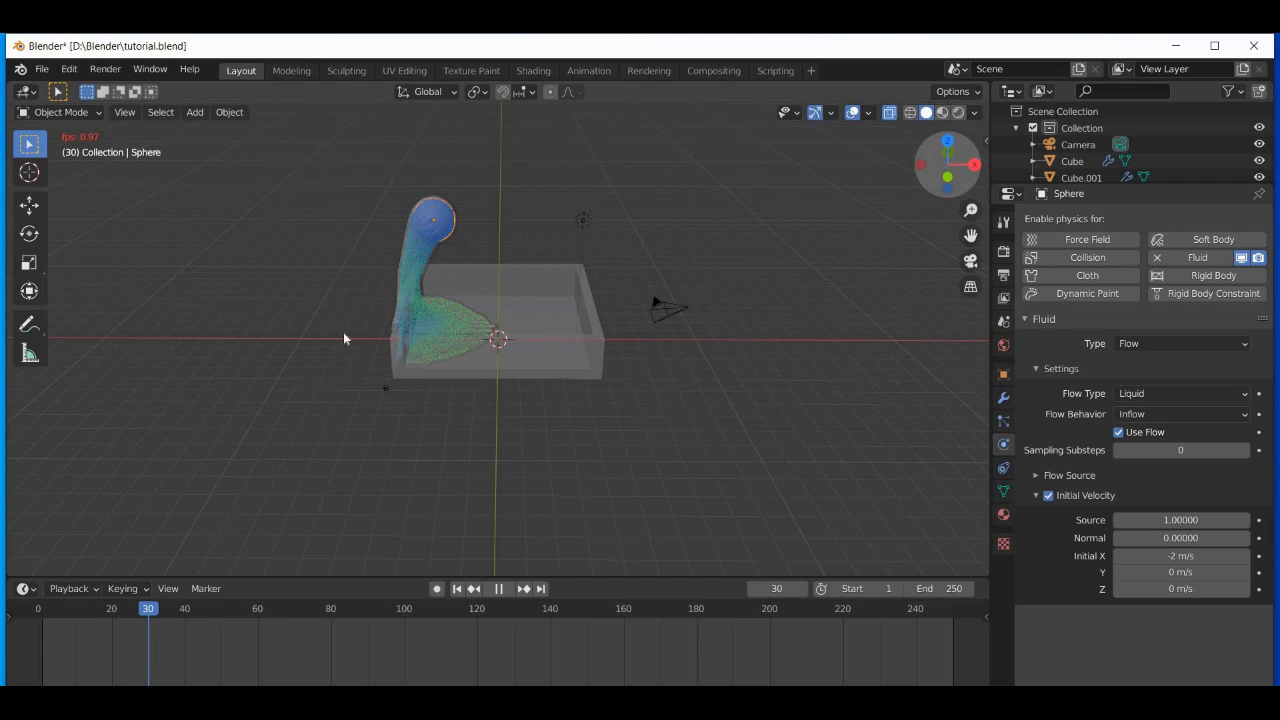
pyautogui.moveTo(473, 332); pyautogui.dragTo(924, 194, button='middle')
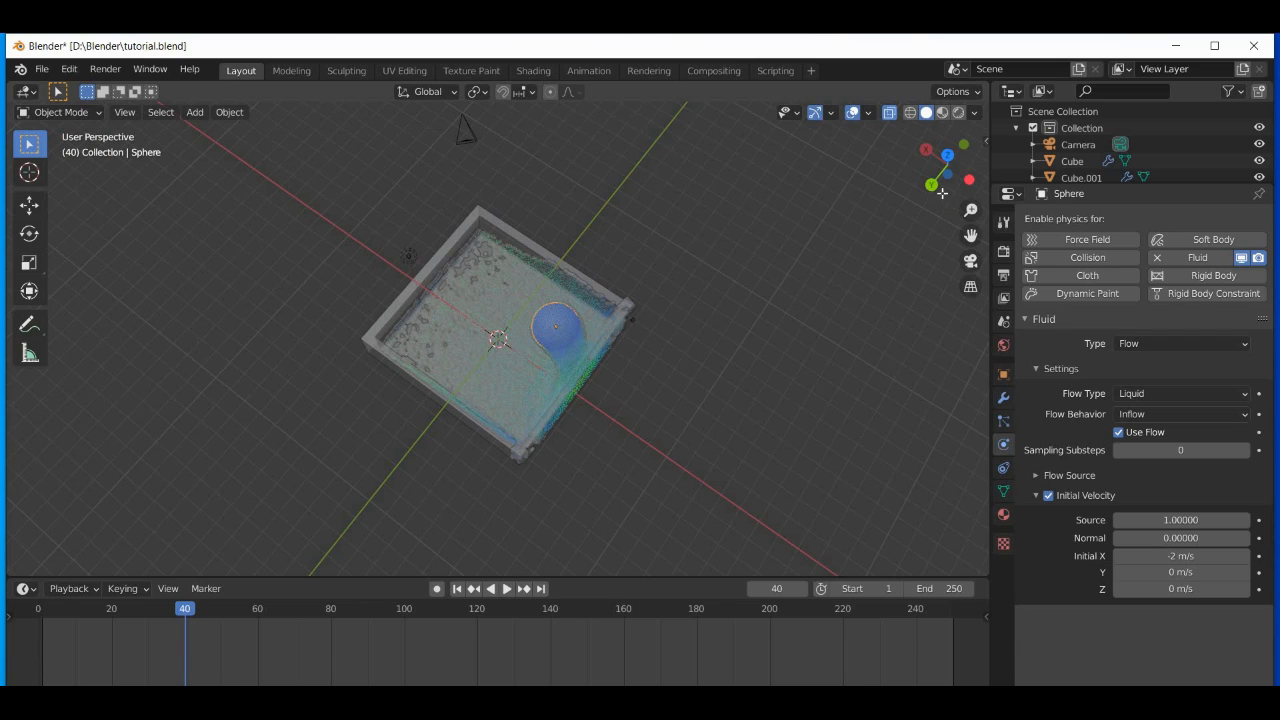
pyautogui.moveTo(944, 160); pyautogui.dragTo(882, 146)
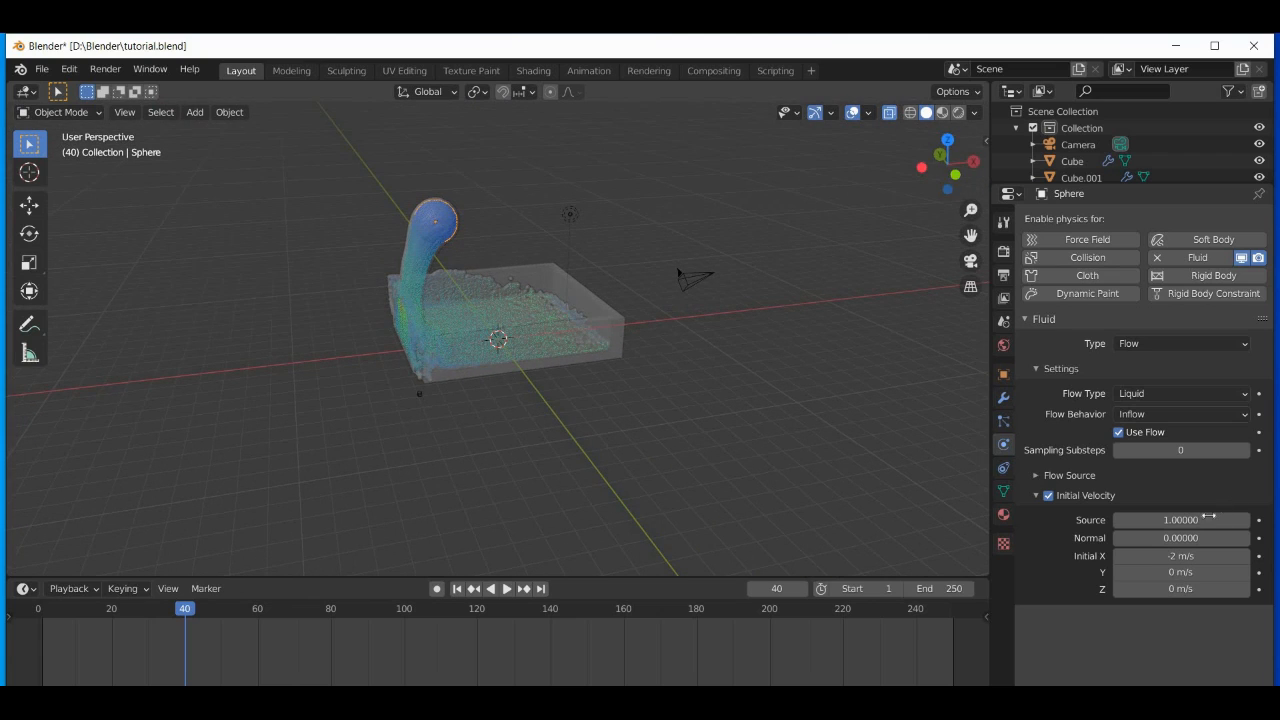
# - Set the inflow sphere's initial X velocity to 2 m/s
pyautogui.click(1180, 556)
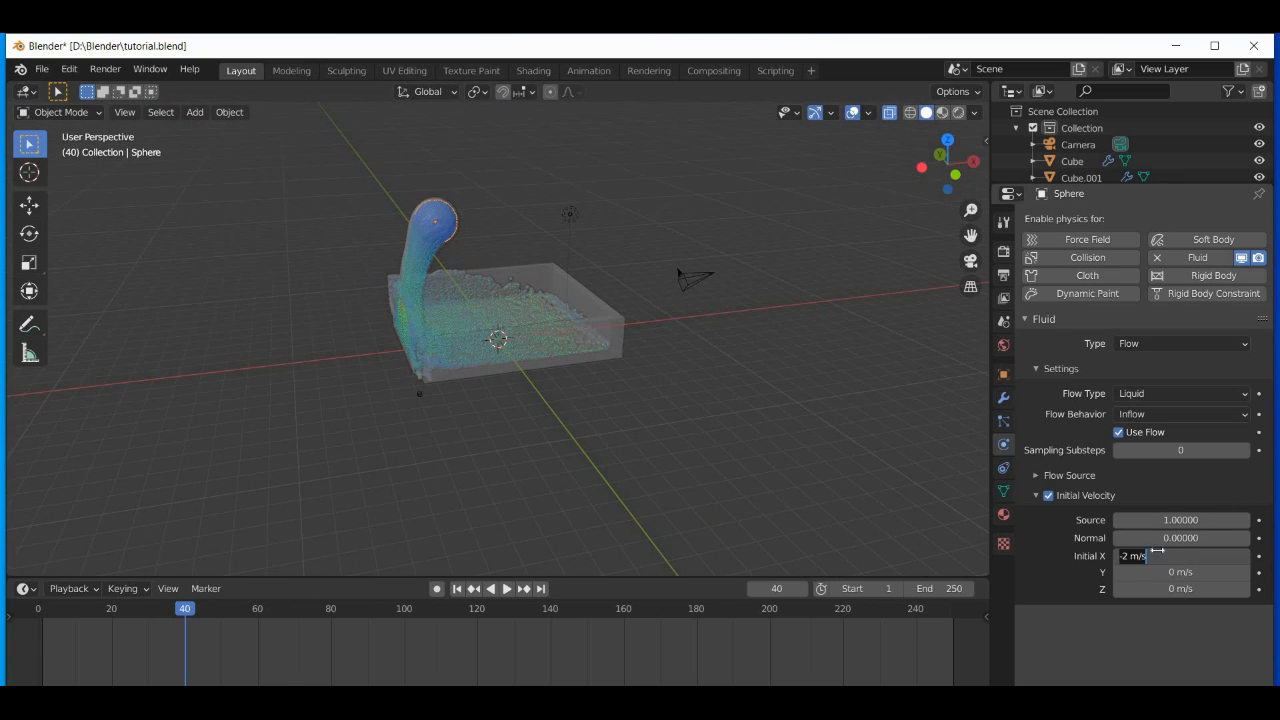
pyautogui.write('2')
pyautogui.click(728, 399)
pyautogui.click(728, 399)
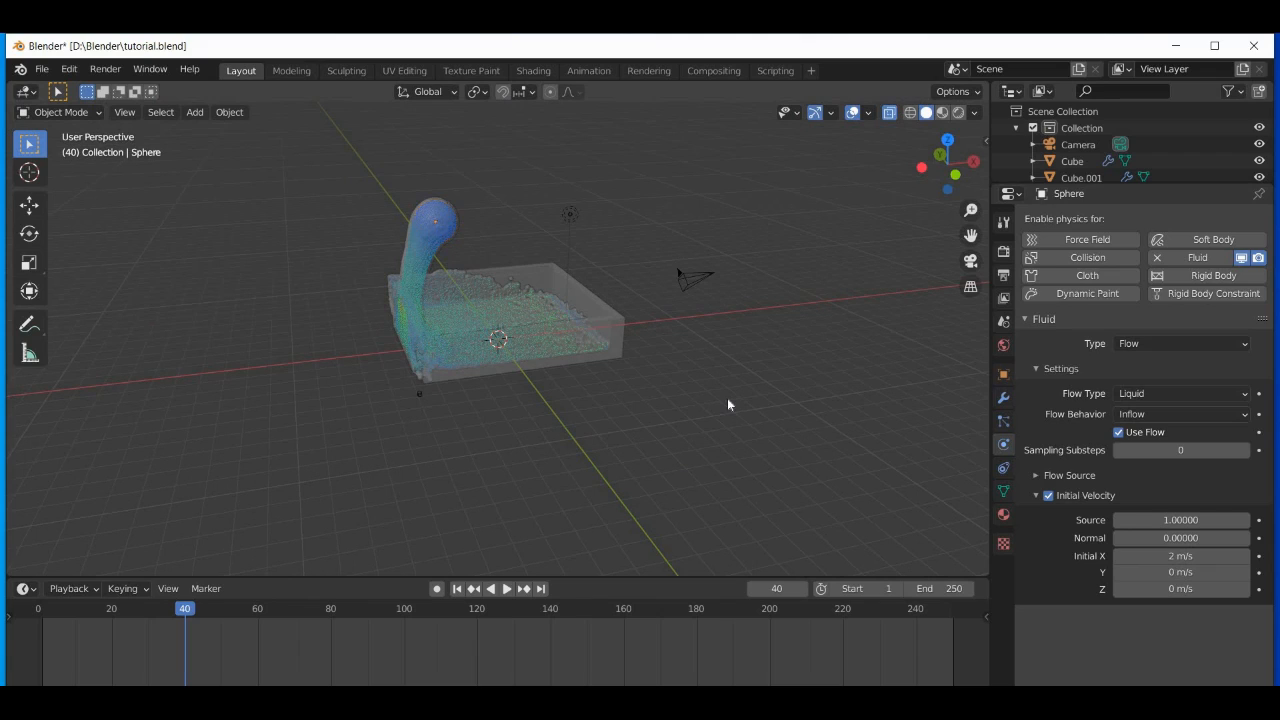
# - Replay the simulation from the first frame to check the flow with the 2 m/s X velocity
pyautogui.press('space')
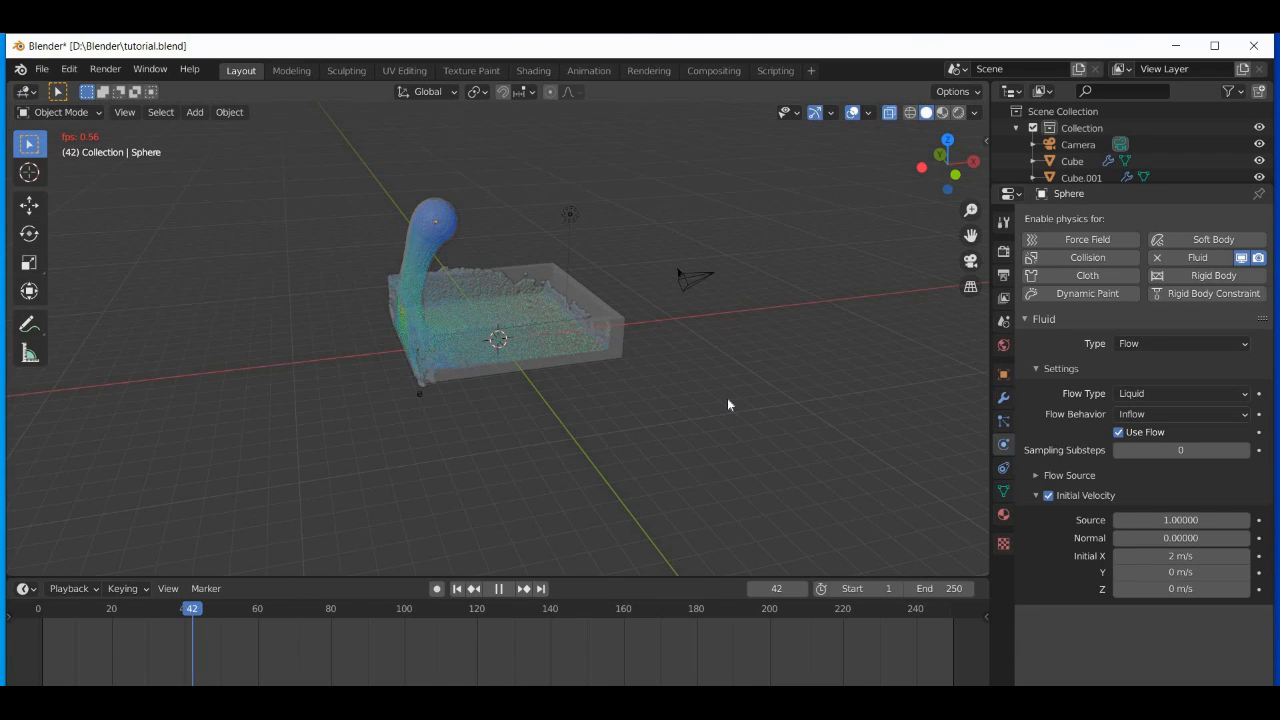
pyautogui.press('space')
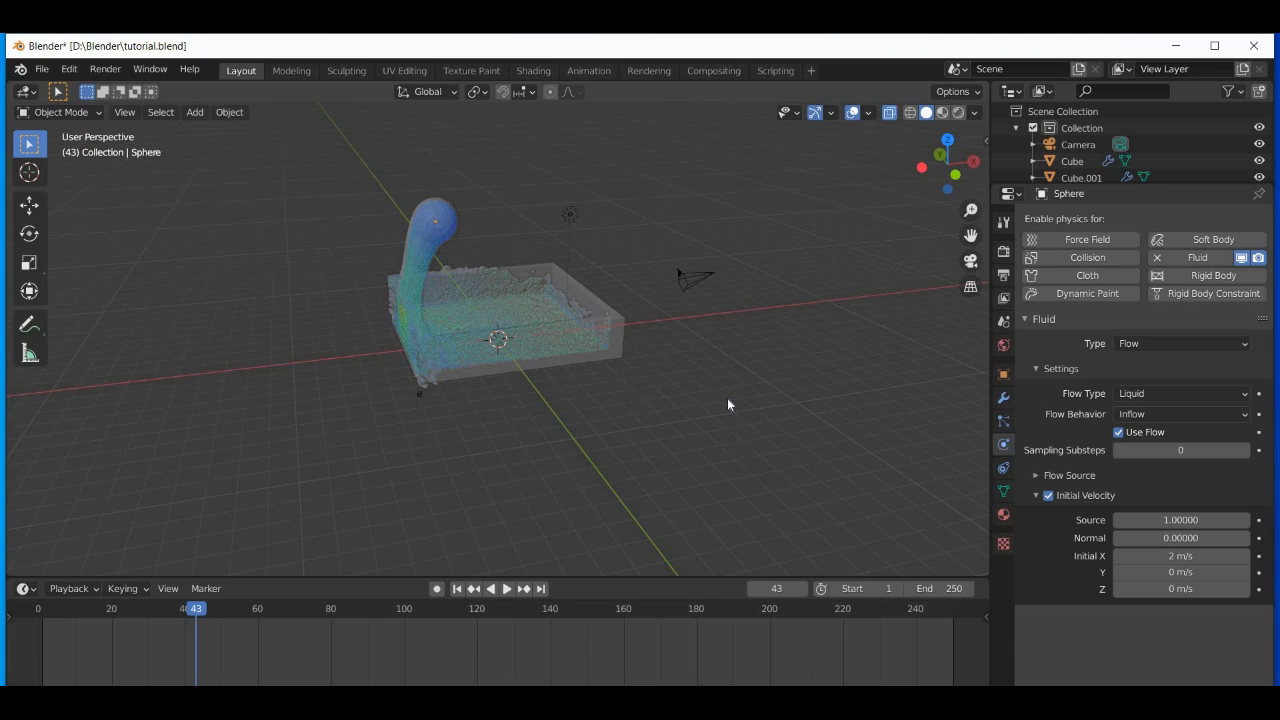
pyautogui.hotkey('shift', 'Left')
pyautogui.press('space')
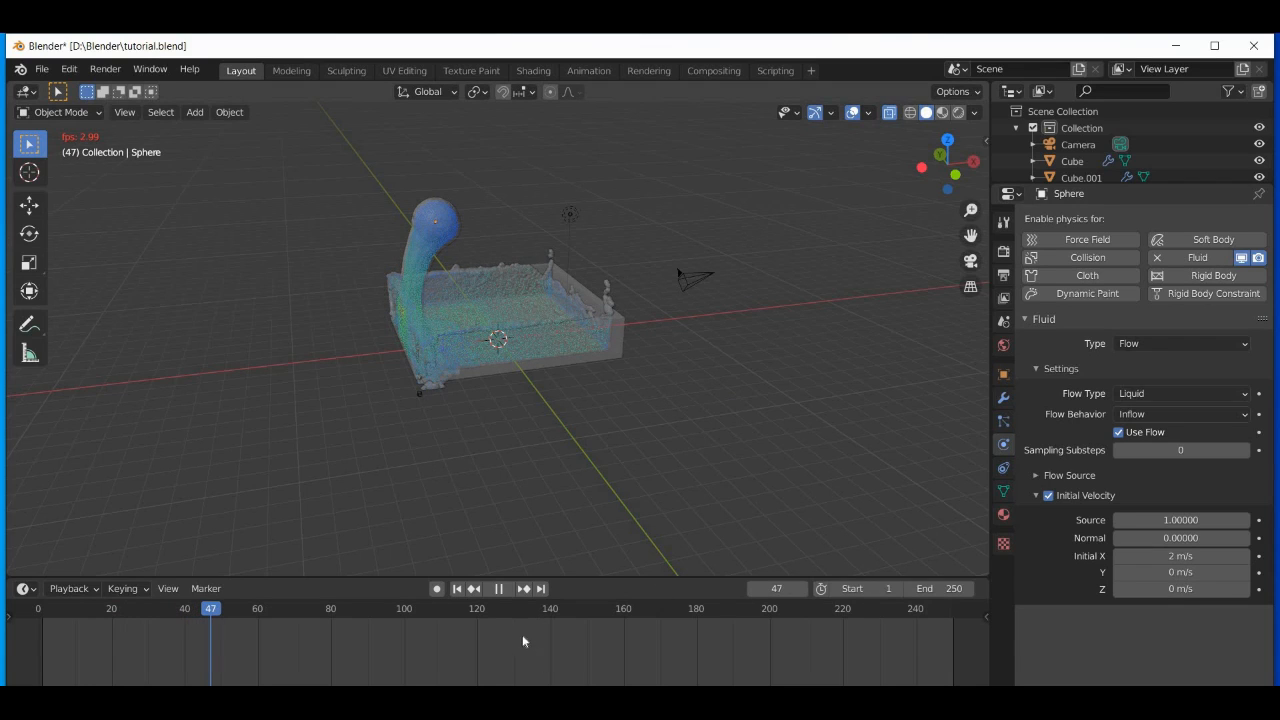
pyautogui.click(499, 589)
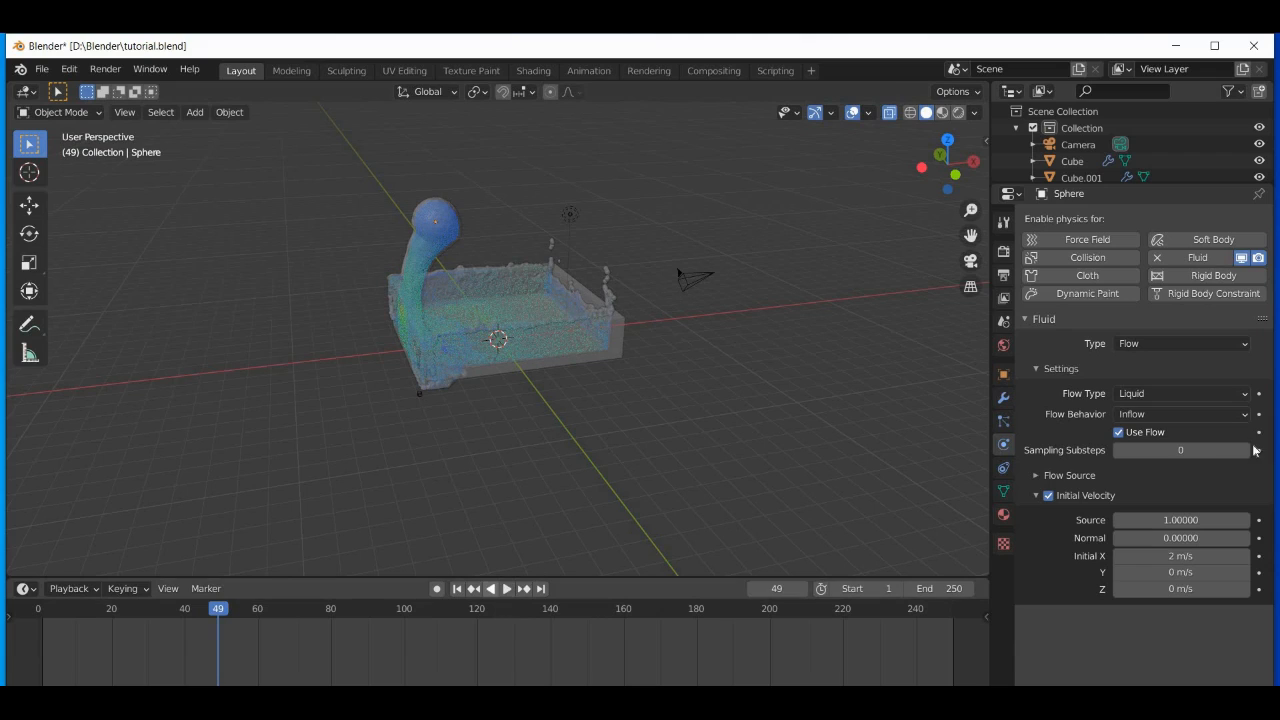
# - Set the inflow sphere's initial X velocity to 0 m/s
pyautogui.click(1178, 557)
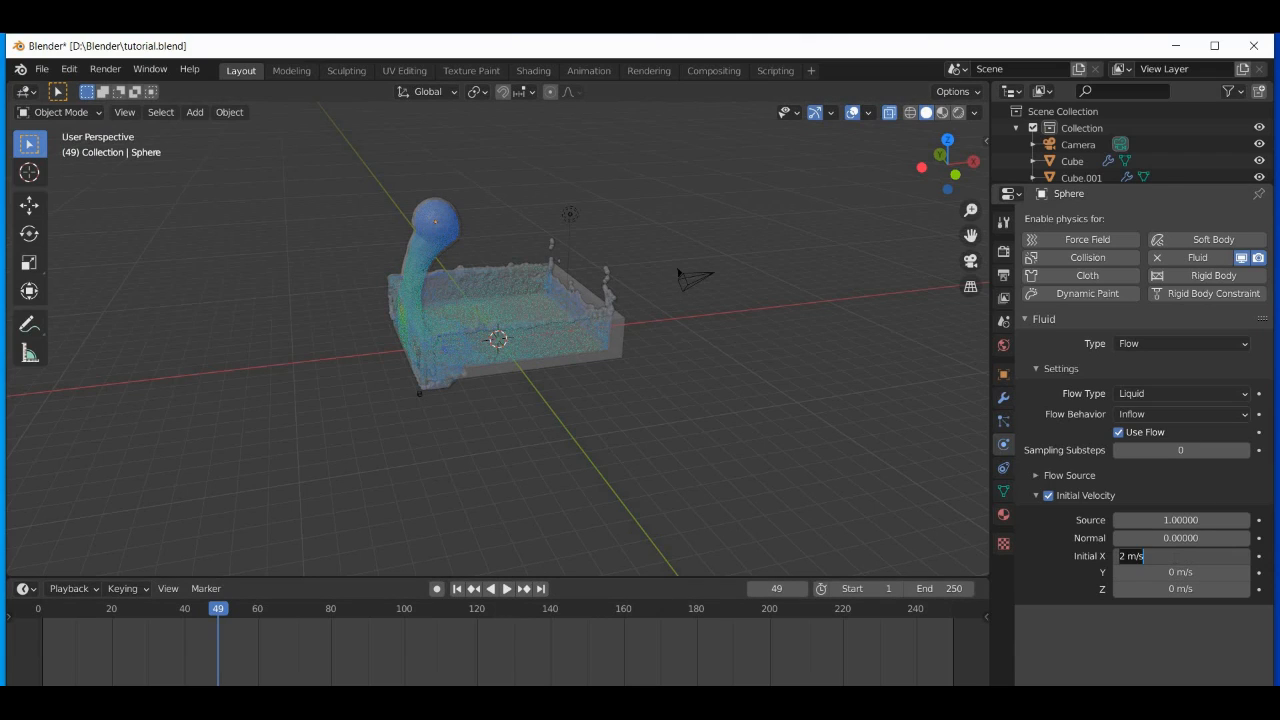
pyautogui.write('1')
pyautogui.press('BackSpace')
pyautogui.press('Return')
# - Replay the simulation from the first frame to check the flow without initial X velocity
pyautogui.press('space')
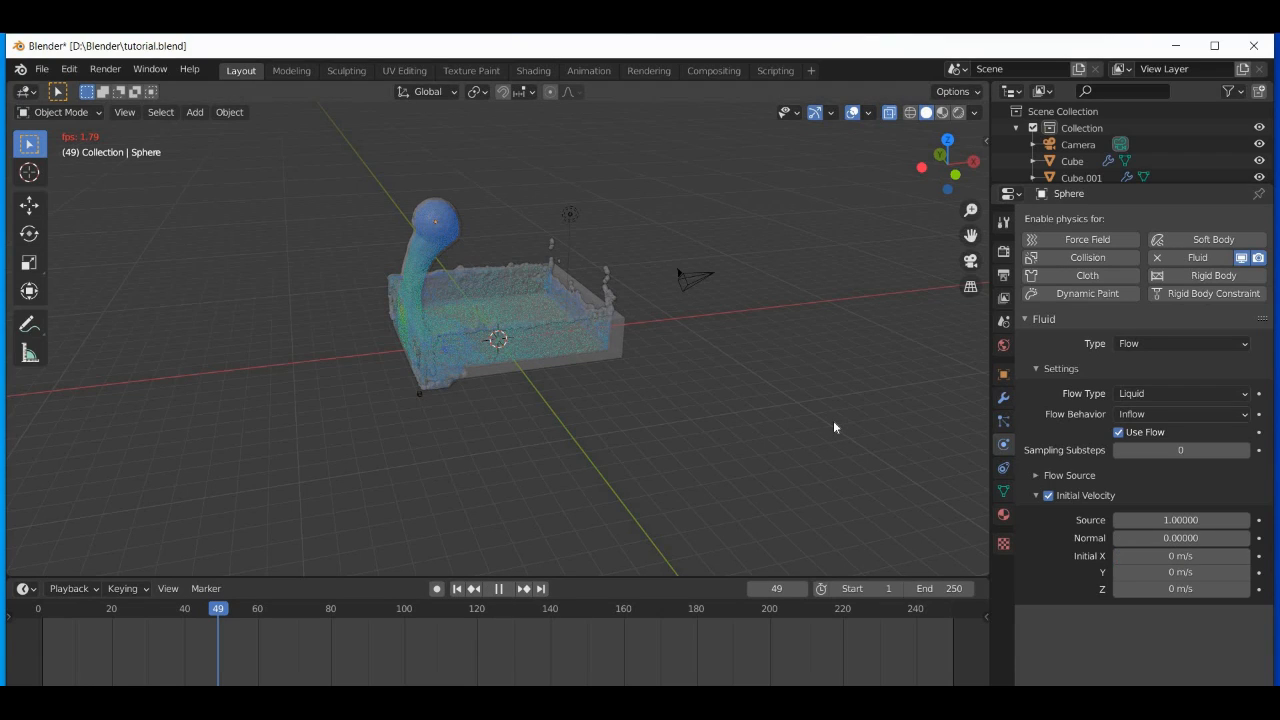
pyautogui.click(498, 590)
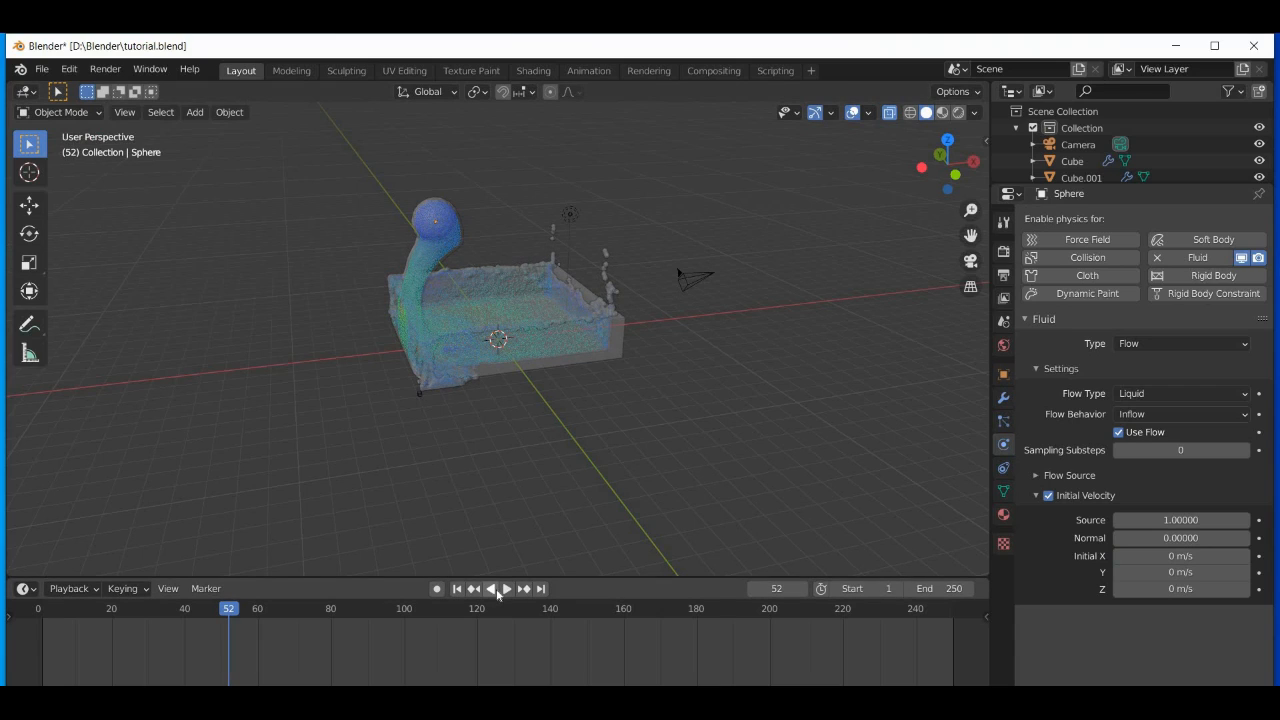
pyautogui.hotkey('shift', 'Left')
pyautogui.press('space')
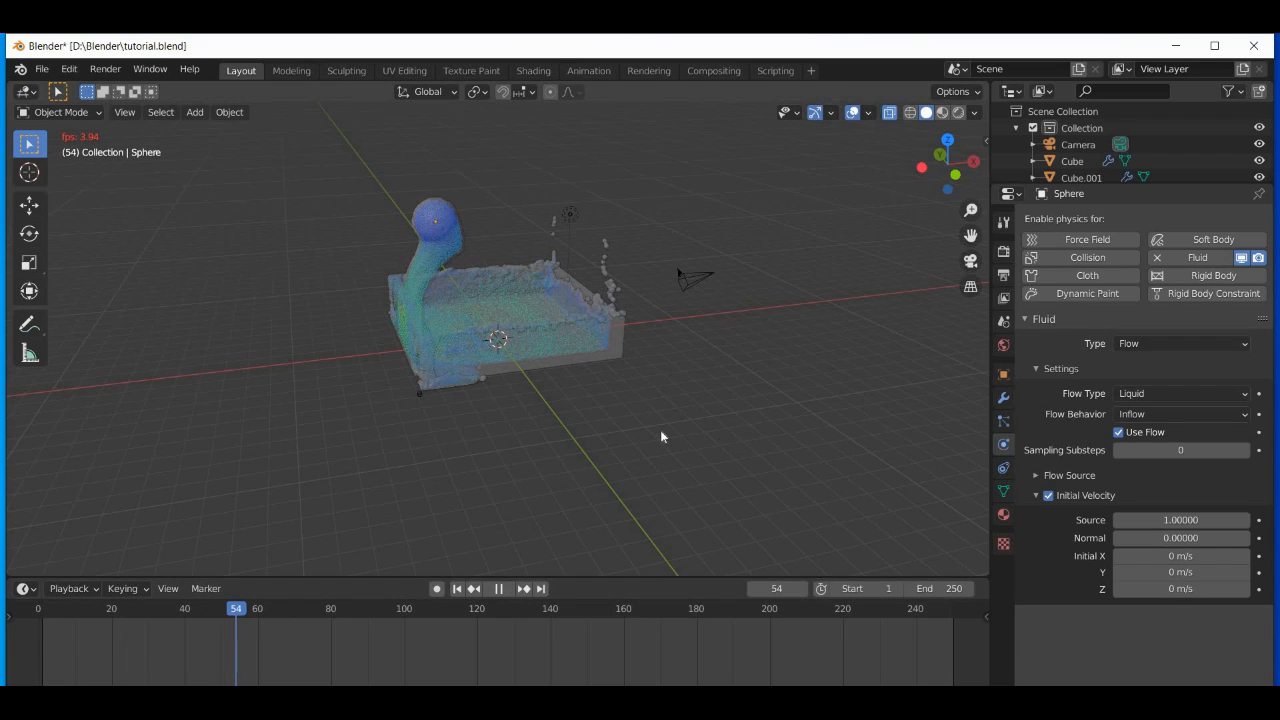
pyautogui.press('space')
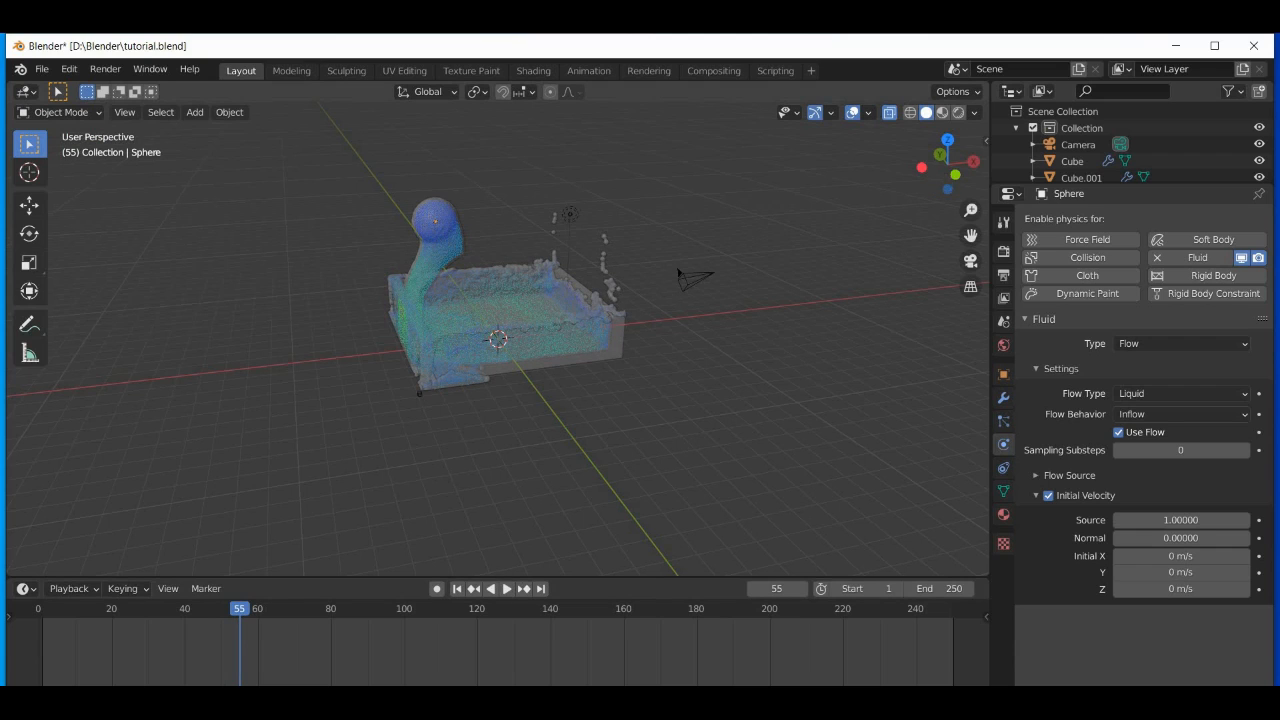
# - Turn off X-ray display and inspect the fluid mesh in the tray from different sides
pyautogui.moveTo(950, 170); pyautogui.dragTo(885, 116)
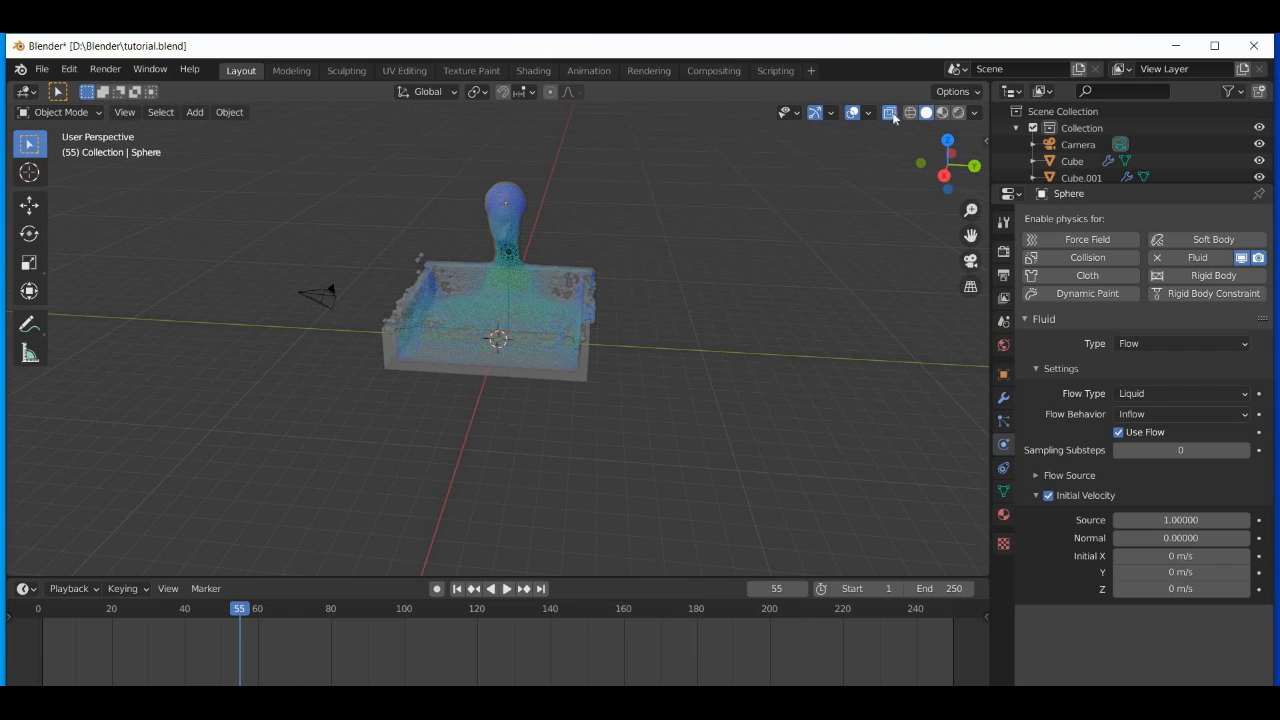
pyautogui.moveTo(931, 152); pyautogui.dragTo(953, 371)
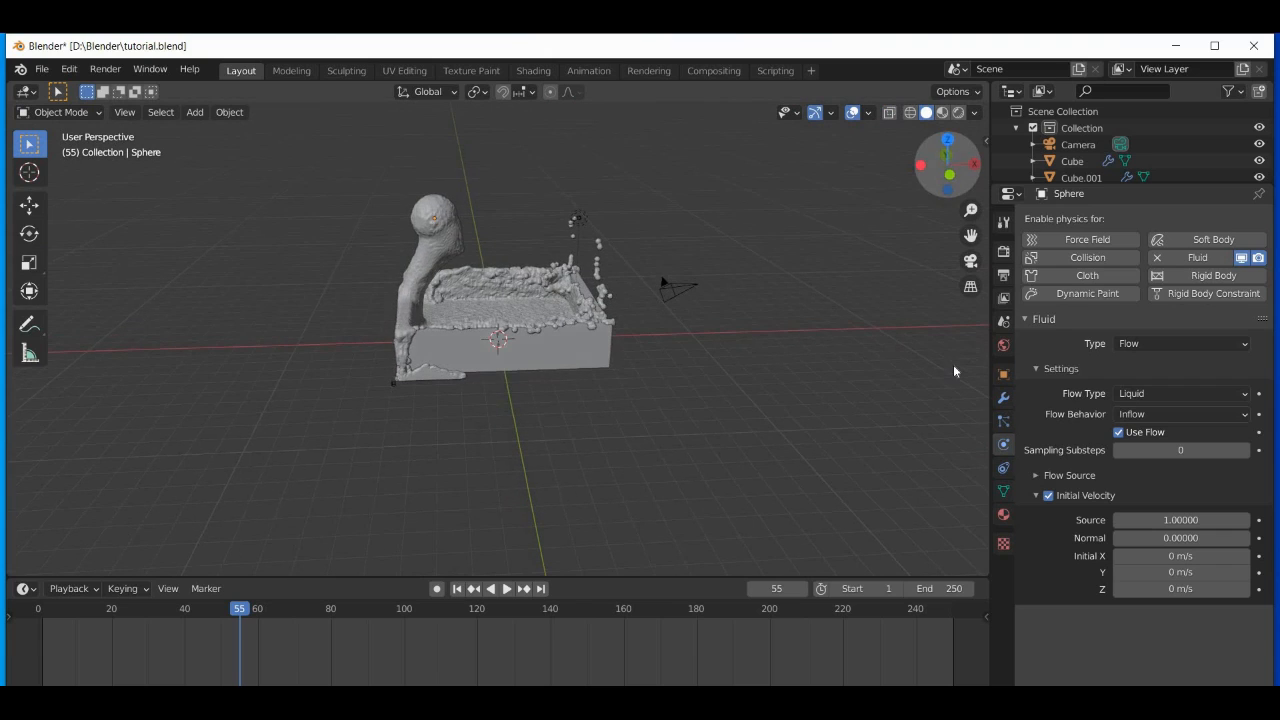
# - Select the fluid domain cube and set its mesh generator to Final
pyautogui.click(532, 350)
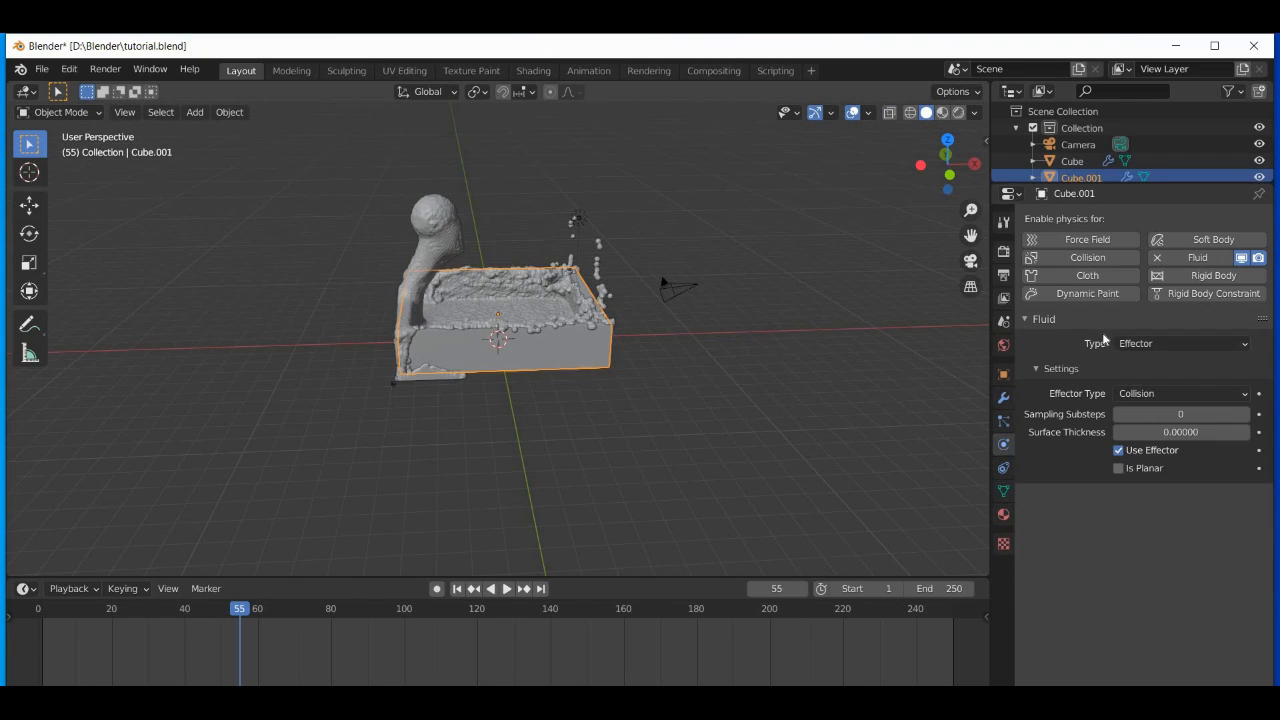
pyautogui.click(635, 226)
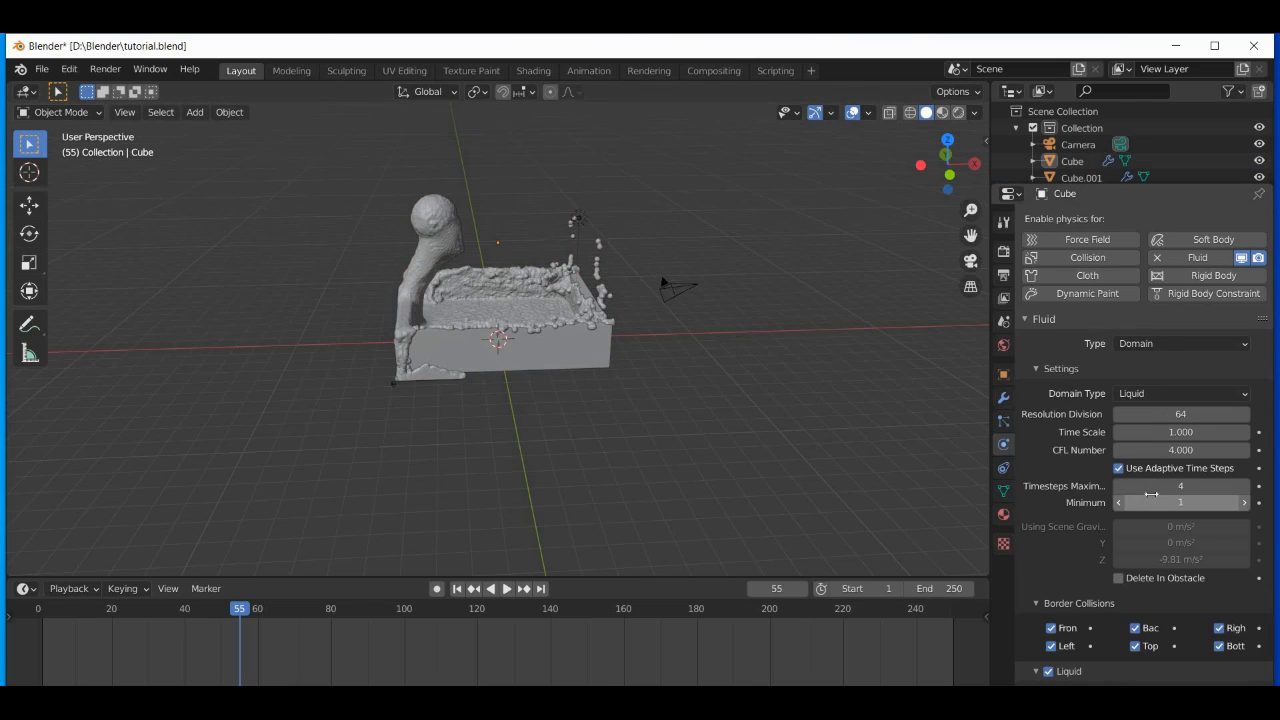
pyautogui.scroll(-10, 1152, 500)
pyautogui.scroll(-3, 1152, 500)
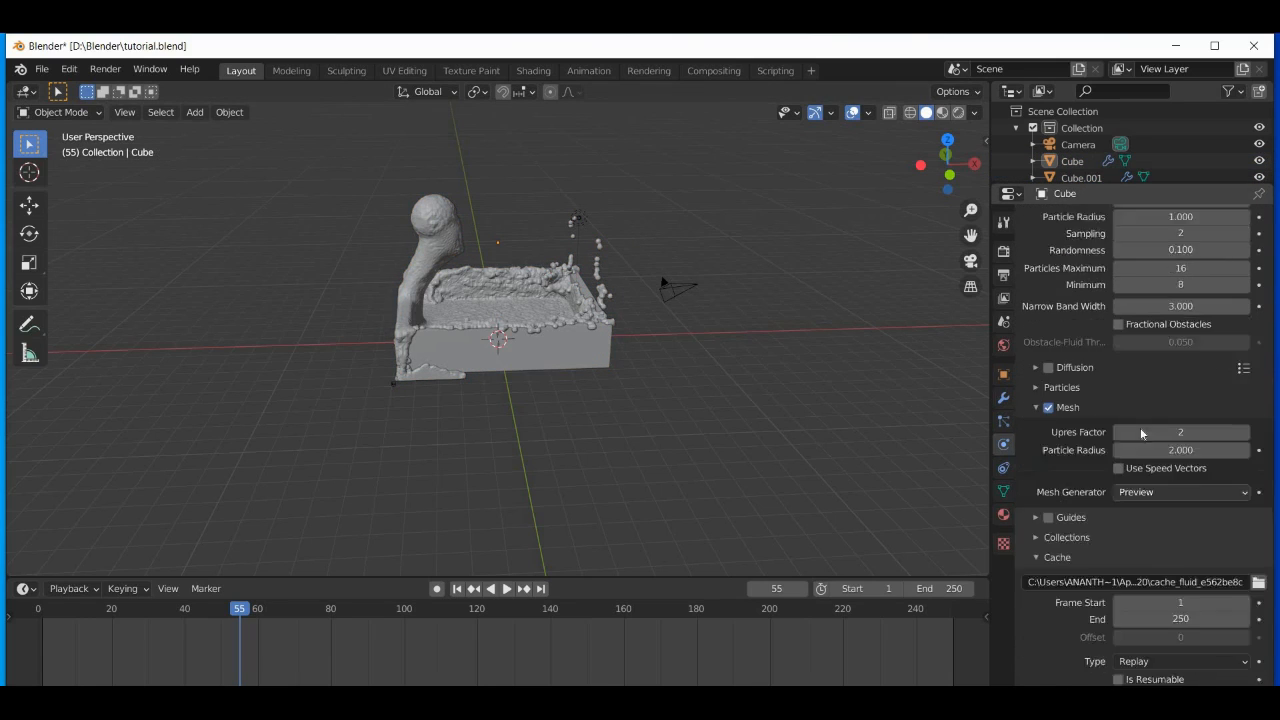
pyautogui.click(1141, 440)
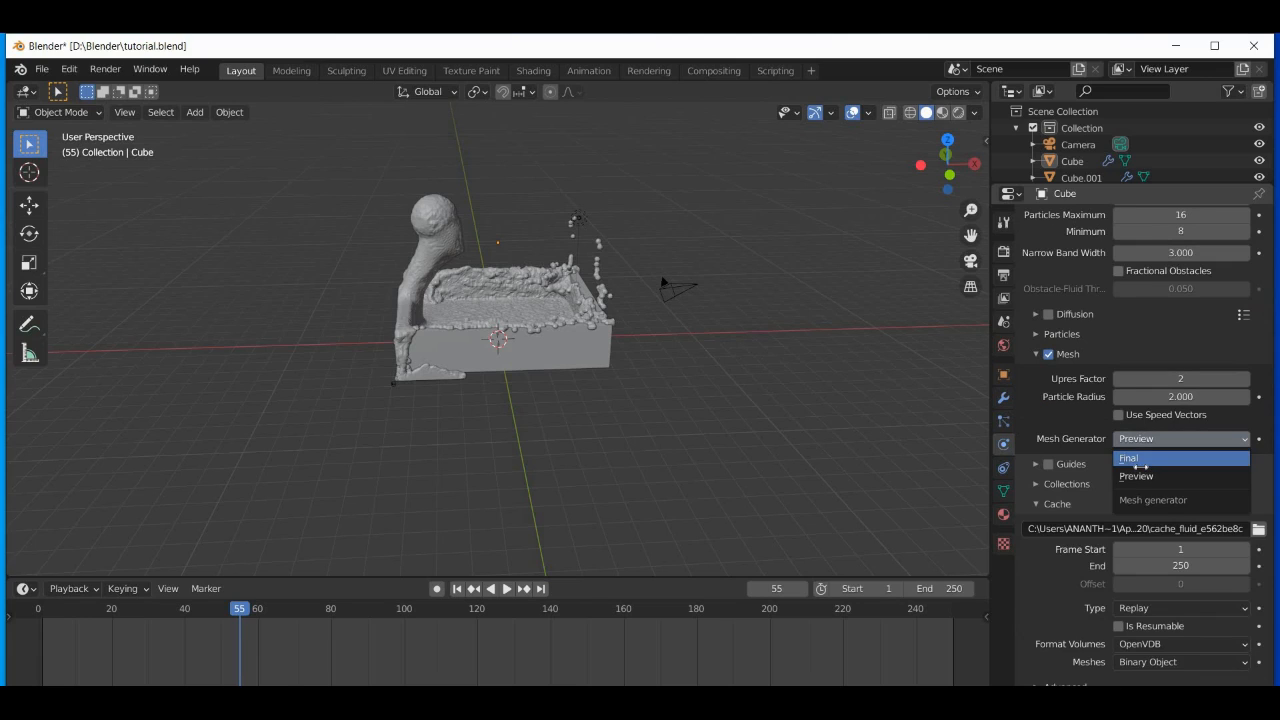
pyautogui.click(1139, 462)
# - Set the domain's cache type to All and bake the whole simulation
pyautogui.scroll(-2, 1140, 530)
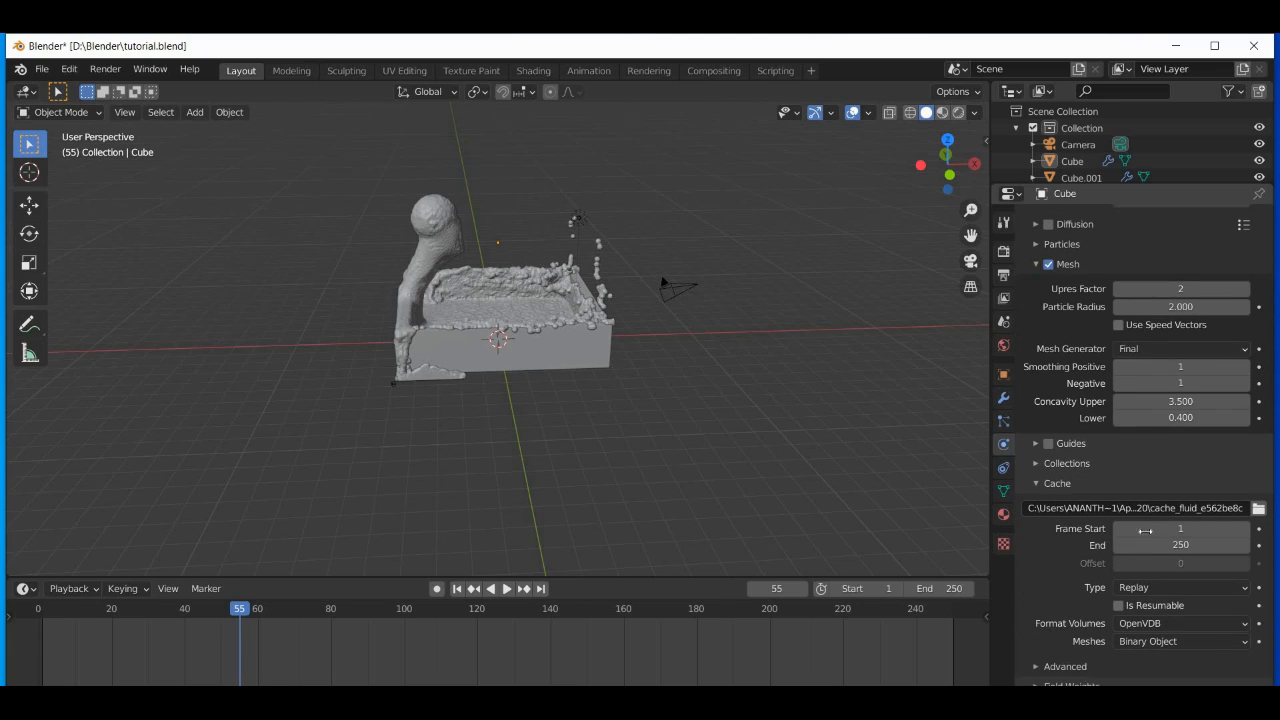
pyautogui.click(1140, 588)
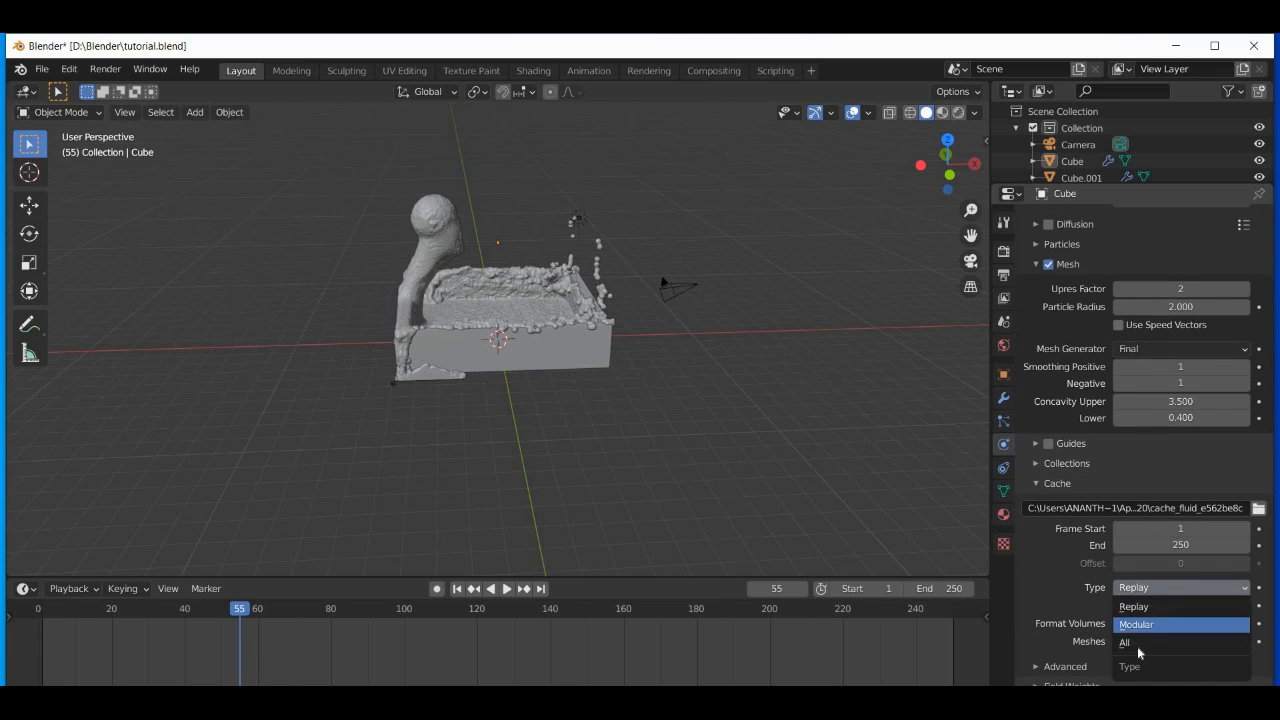
pyautogui.click(1137, 643)
pyautogui.scroll(-1, 1184, 626)
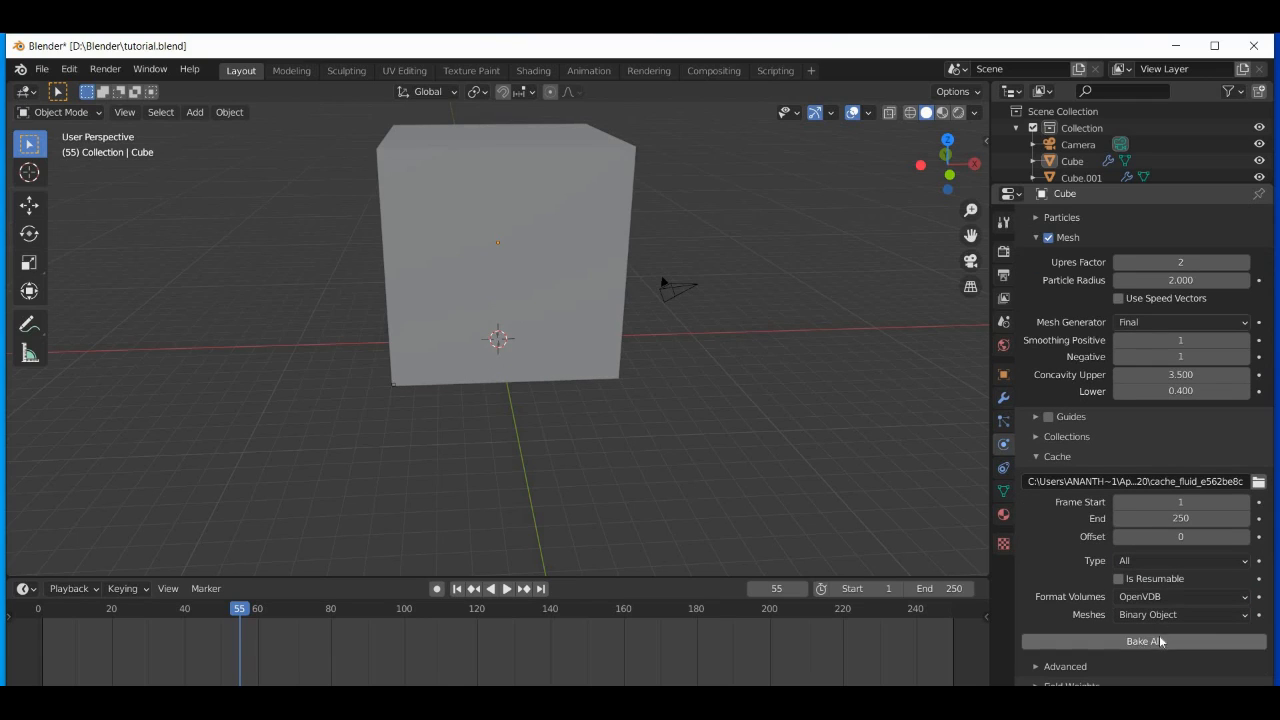
pyautogui.click(1163, 643)
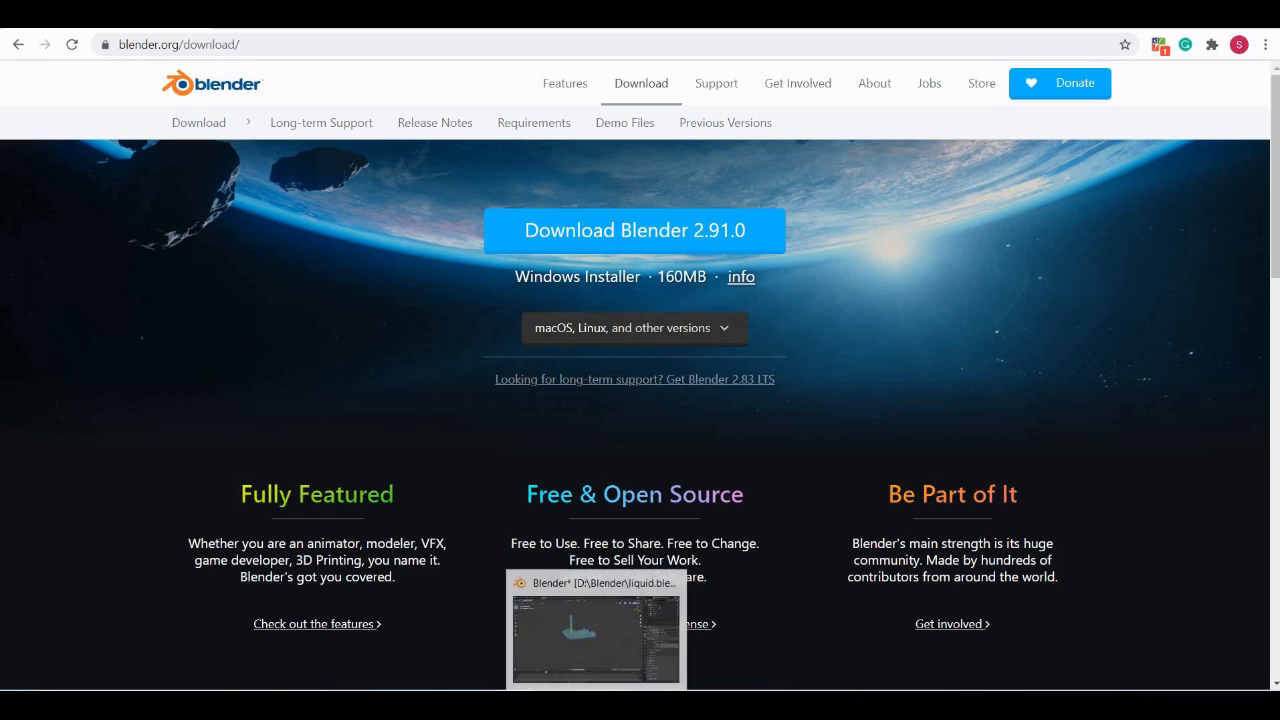
# - Switch to the Blender window with the liquid file, view the tray from above and play the simulation, stopping at frame 78
pyautogui.click(599, 703)
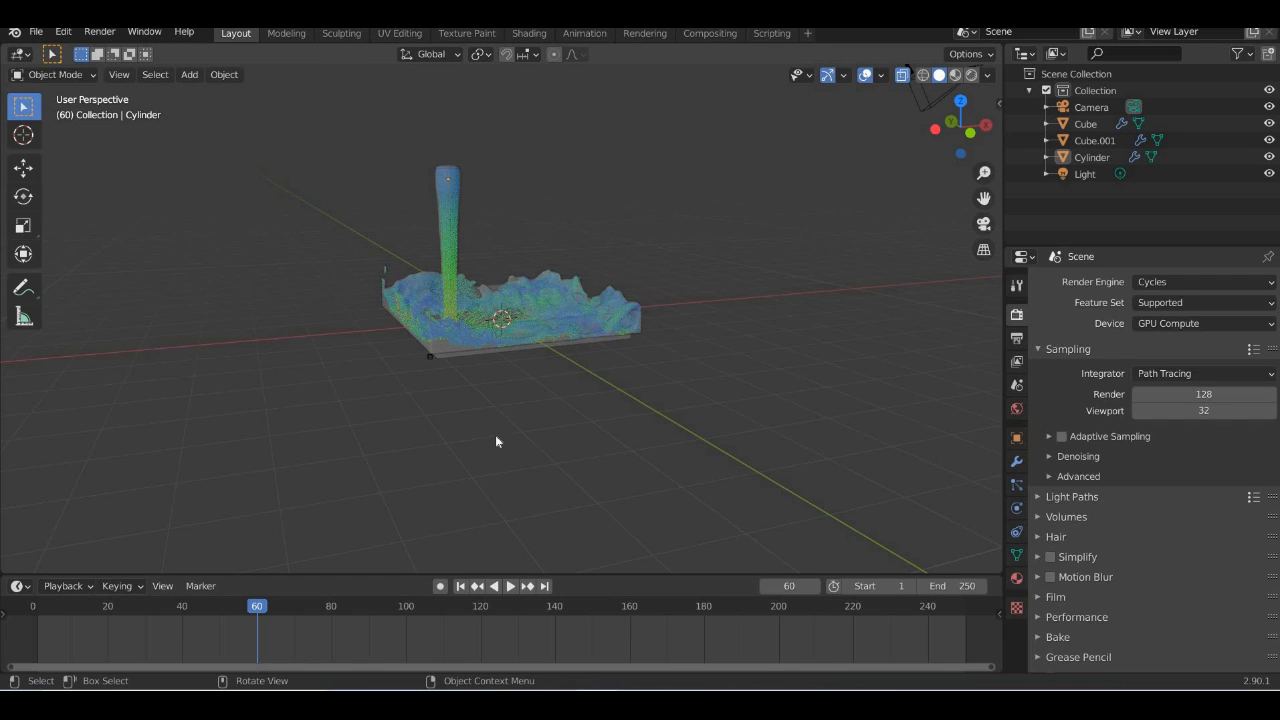
pyautogui.moveTo(589, 337); pyautogui.dragTo(205, 605, button='middle')
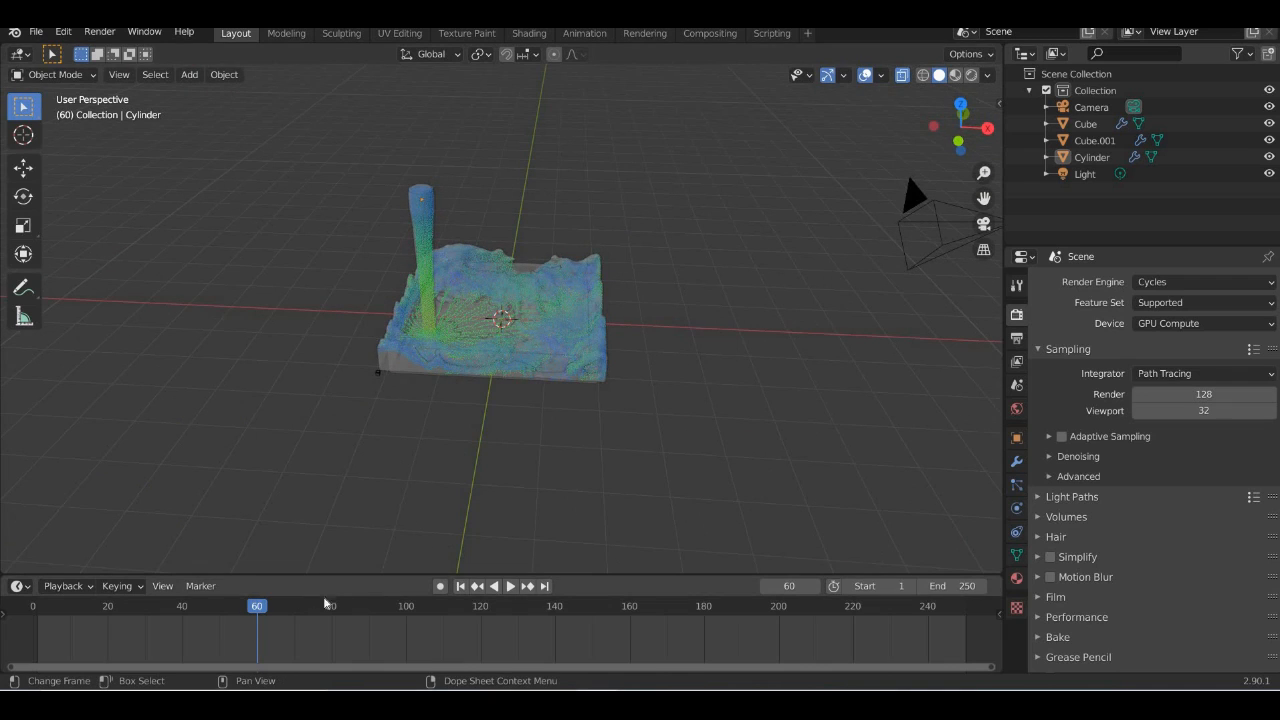
pyautogui.press('space')
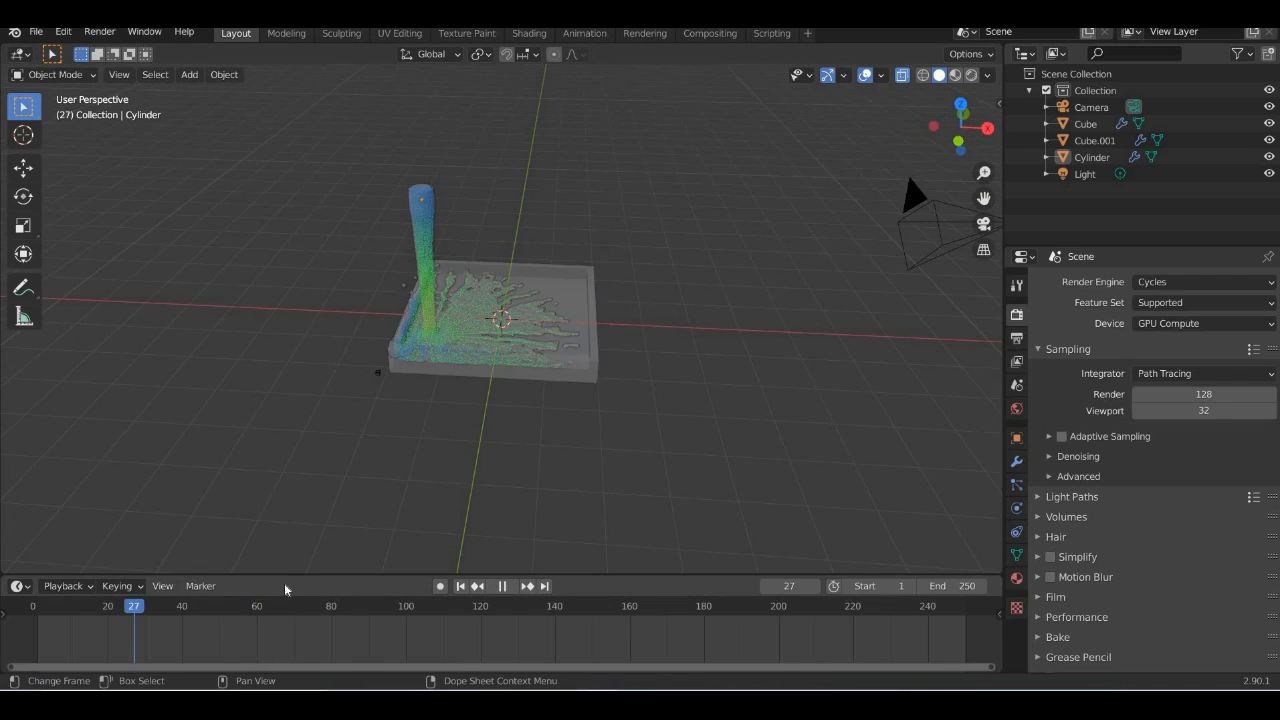
pyautogui.press('space')
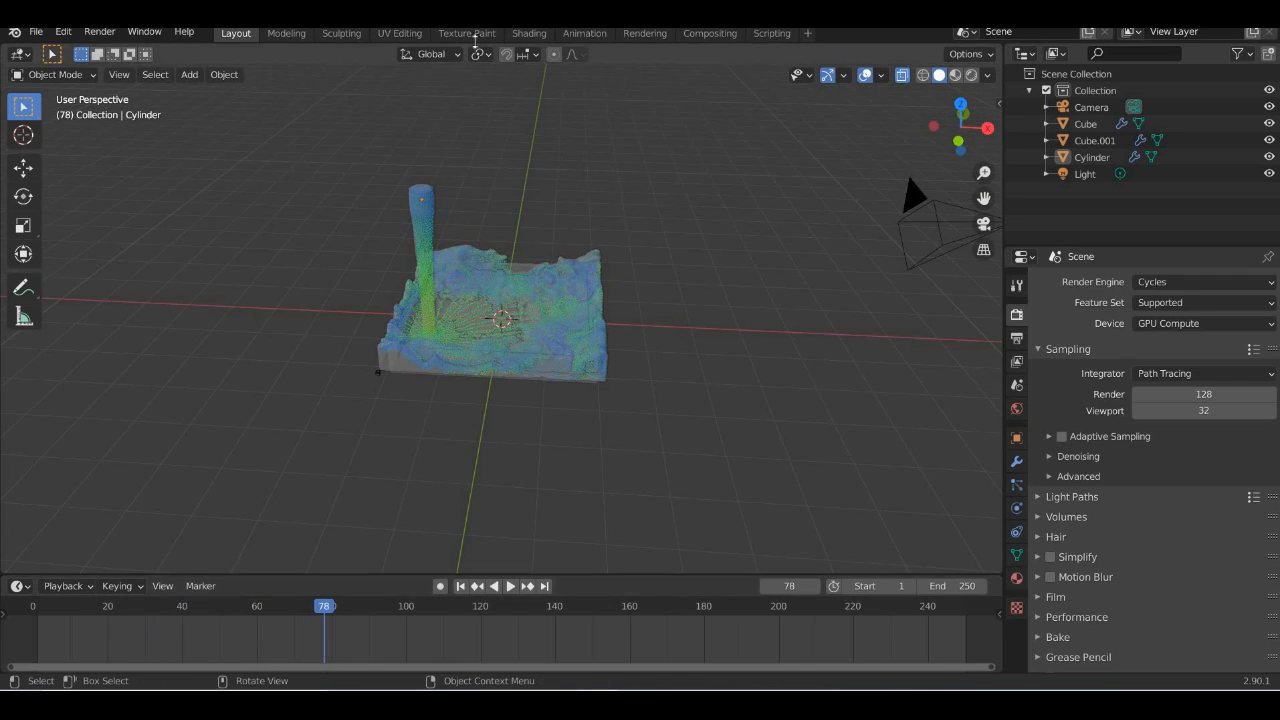
# - Open the Shading workspace, enlarge its 3D viewport and inspect the shaded water from different sides
pyautogui.click(538, 38)
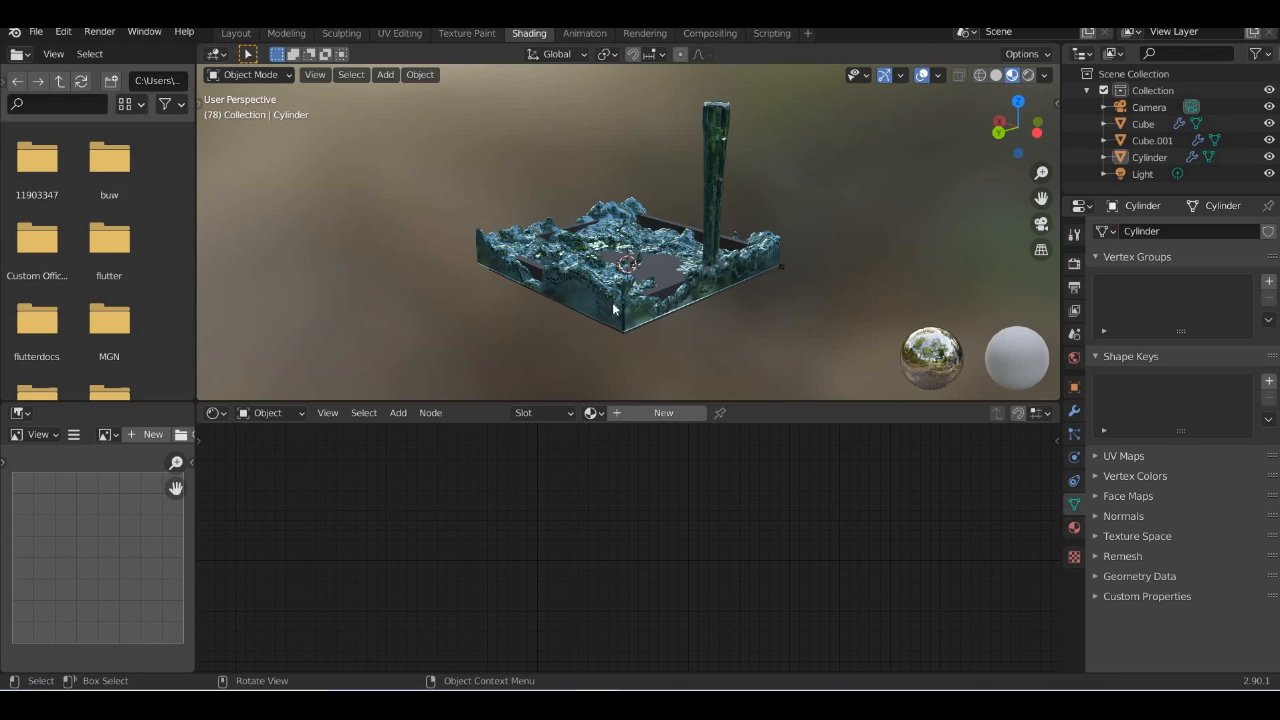
pyautogui.moveTo(754, 330); pyautogui.dragTo(690, 375, button='middle')
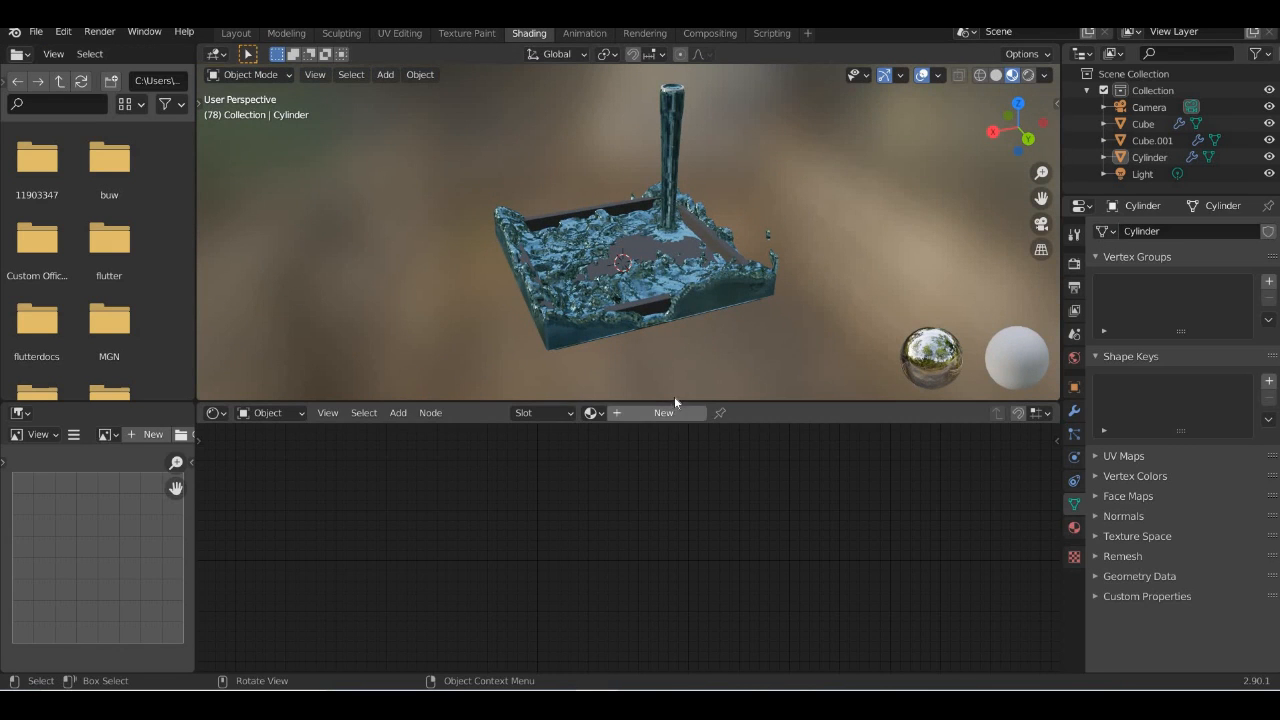
pyautogui.moveTo(674, 400); pyautogui.dragTo(668, 496)
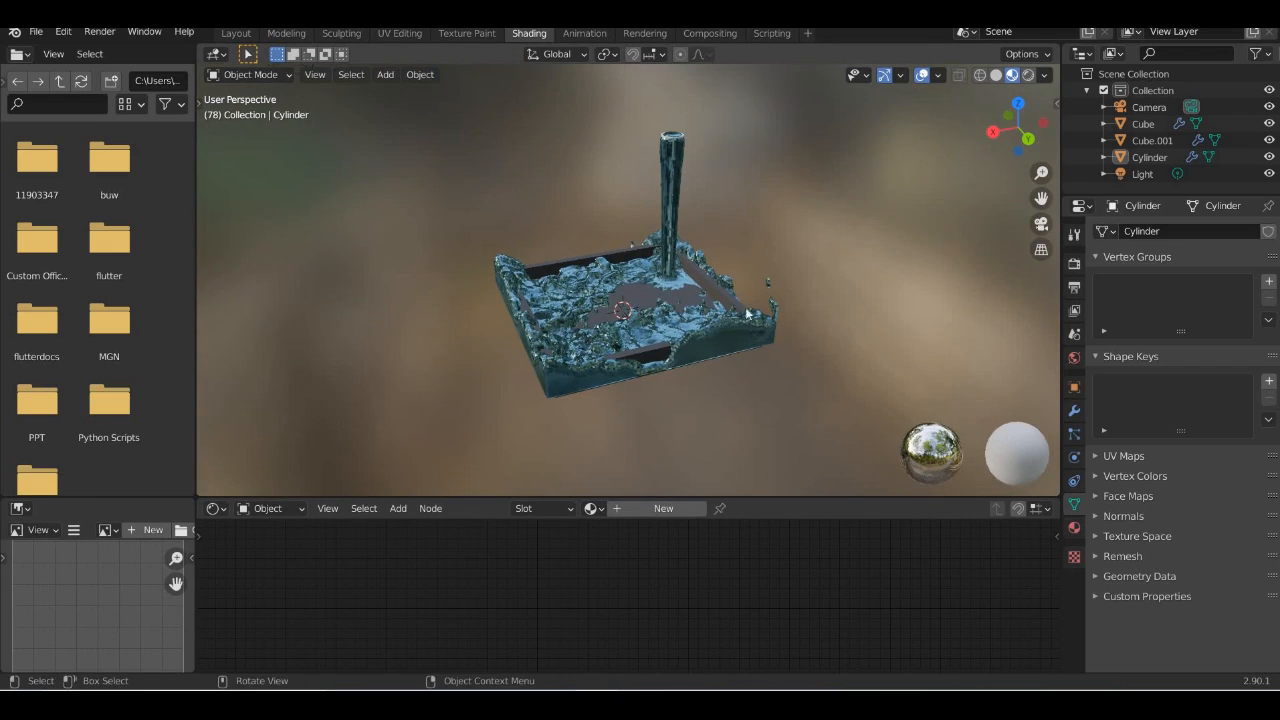
pyautogui.keyDown('alt'); pyautogui.moveTo(760, 330); pyautogui.dragTo(817, 352, button='middle'); pyautogui.keyUp('alt')
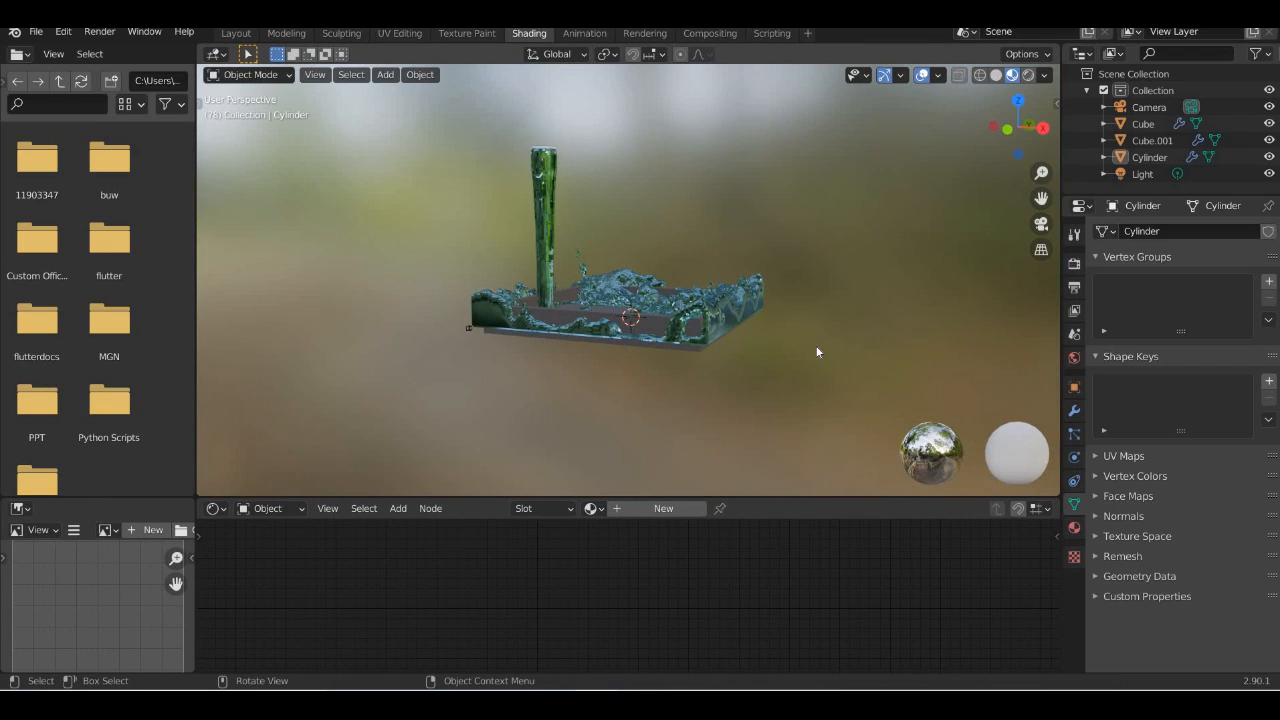
# - Replay the shaded simulation from the first frame, stop at frame 29 and view the tray from above
pyautogui.hotkey('shift', 'Left')
pyautogui.press('space')
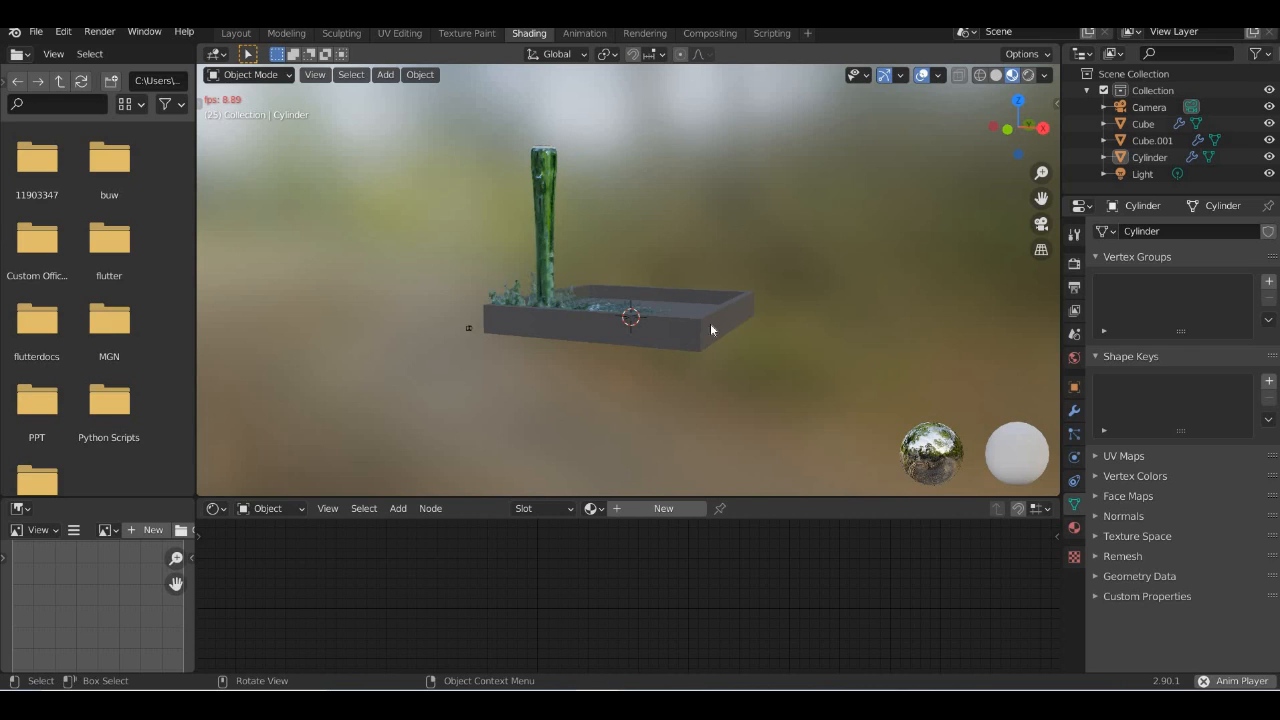
pyautogui.press('space')
pyautogui.moveTo(729, 348); pyautogui.dragTo(722, 400, button='middle')
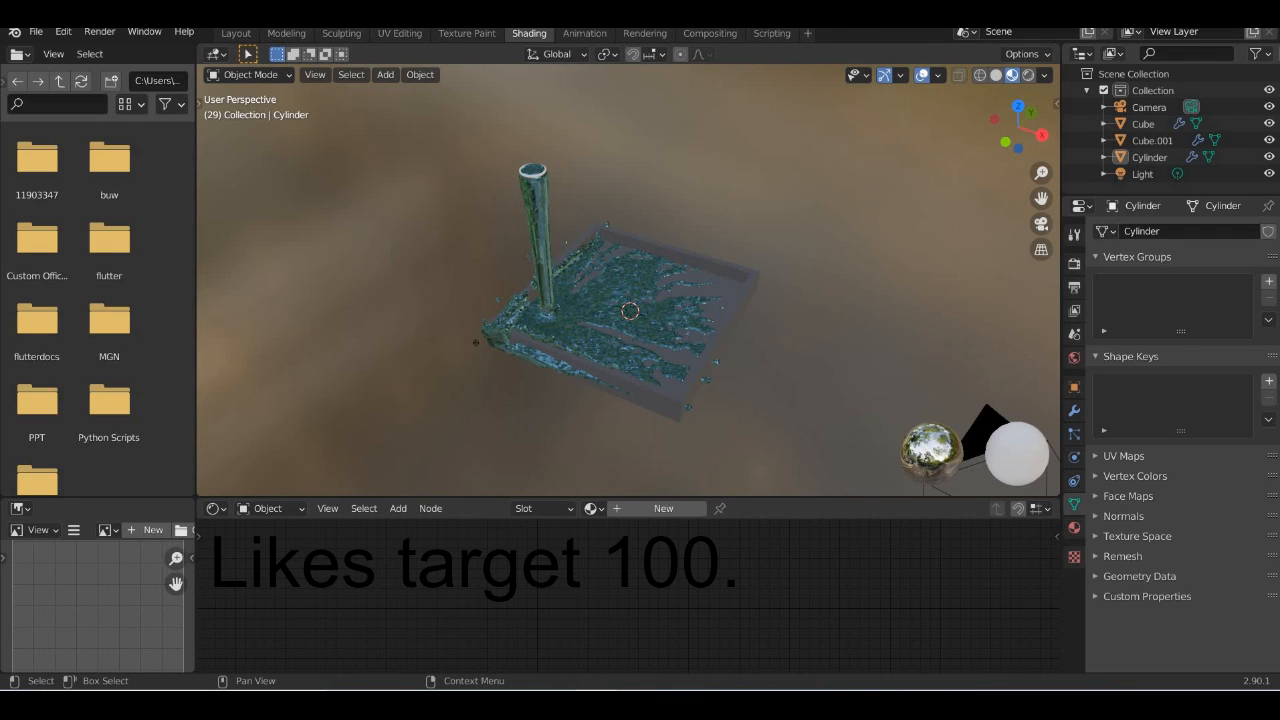
# - Return to the Layout workspace and switch to the Blender download page in the browser
pyautogui.click(222, 38)
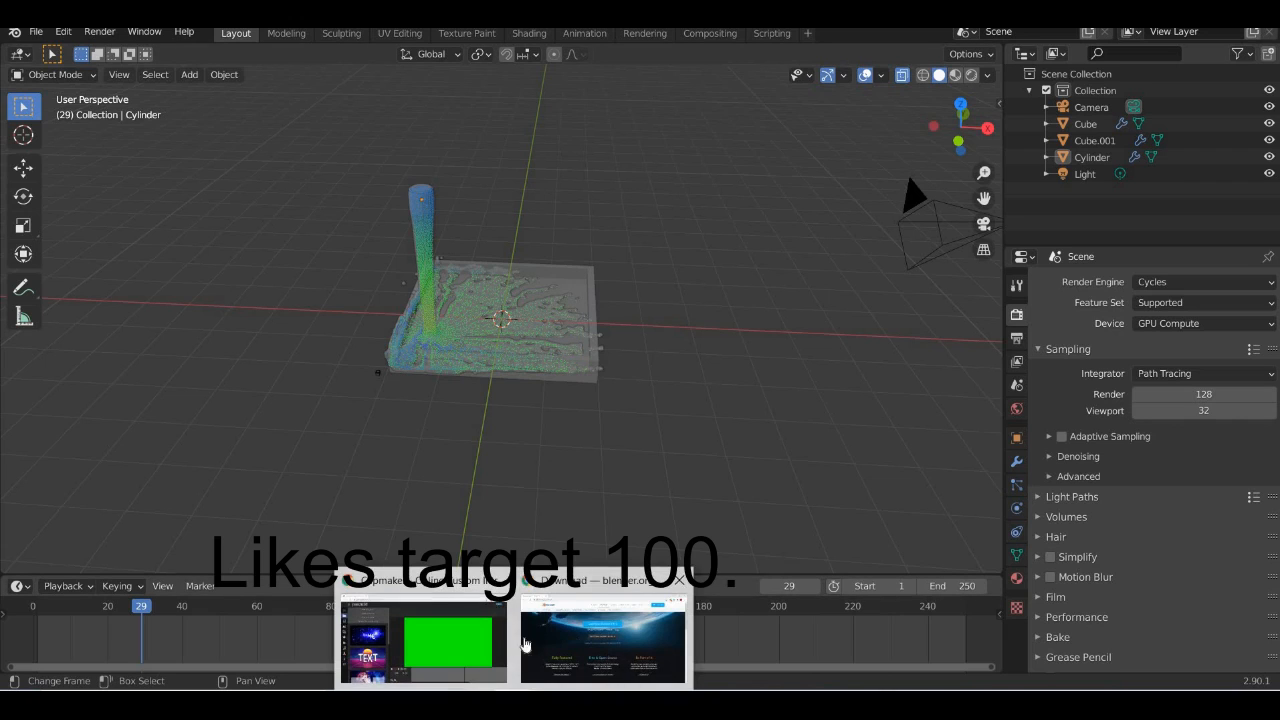
pyautogui.click(600, 643)
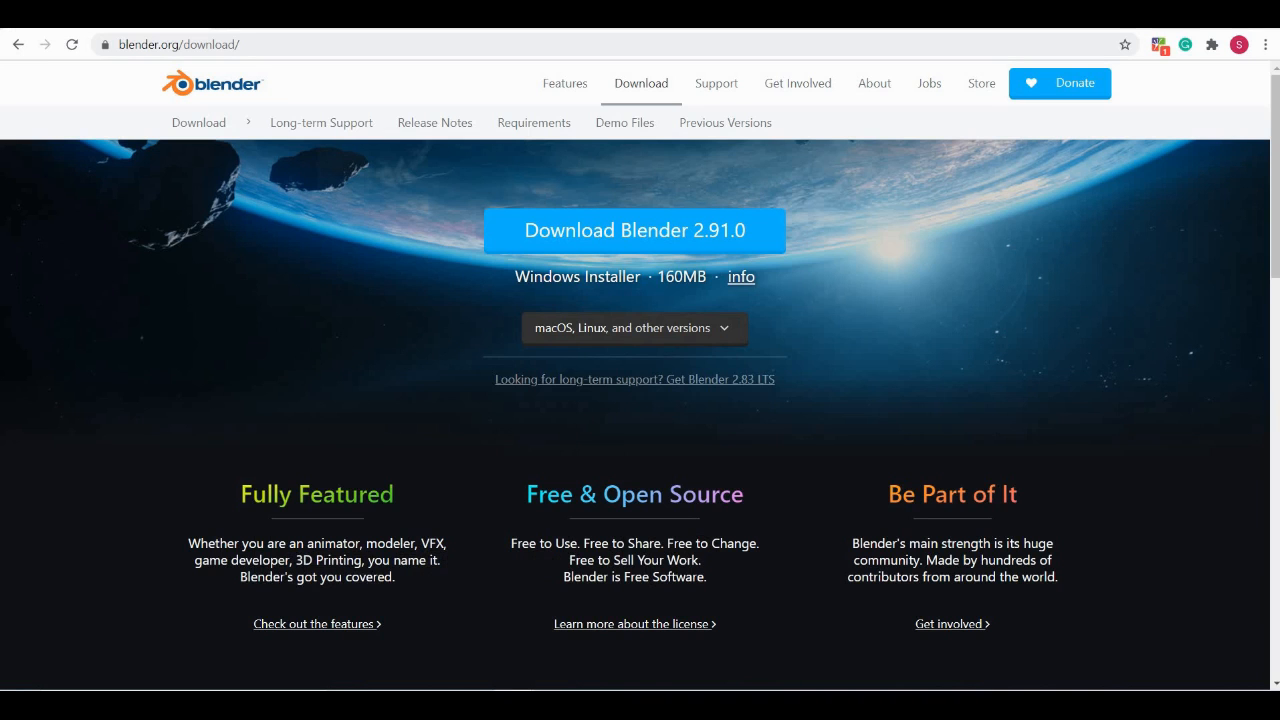